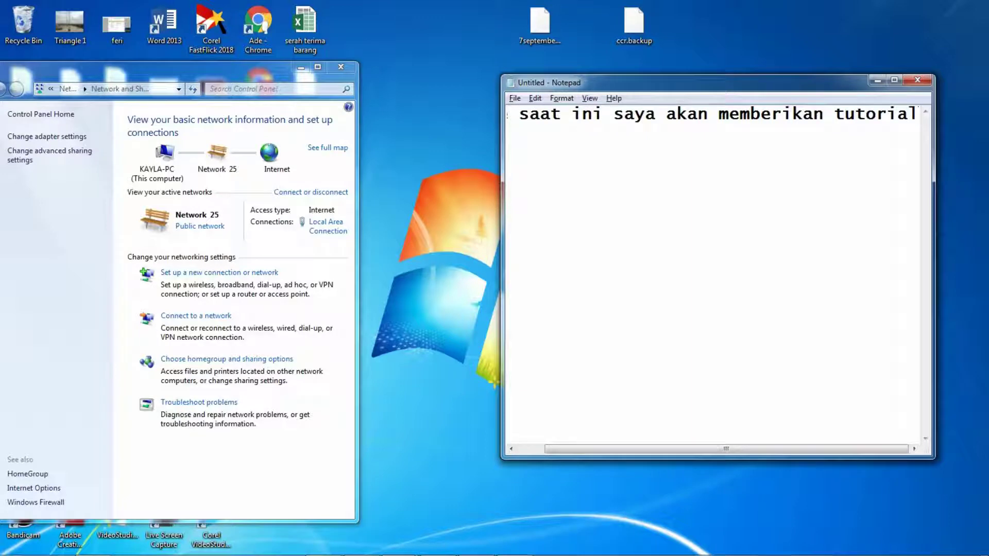
Step: Widen Notepad and type 'cara mengganti ip modem indihome', 'Yang perlu di perhatikan sebelum meng akses modem indihome adalah' and '- cek ip kita'
drag(502, 196, 416, 196)
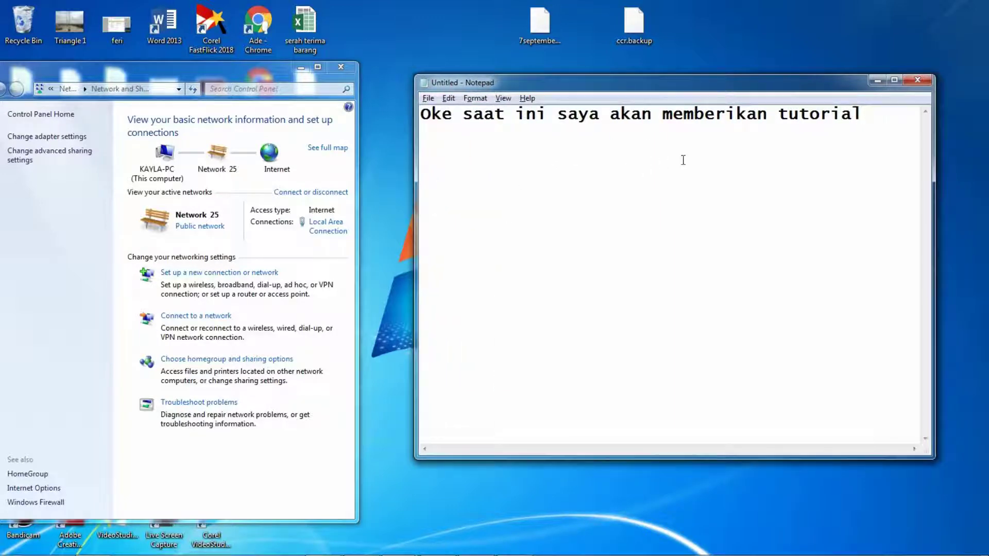
text(cara mengga)
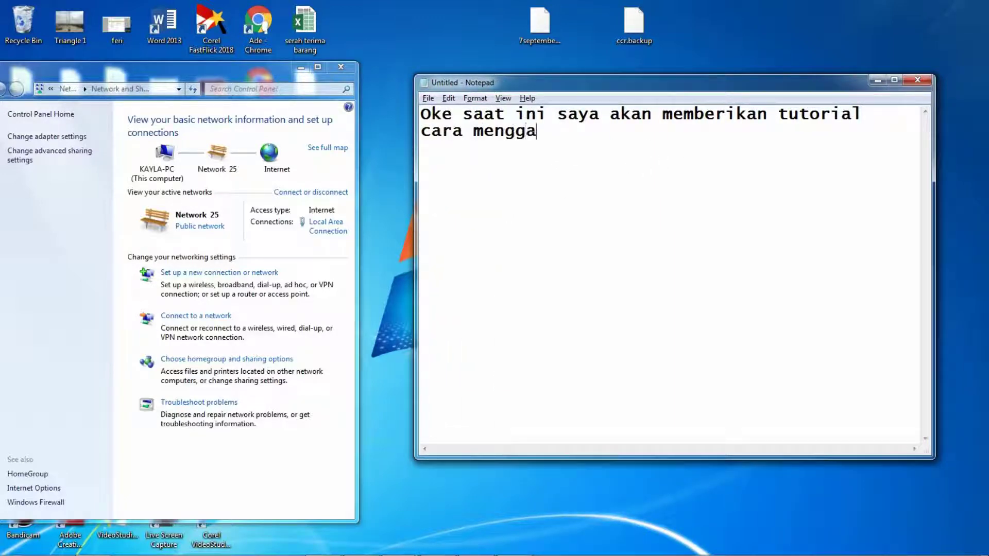
text(nti ip modem )
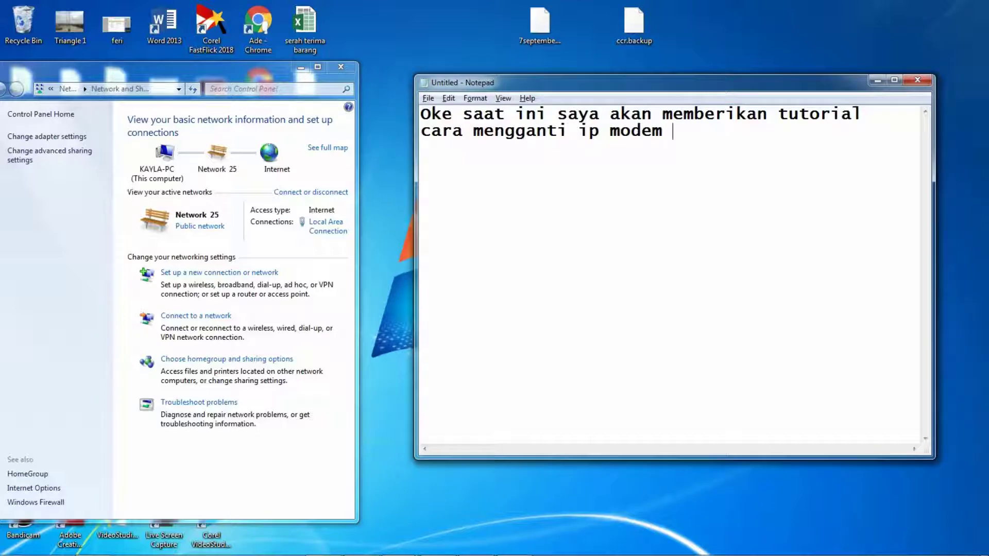
text(indihome)
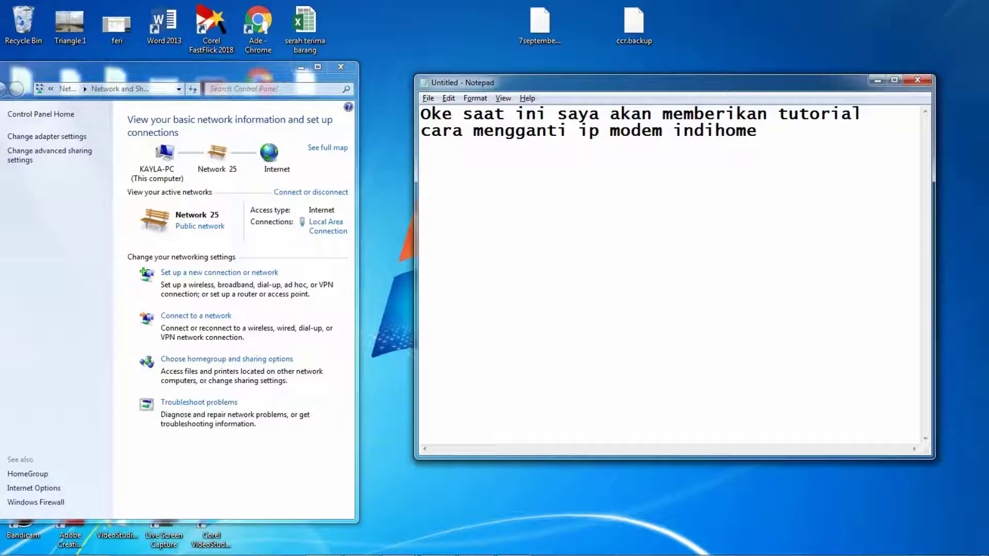
key(Return)
text(Yang perlu)
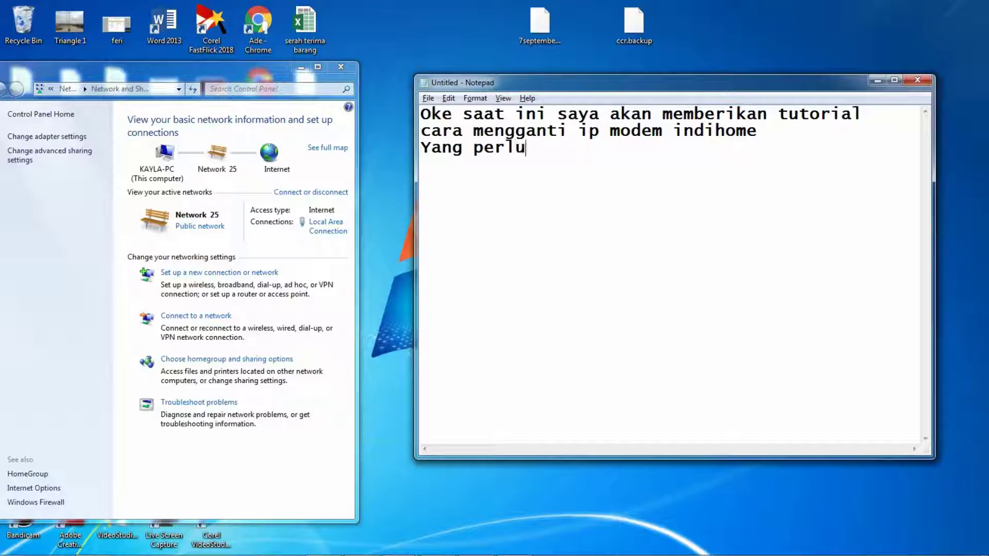
text( di perhat)
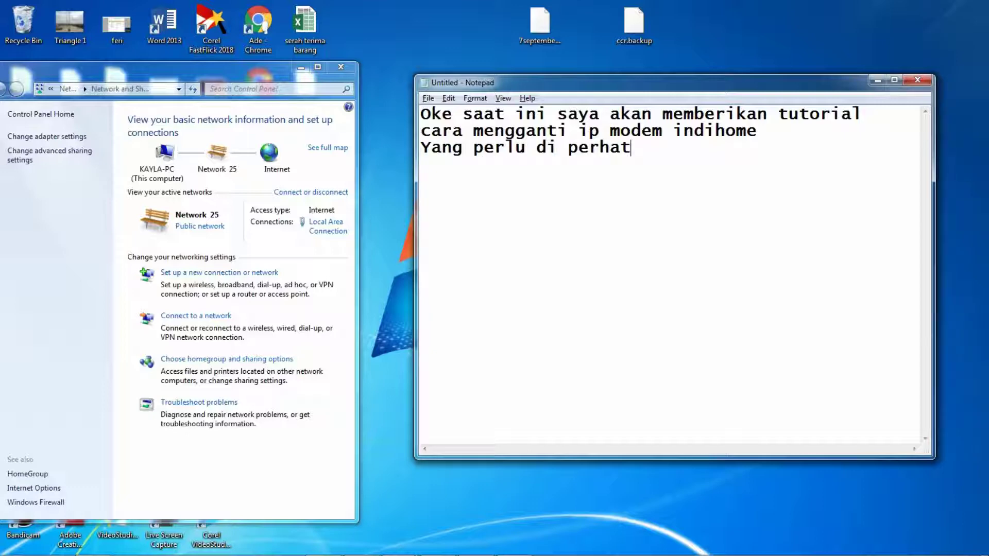
text(ikan sebelum)
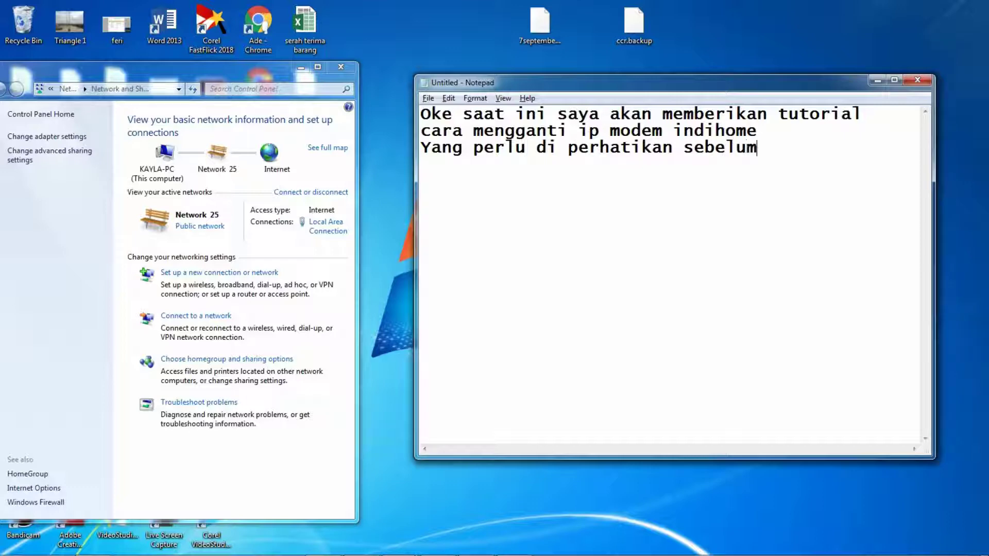
text( meng akses modem)
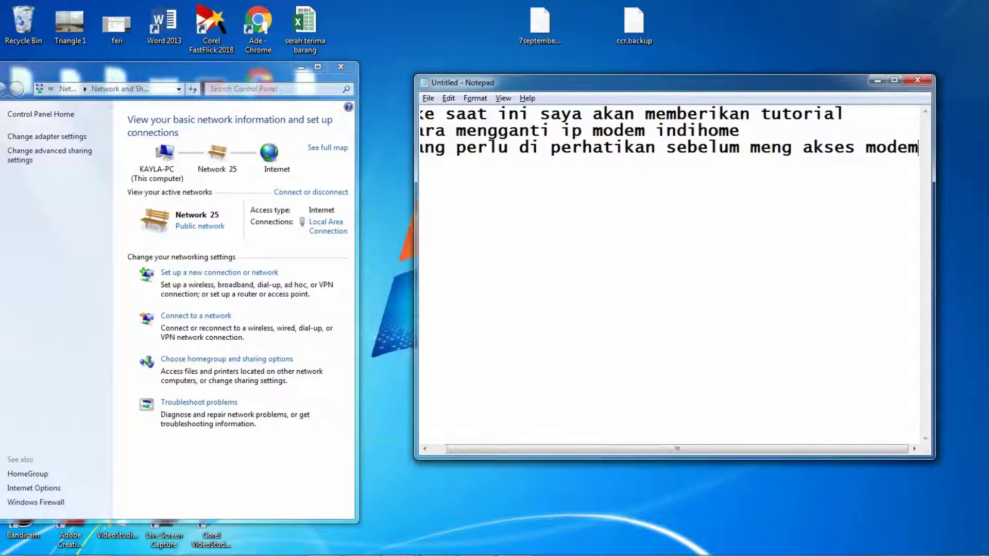
key(Return)
text(indih)
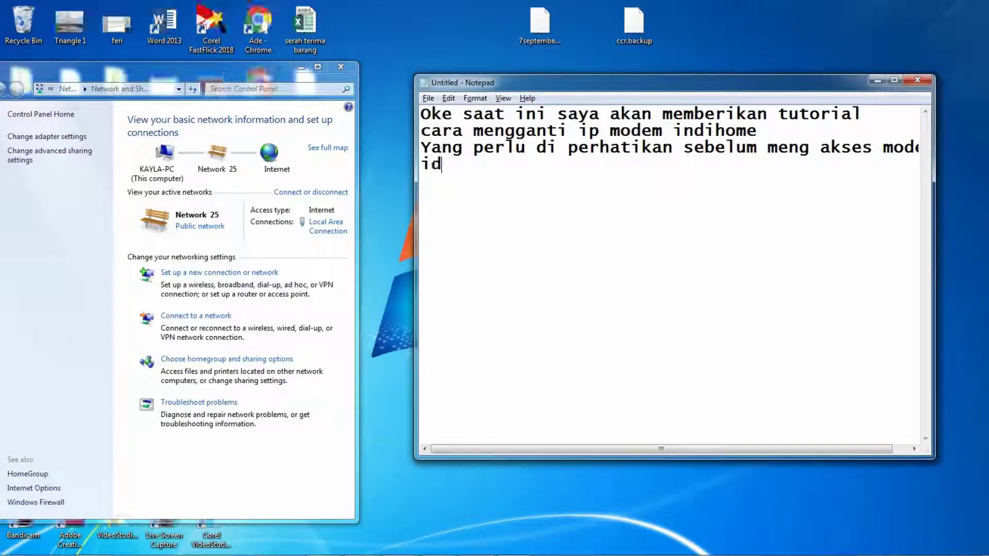
text(ome adalah )
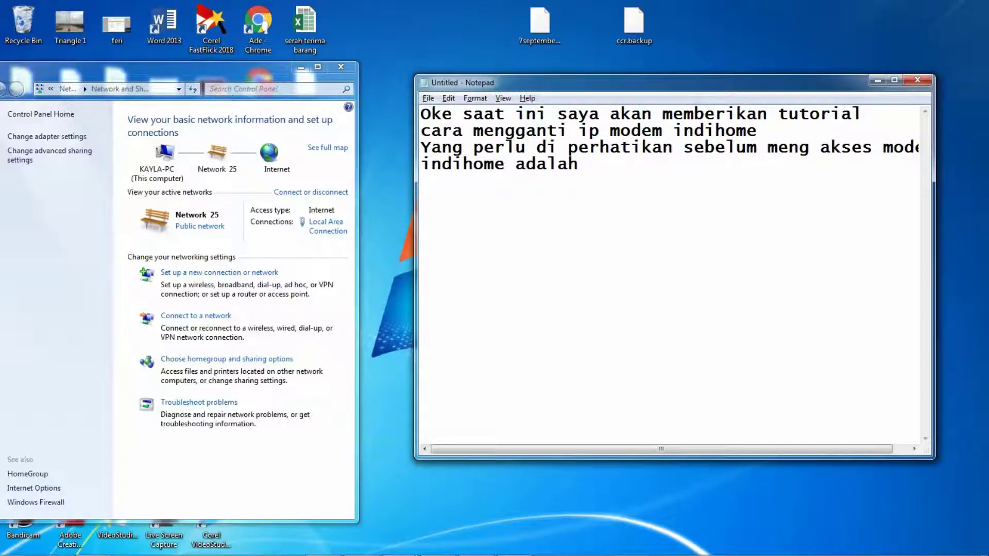
text(- cek ip kita)
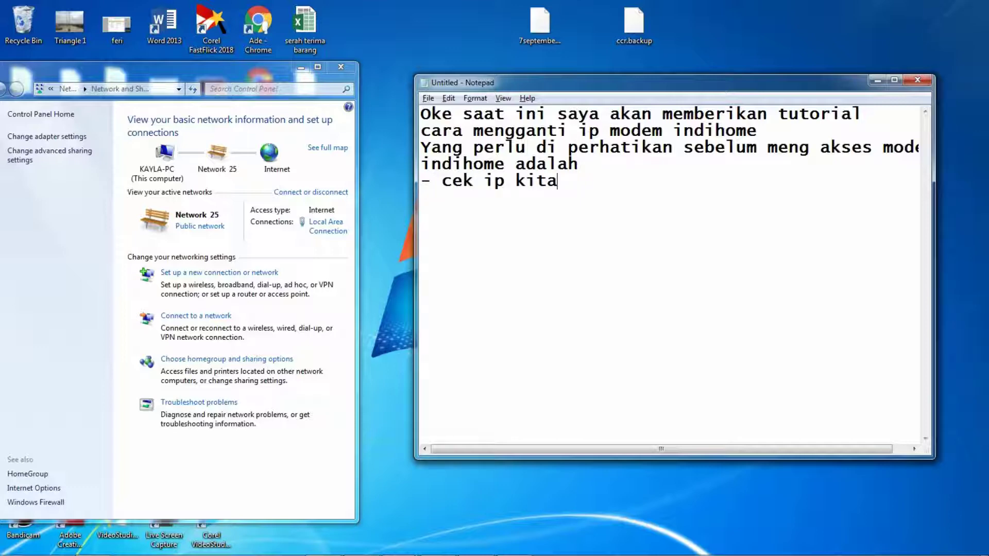
Step: Reword the first item to '- cek ip pc atau hp kita' and add '- siapkan id dan password untuk akses ke modem'
key(BackSpace)
key(BackSpace)
key(BackSpace)
key(BackSpace)
text(pc atau hp k)
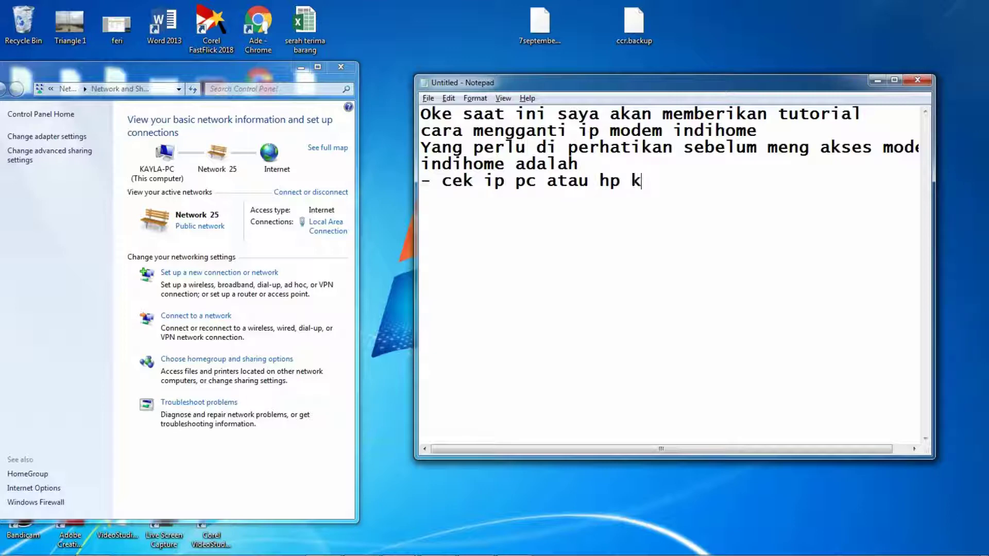
text(ita)
key(Return)
text(- siapkan)
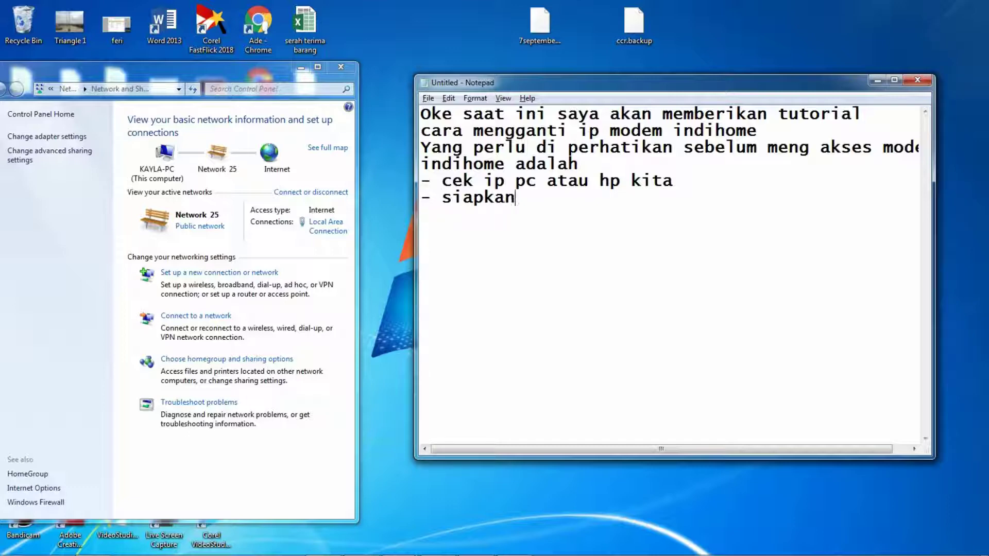
text( id dan)
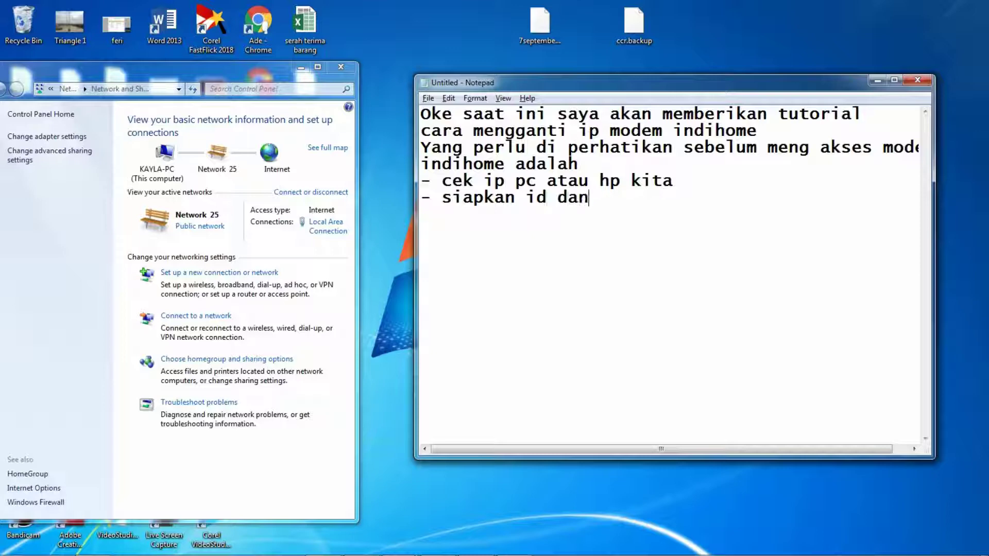
text( password u)
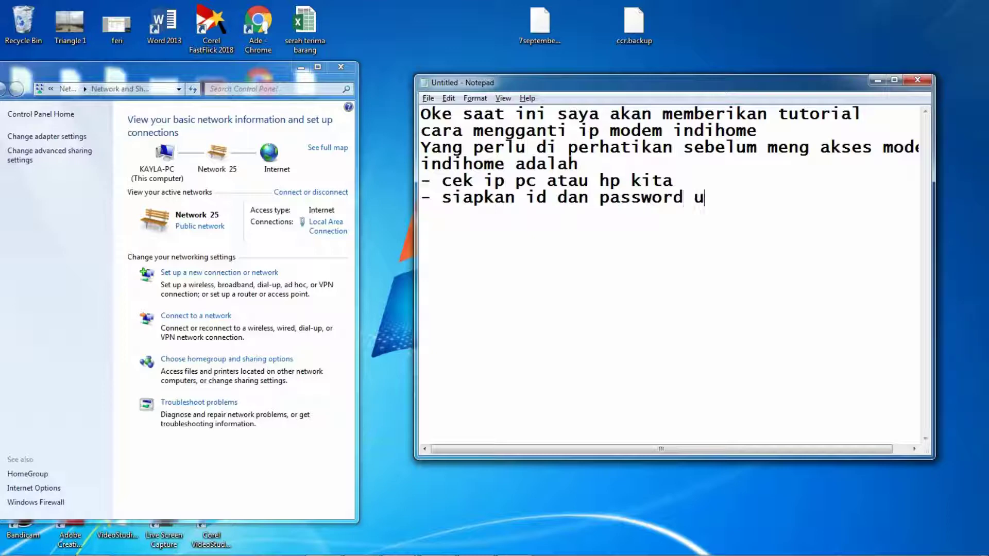
text(ntuk akses)
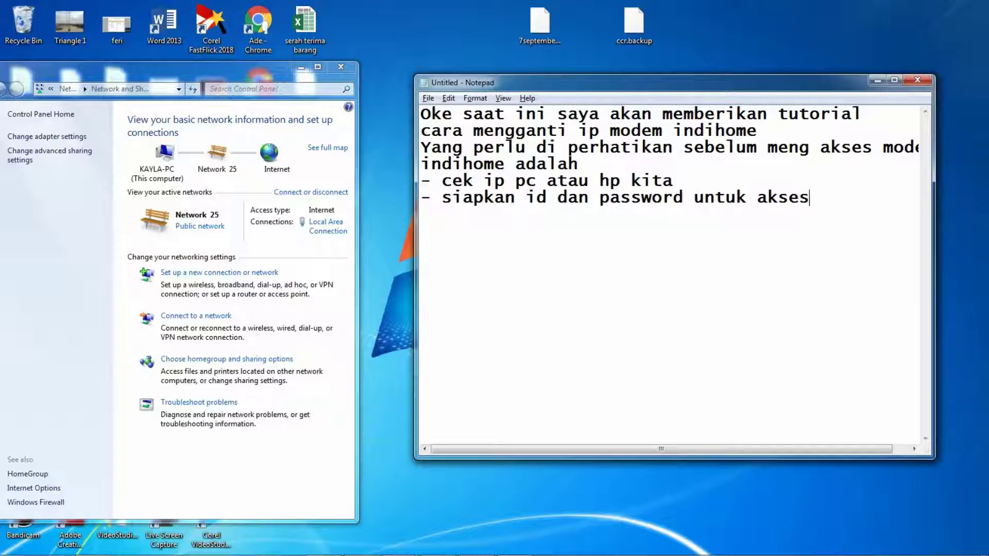
text( ke modem)
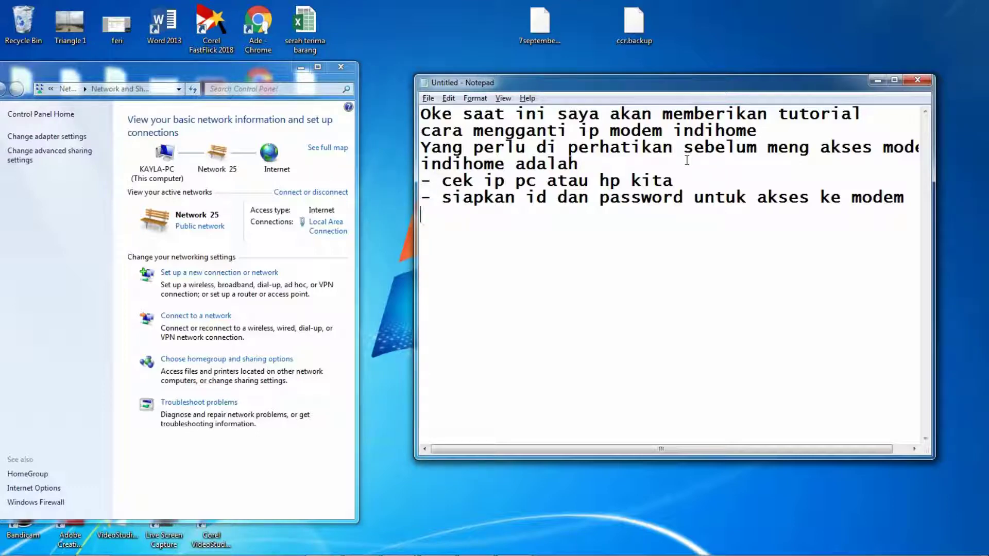
Step: Show the Local Area Connection's network details beside Notepad and add a blank line in the notes
click(327, 228)
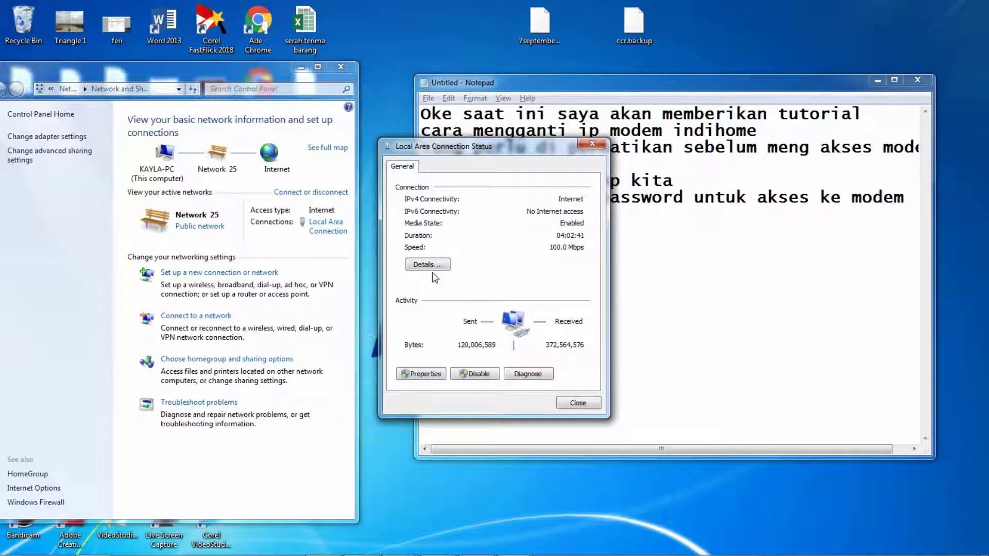
click(427, 264)
drag(443, 168, 291, 179)
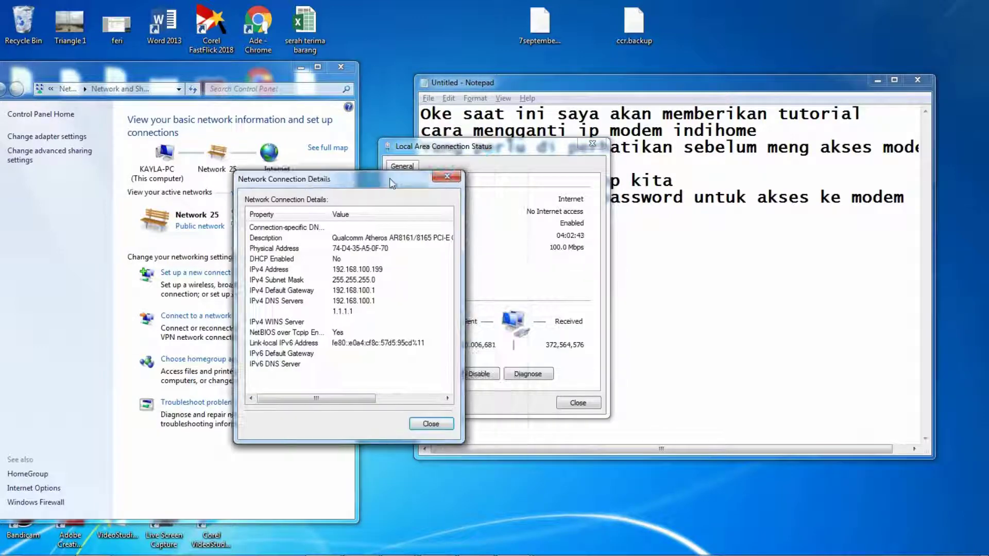
click(694, 251)
drag(608, 85, 714, 103)
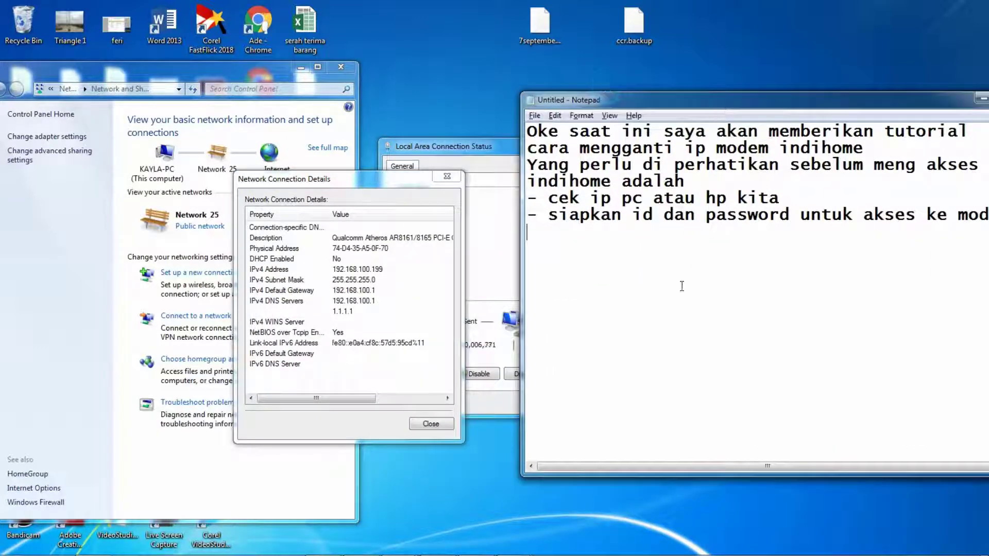
click(681, 286)
key(Return)
key(Return)
Step: Type the line 'untuk ip address pc saya adalah : 192.168.10'
text(untuk ip adr)
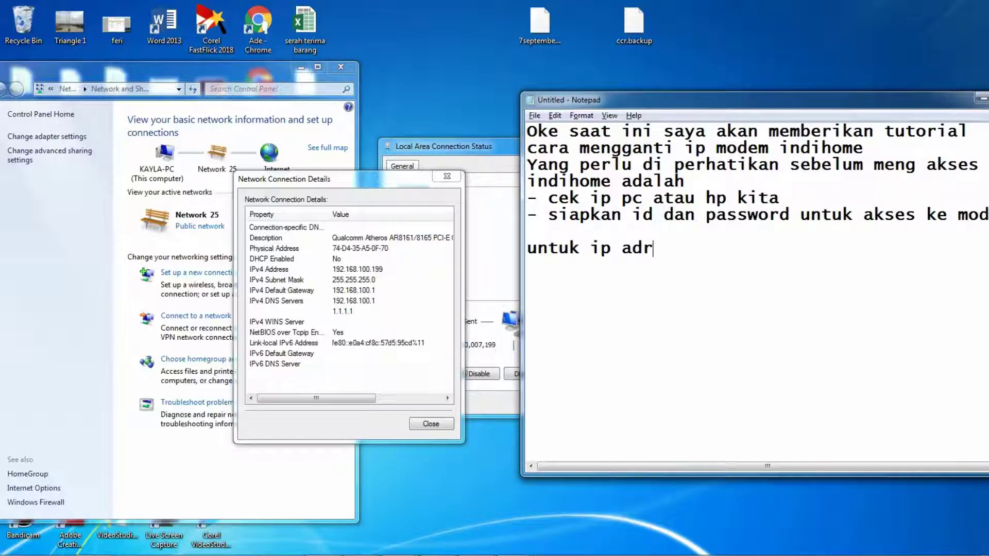
key(BackSpace)
text(dres)
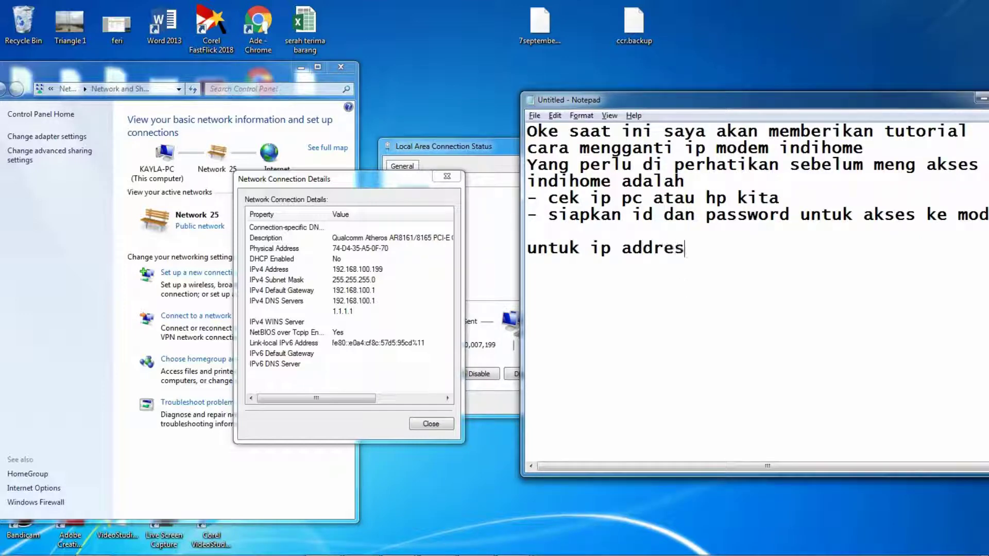
text(s pc say)
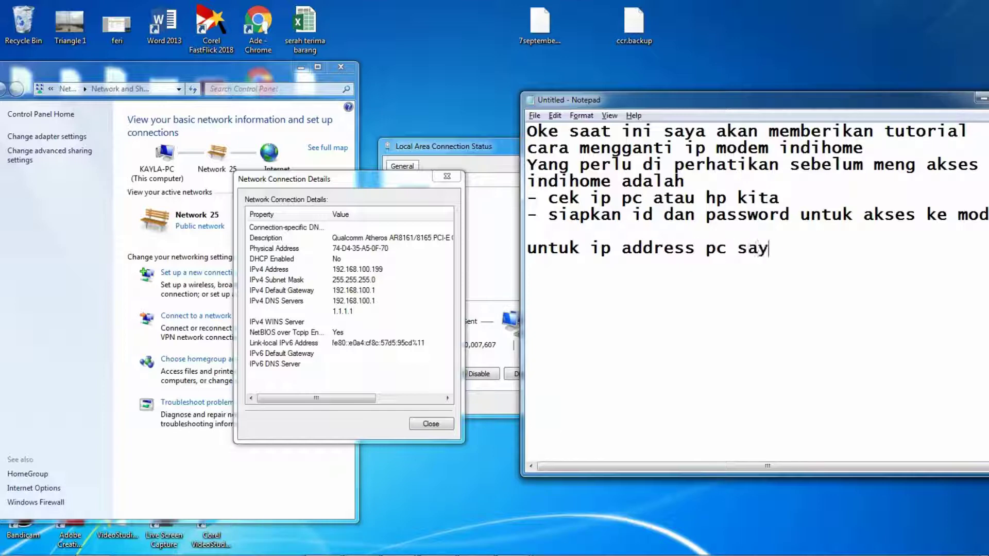
text(a adalah)
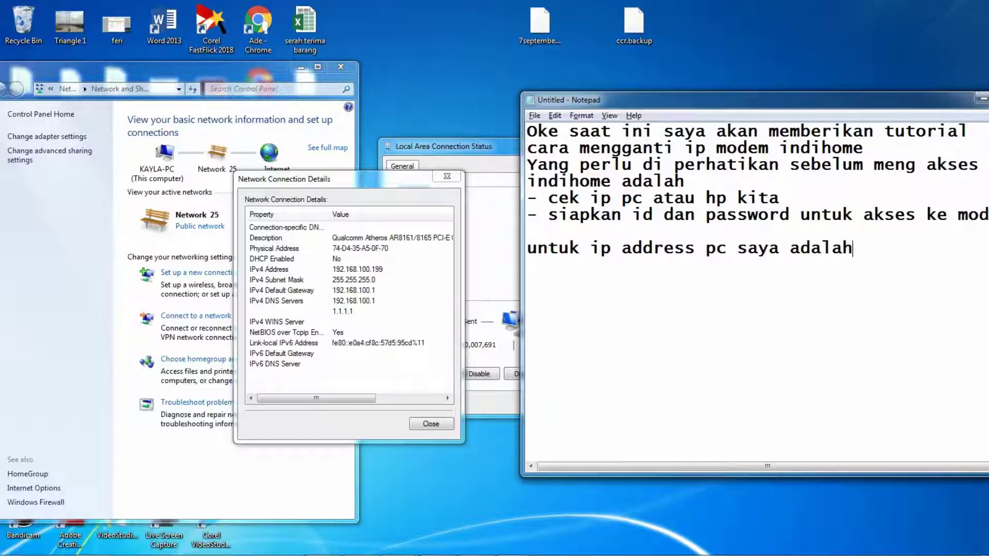
text( : 4192)
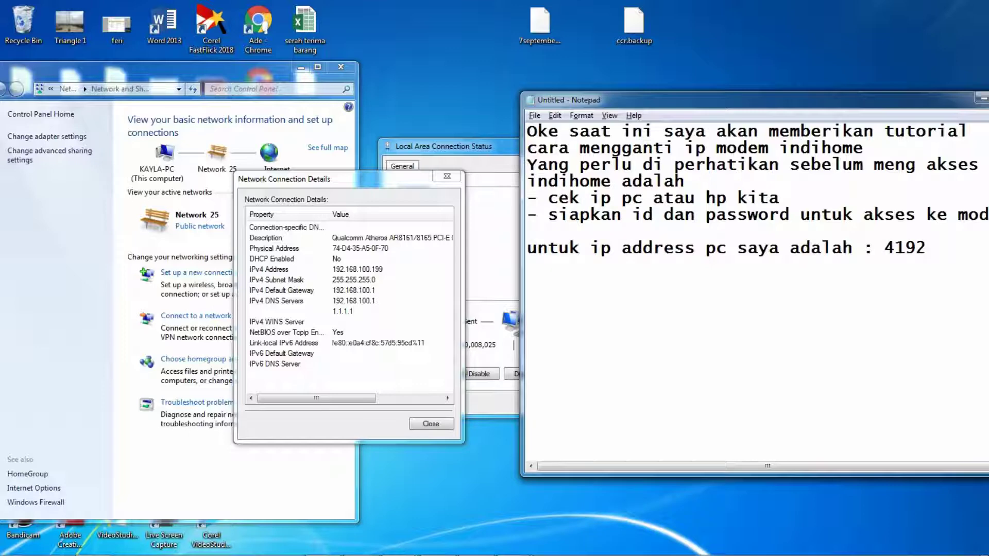
key(BackSpace)
key(BackSpace)
key(BackSpace)
key(BackSpace)
text(192.168.10)
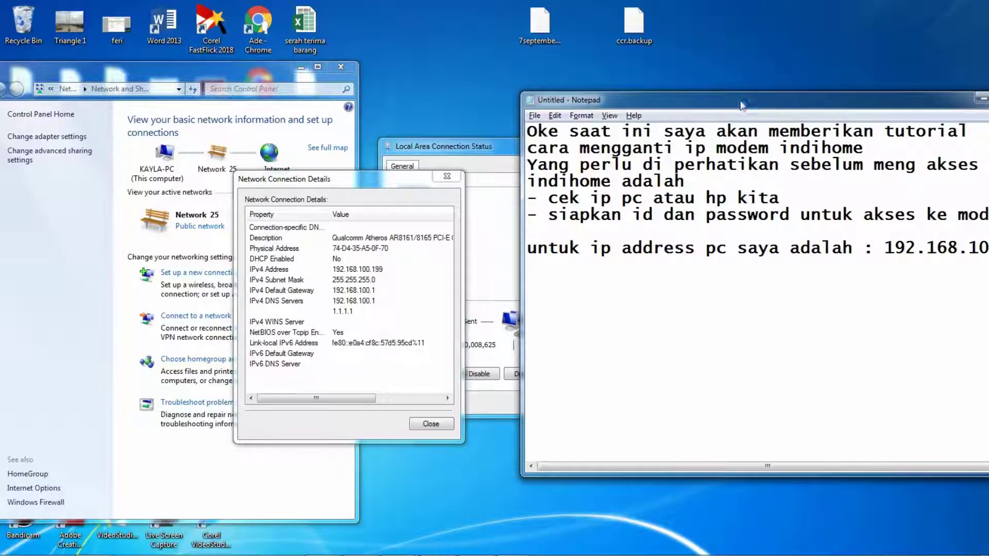
drag(739, 100, 674, 102)
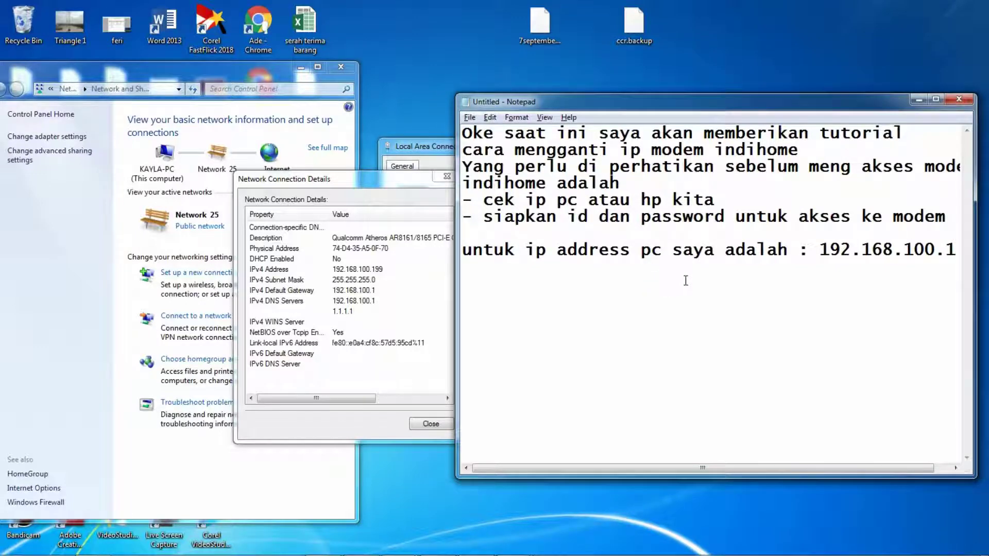
Step: Add 'untuk gatewaynya : 192.168.100.1' and complete the PC address as 192.168.100.199
key(Return)
text(untuk gateway)
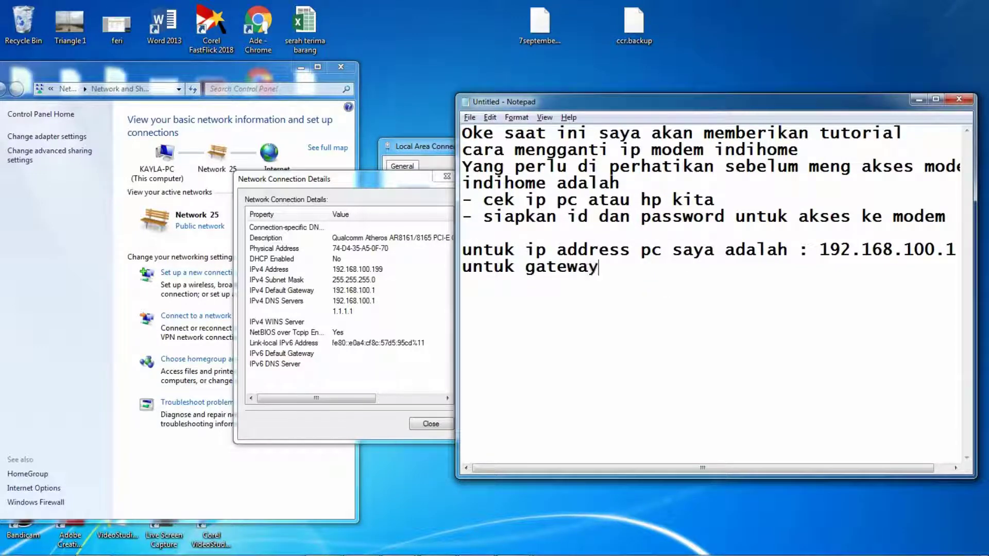
text(nya : 192.168.100.)
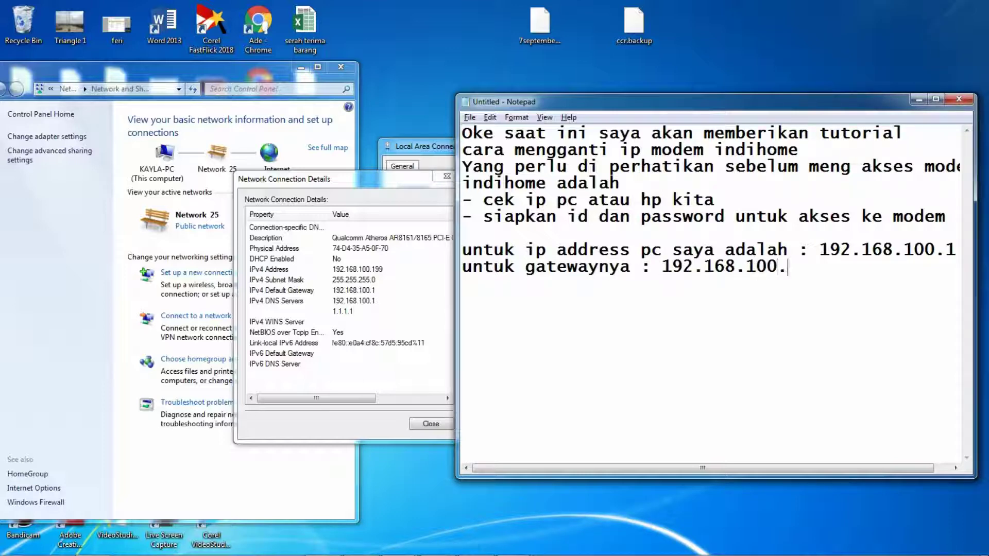
text(1)
click(951, 252)
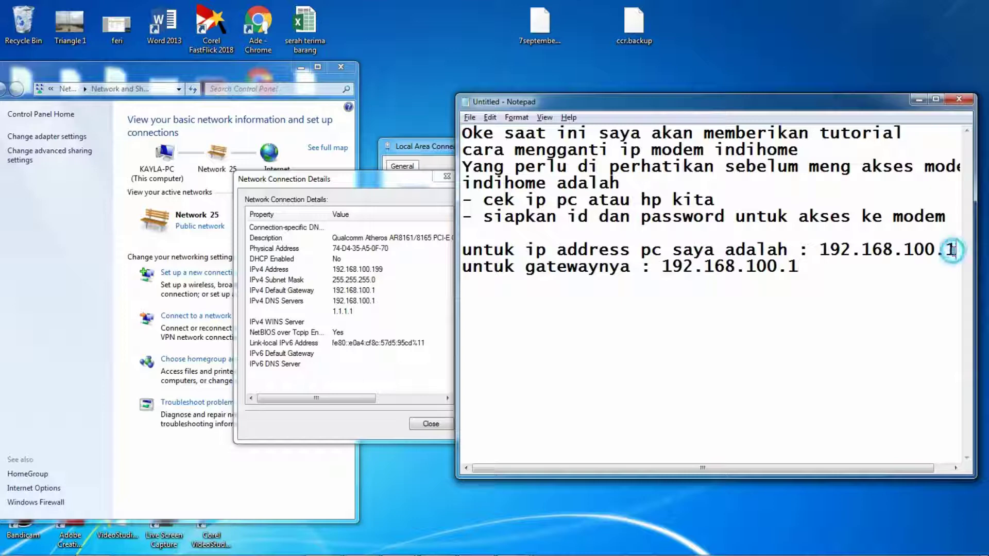
text(99)
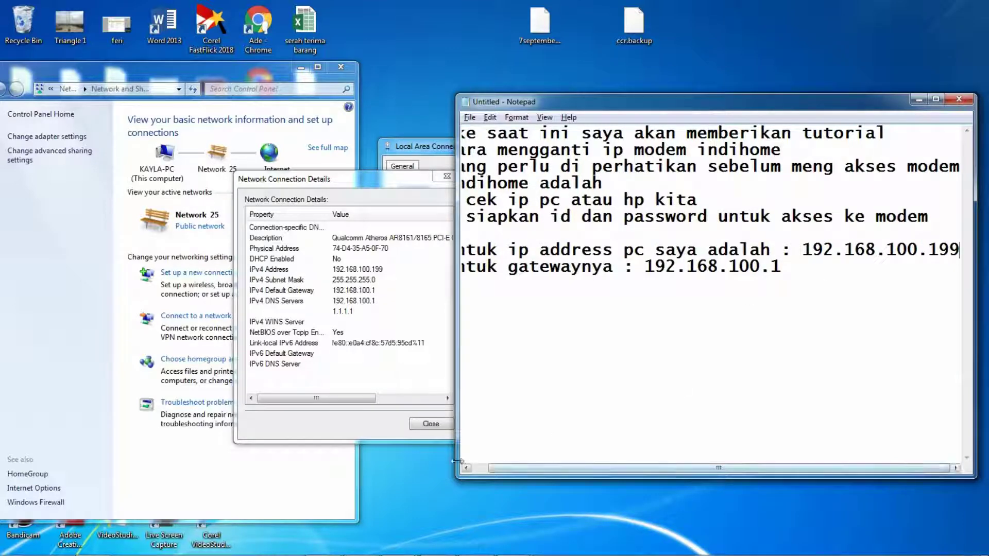
drag(456, 465, 401, 465)
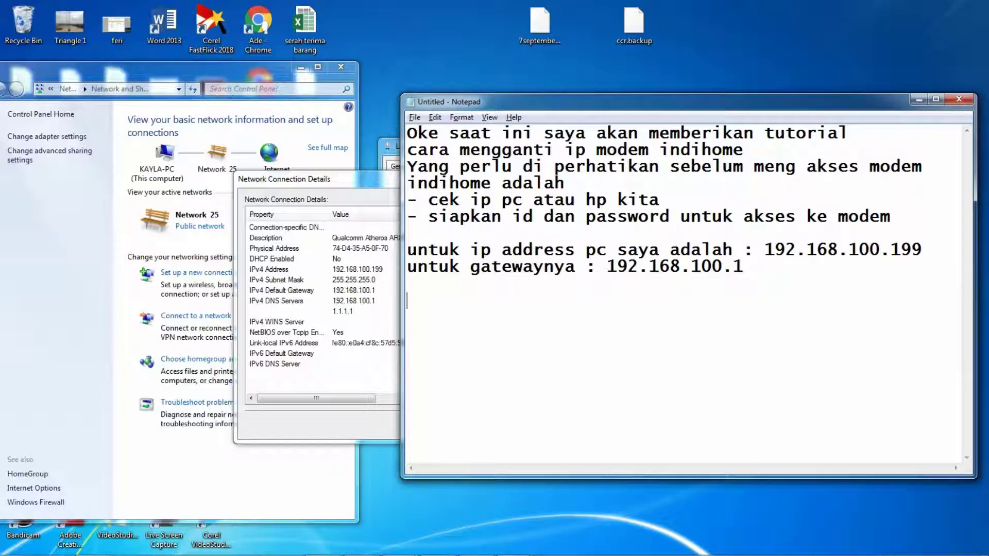
Step: Type 'maka kita akan akses modem indihome dengan ip 192.168.100.1' and 'menggunakan google chrome' on the next line
text(maka kit)
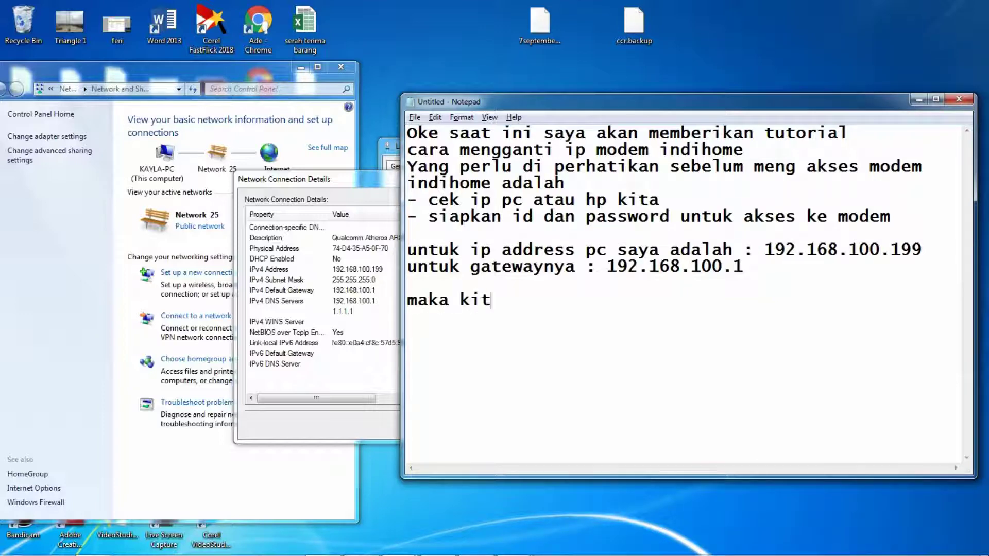
text(a akan ak)
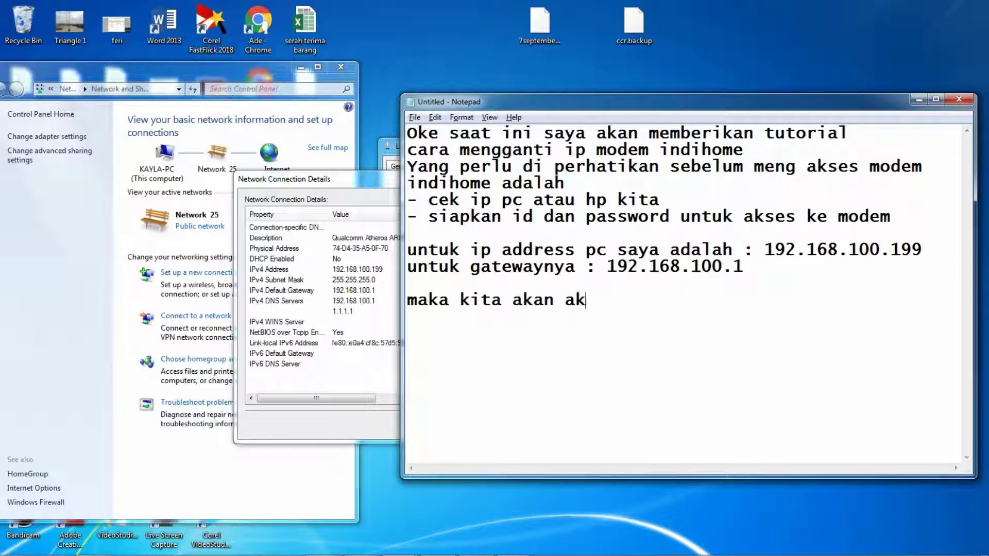
text(ses modem i)
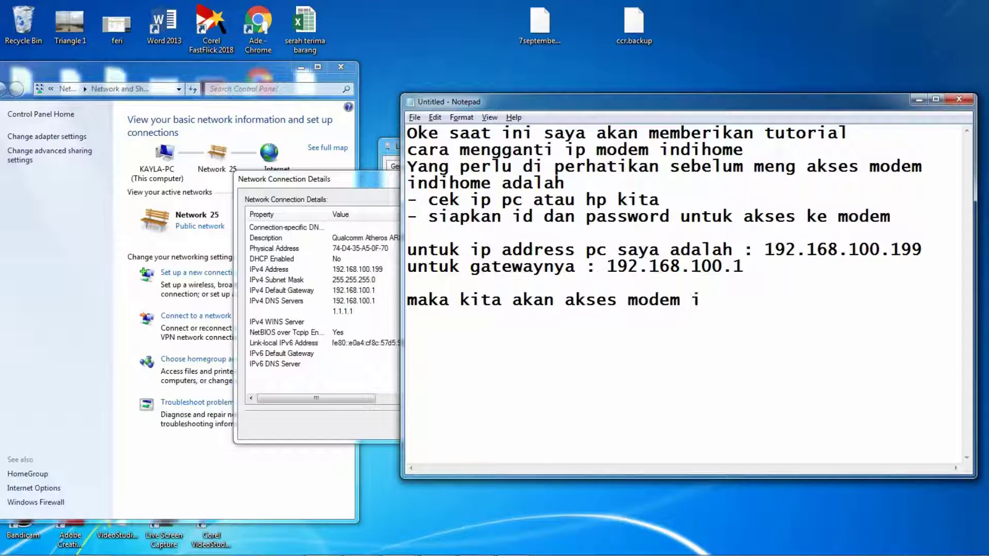
text(ndihome )
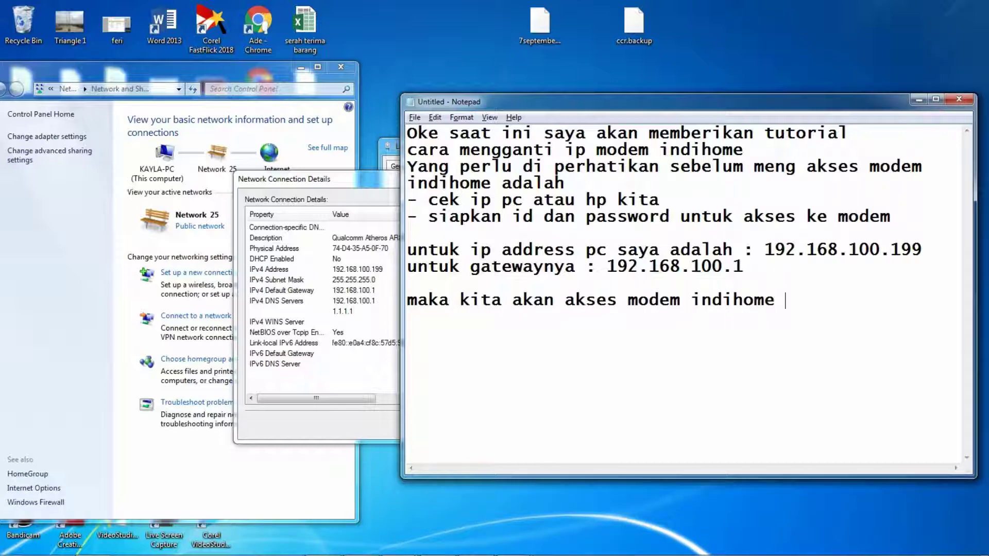
text(dengan ip )
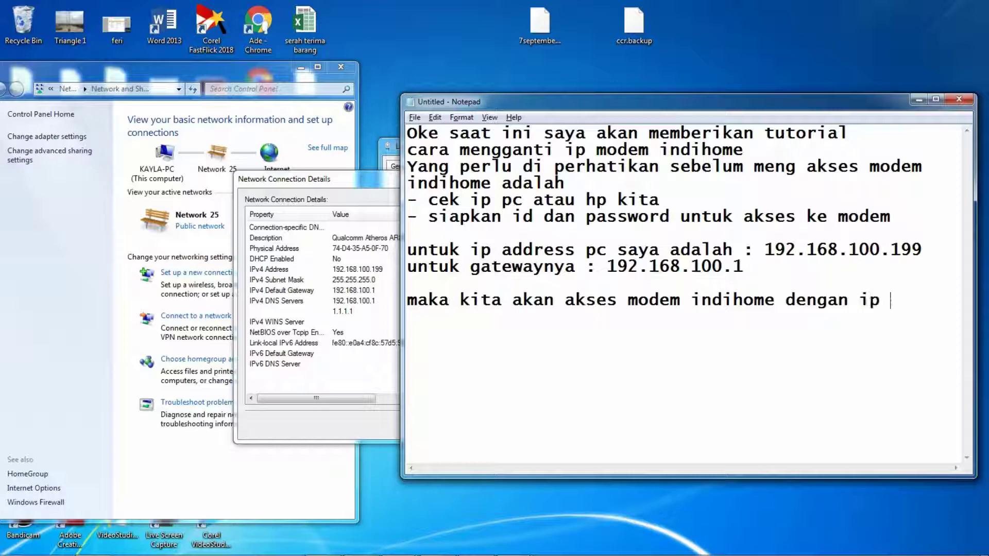
text(19+32)
key(BackSpace)
key(BackSpace)
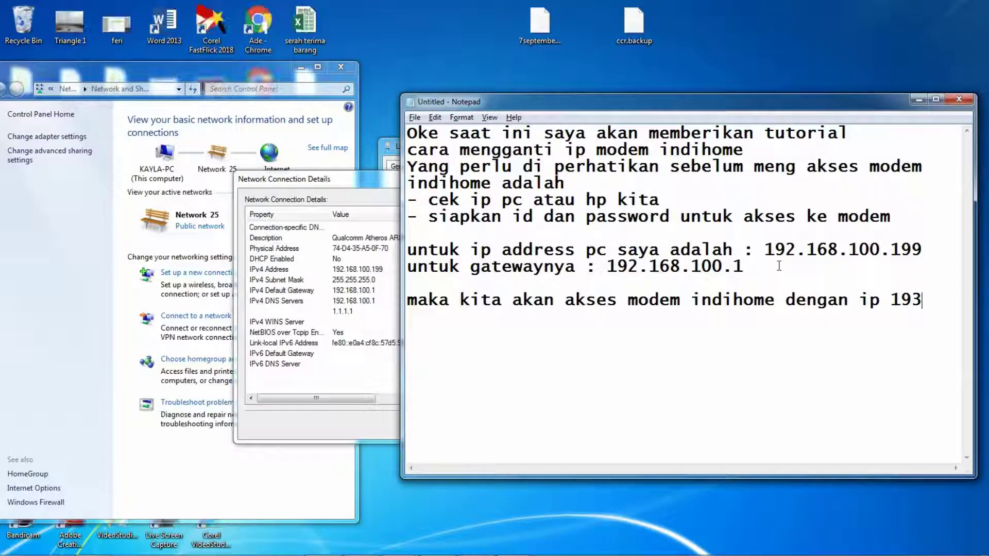
text(2.168.100.1)
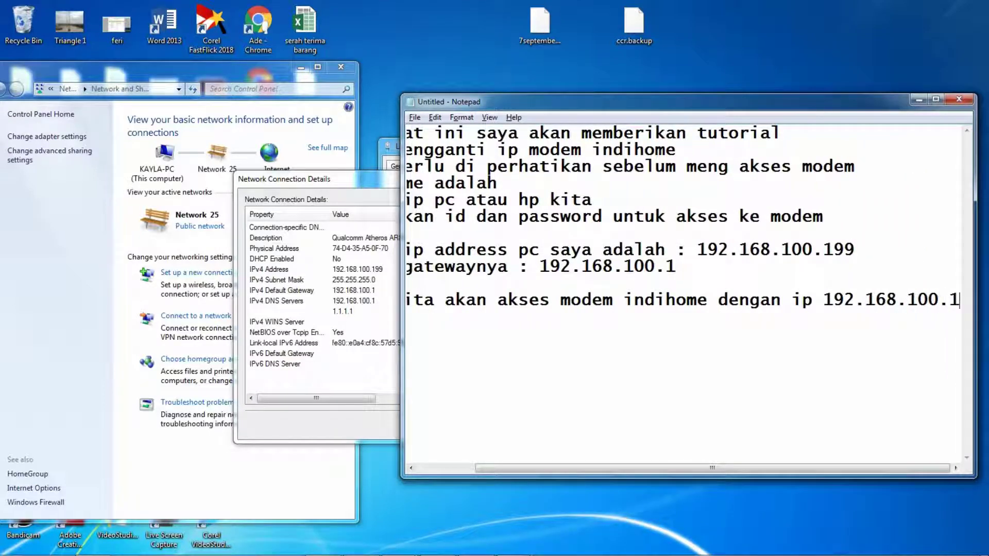
key(Return)
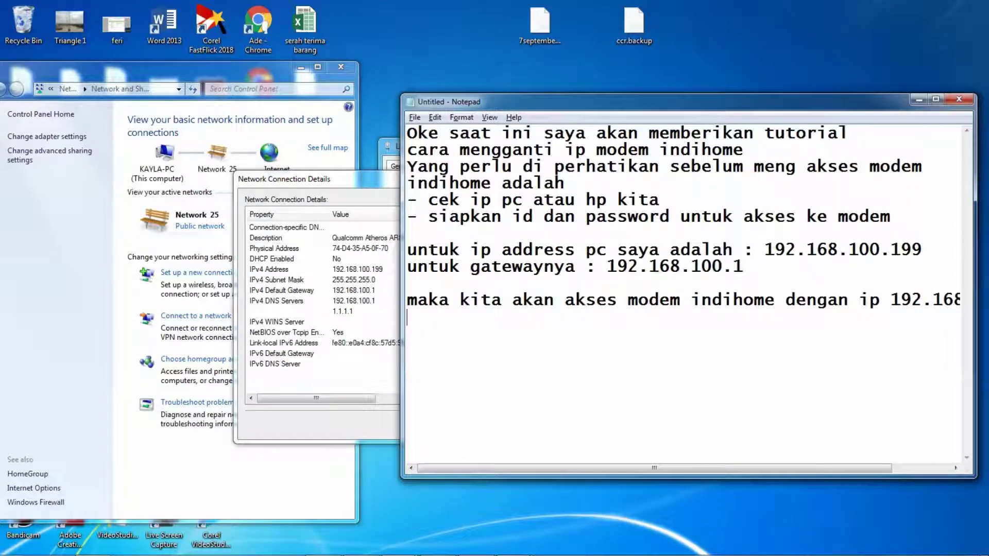
text(menggunakan googl)
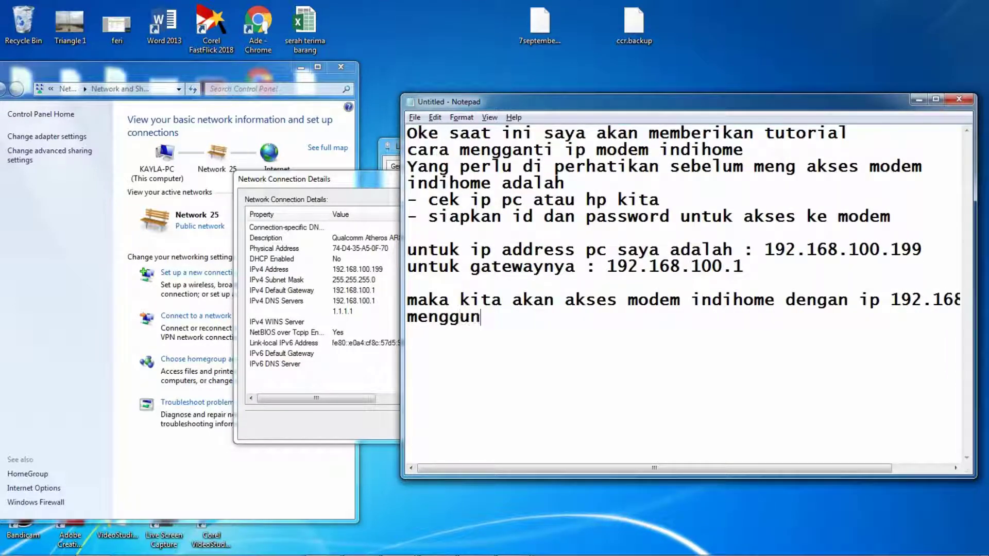
text(e chrome)
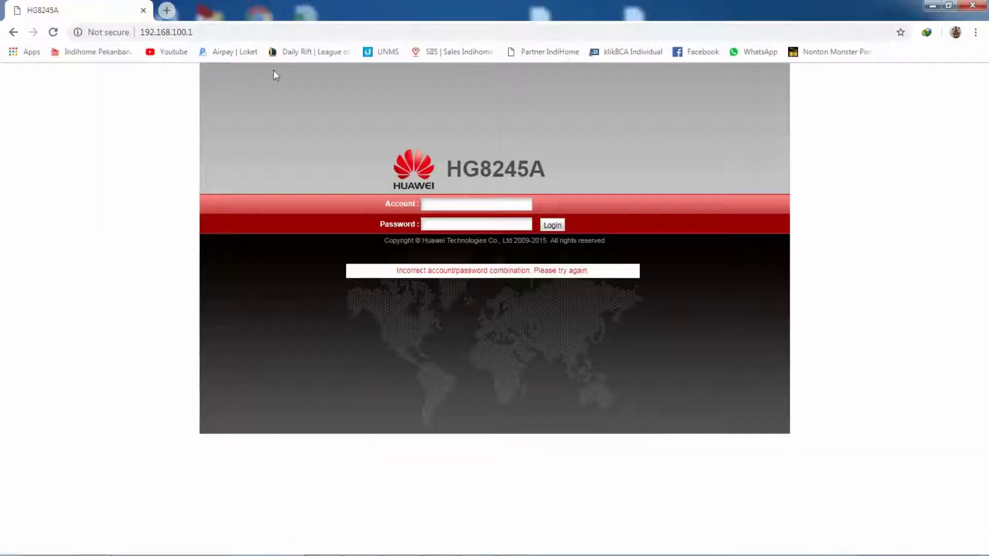
Step: Reload the HG8245A login page at 192.168.100.1 to clear the error, then return to the notes
click(227, 32)
click(60, 36)
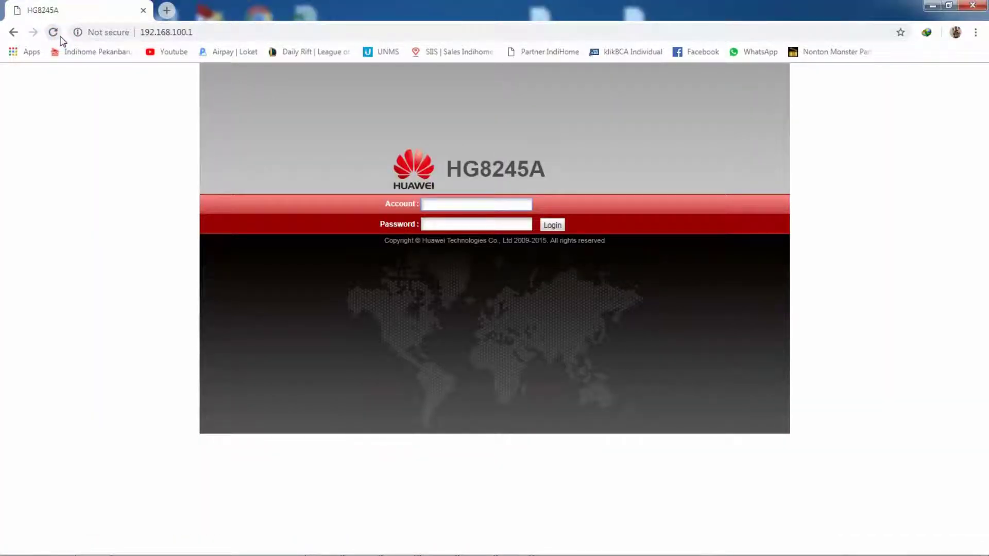
key(alt+Tab)
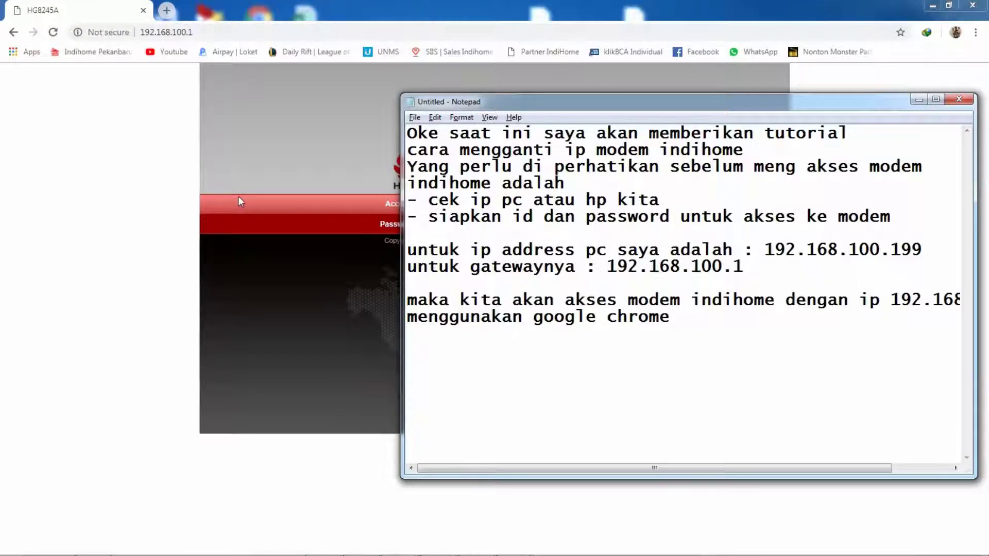
key(Return)
Step: Type 'untuk modem indihome ada beberapa account yang bisa digunakan dalam mengakses modem', then 'contoh : 1. telecomadmi…'
text(untu)
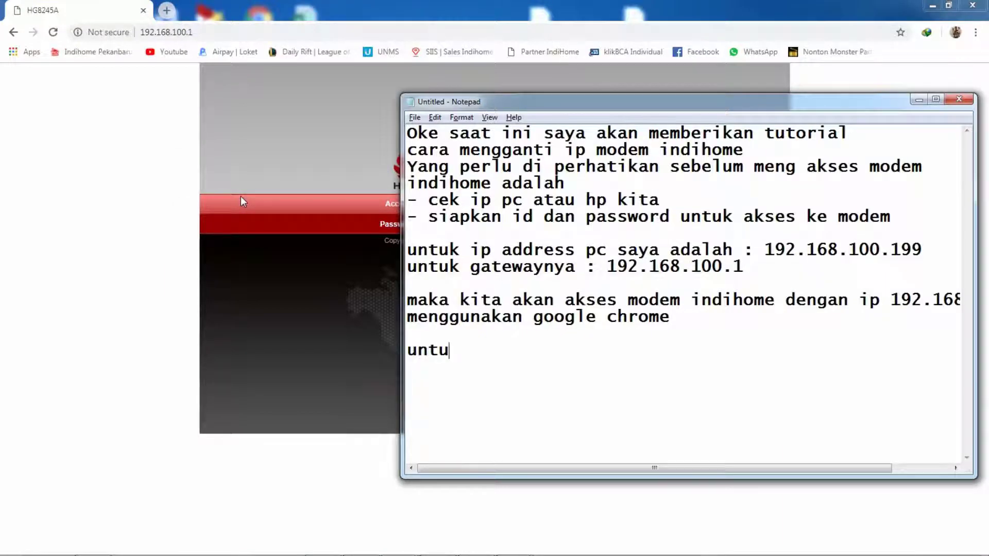
text(k modem indih)
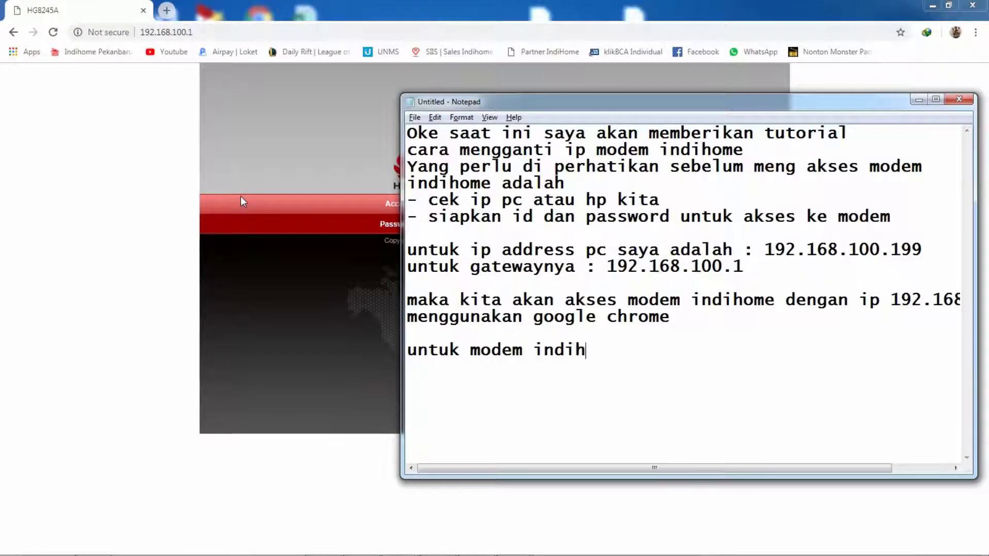
text(ome ada beeb)
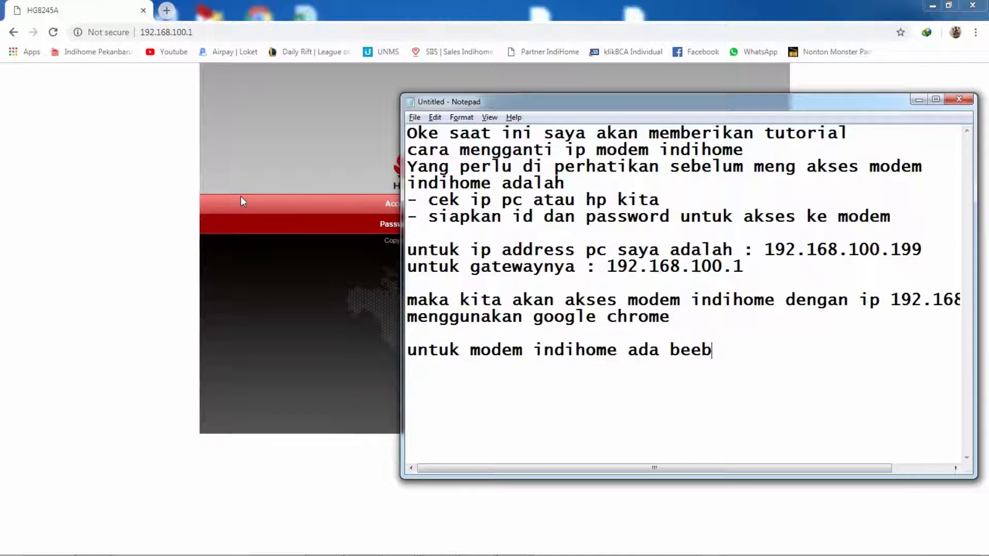
key(BackSpace)
key(BackSpace)
text(berapa )
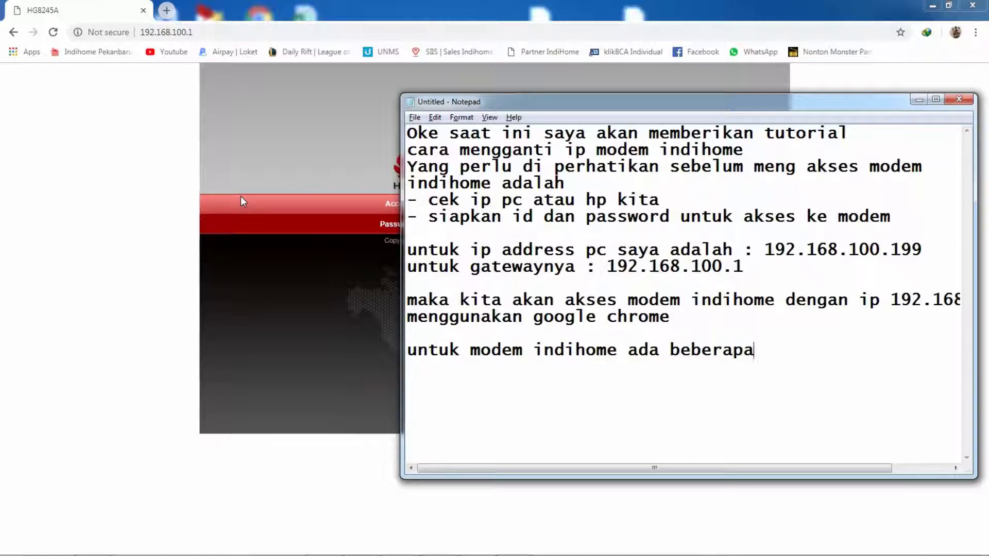
text(accou)
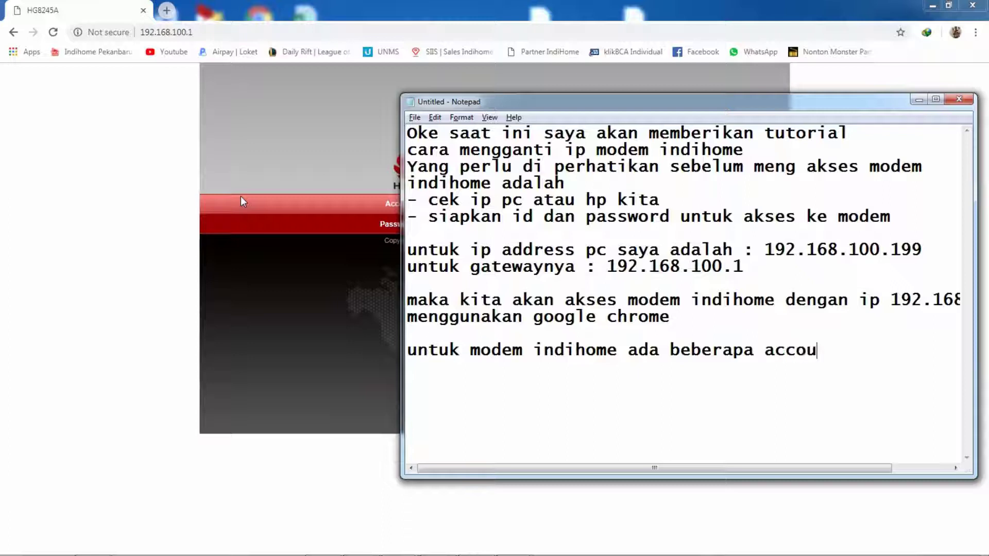
text(nt y)
key(BackSpace)
text(u)
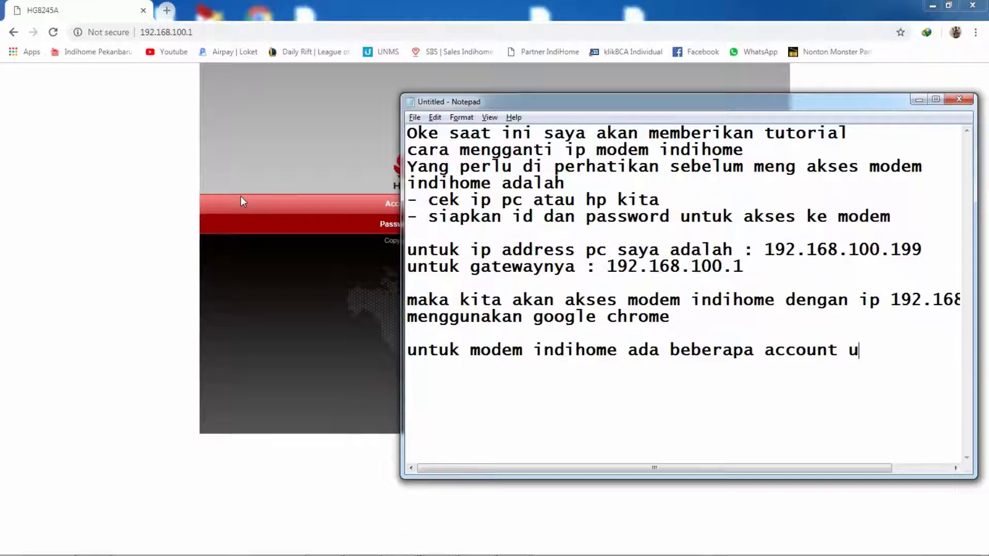
key(BackSpace)
text(yang bisa )
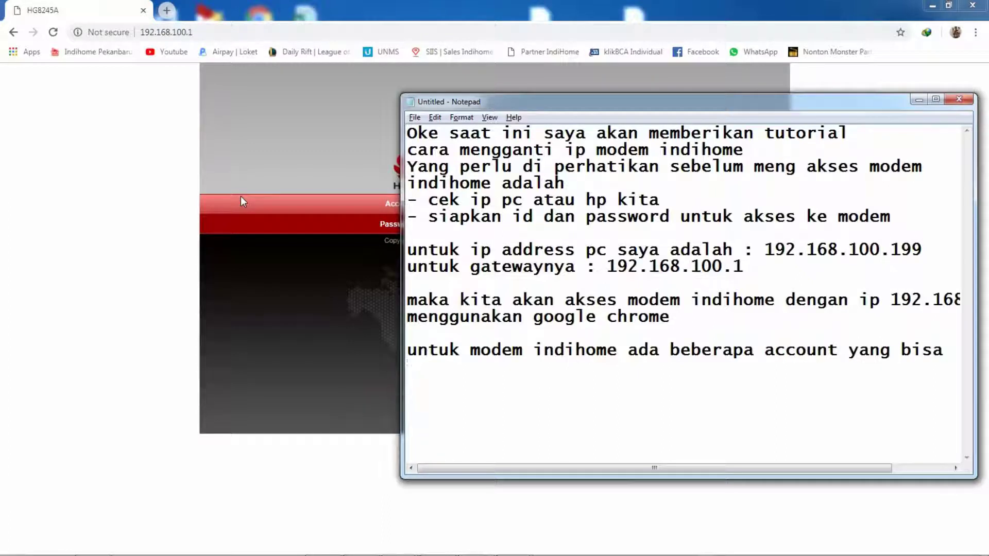
text(digunakan)
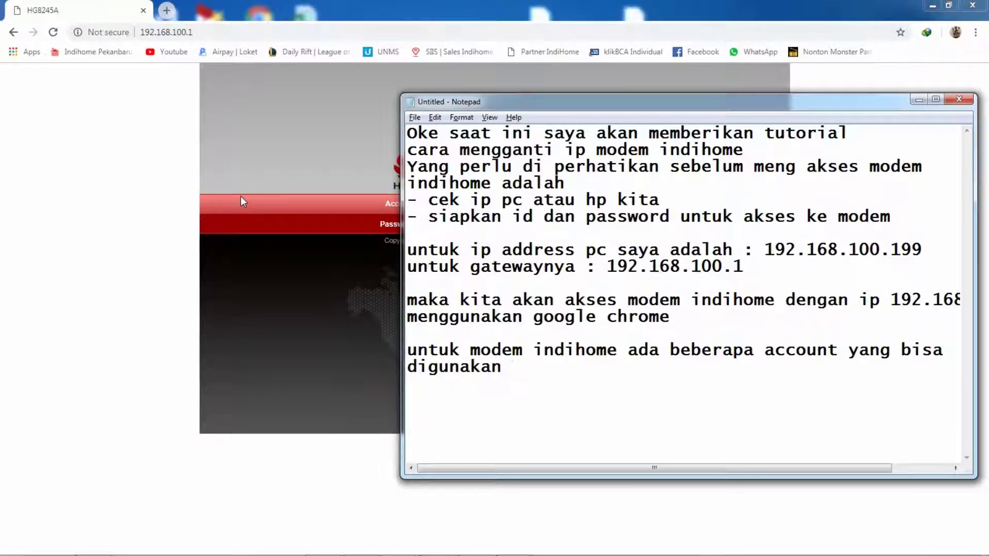
text(dalam mengakses mode)
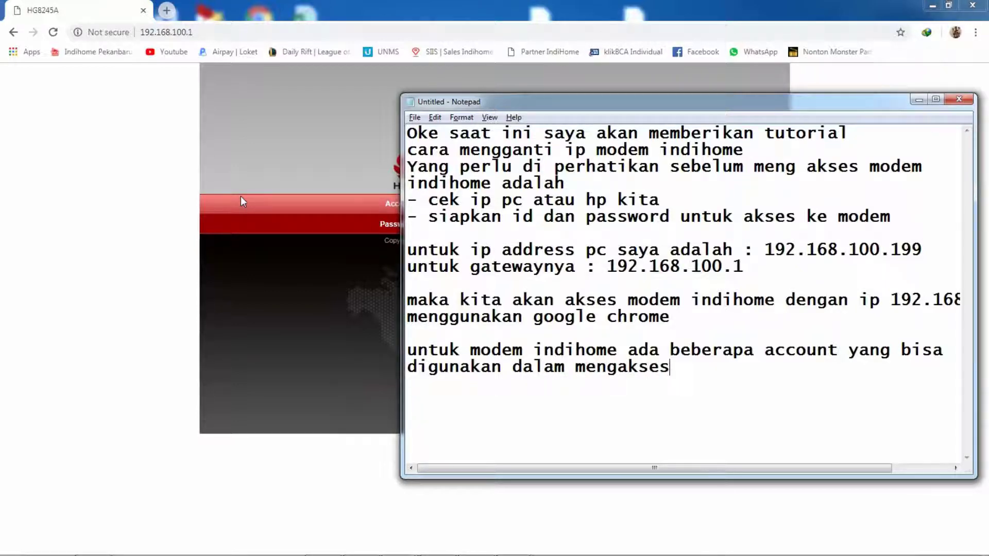
key(Return)
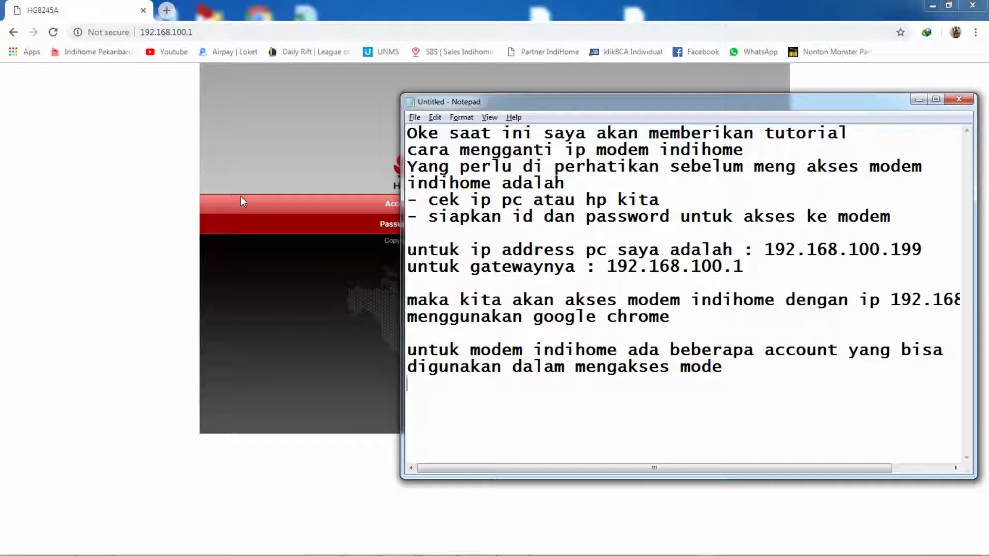
text(contoh : 1. )
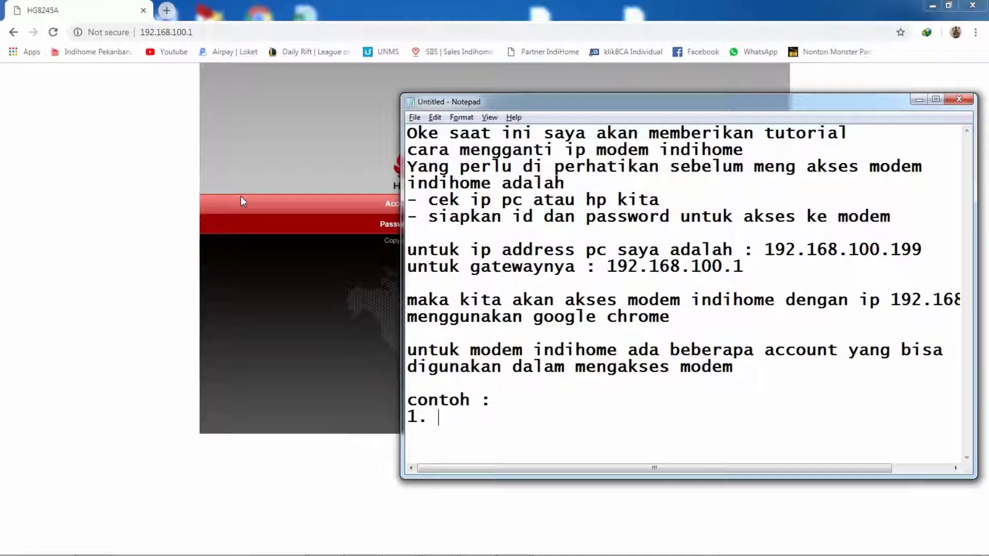
text(telecomadmio)
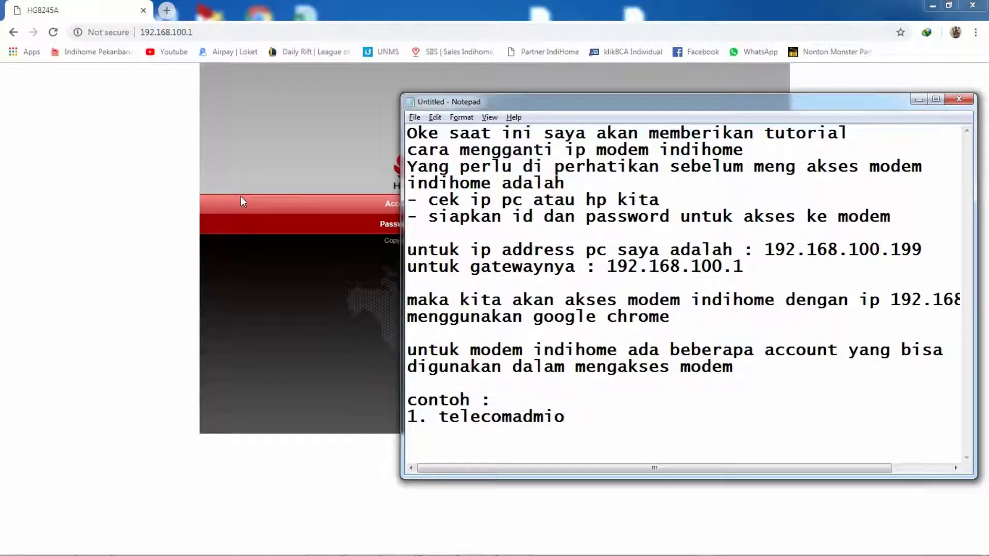
Step: Complete the account examples list: telecomadmin, Admin and Support
key(BackSpace)
text(n 2. Admin)
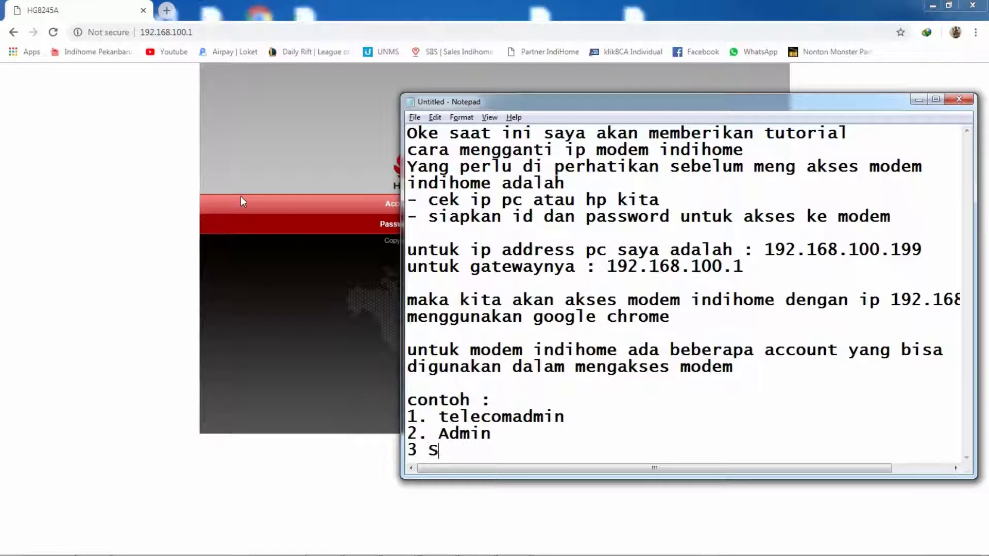
key(BackSpace)
text(S)
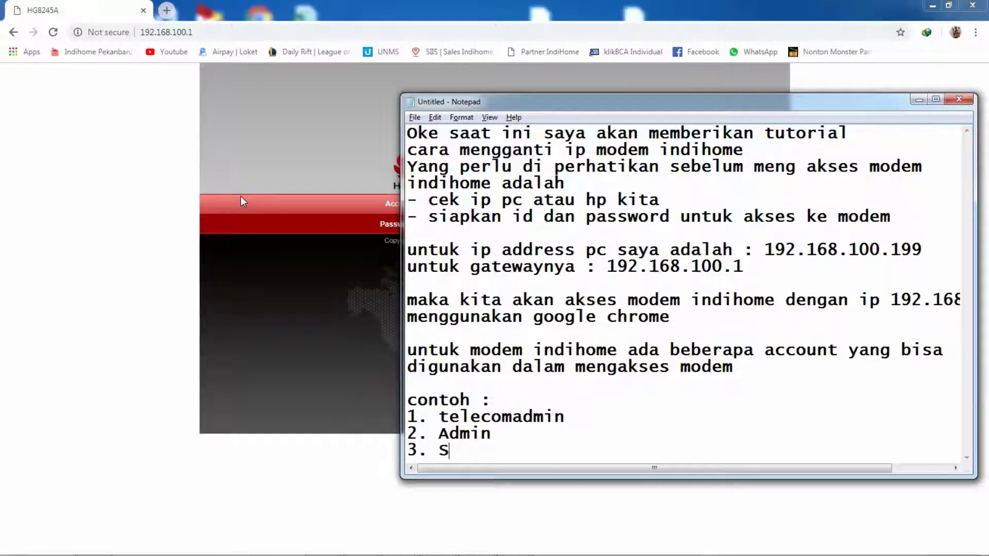
text(upport)
key(Return)
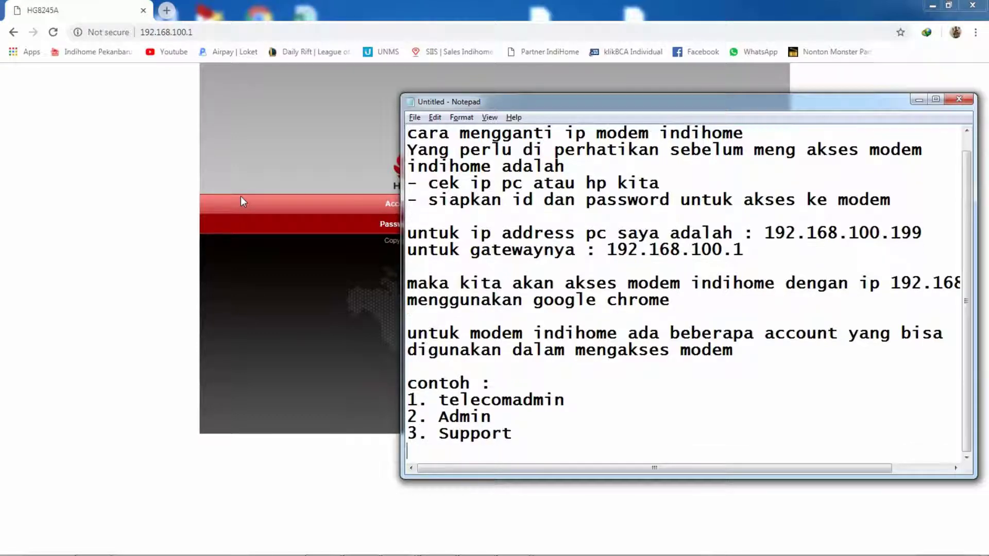
key(Return)
Step: Add 'dan dari ketiga ini beda beda passwordnya' and begin 'untuk modem yang saya gunakan mem…'
text(dan )
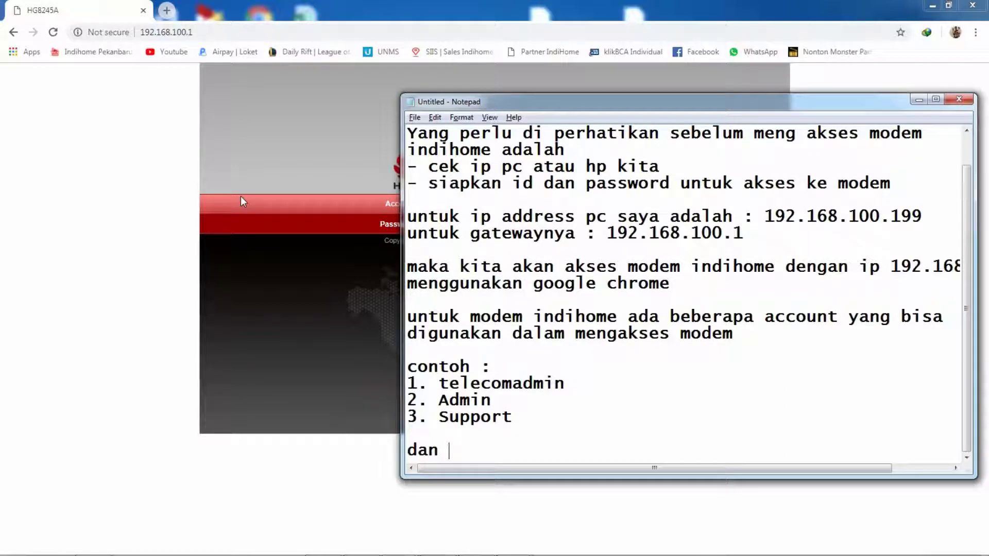
text(dari ketigha)
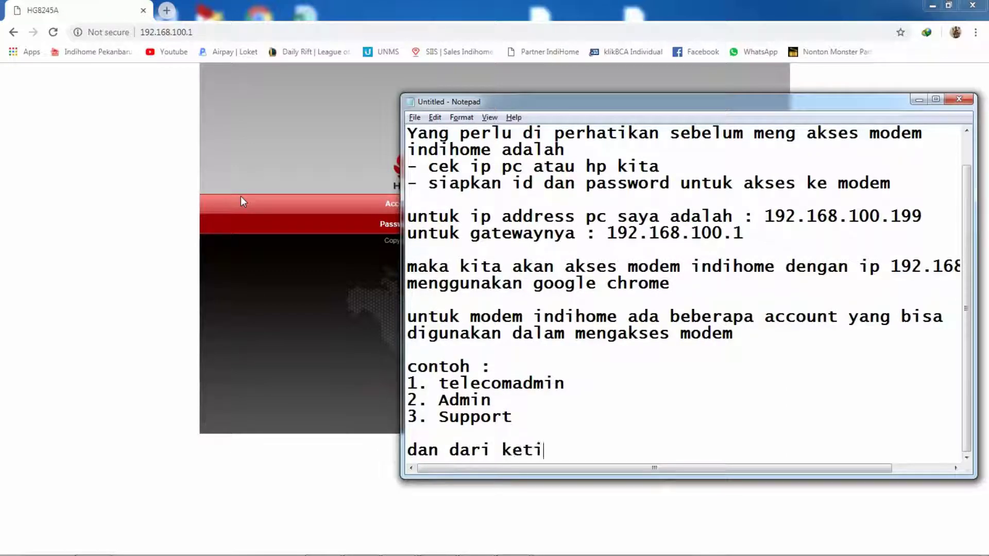
key(BackSpace)
key(BackSpace)
text(a ini beda beda pa)
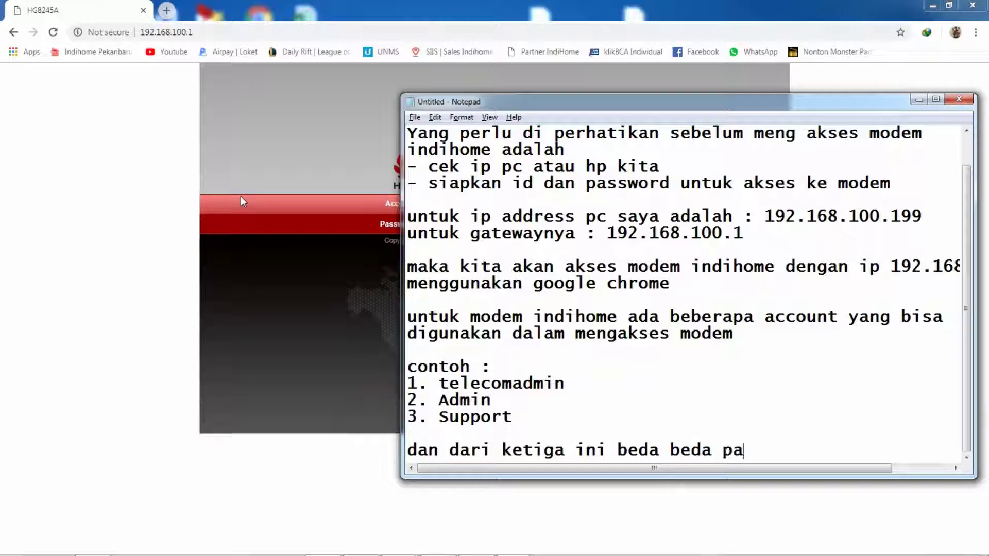
text(sswordnya)
key(Return)
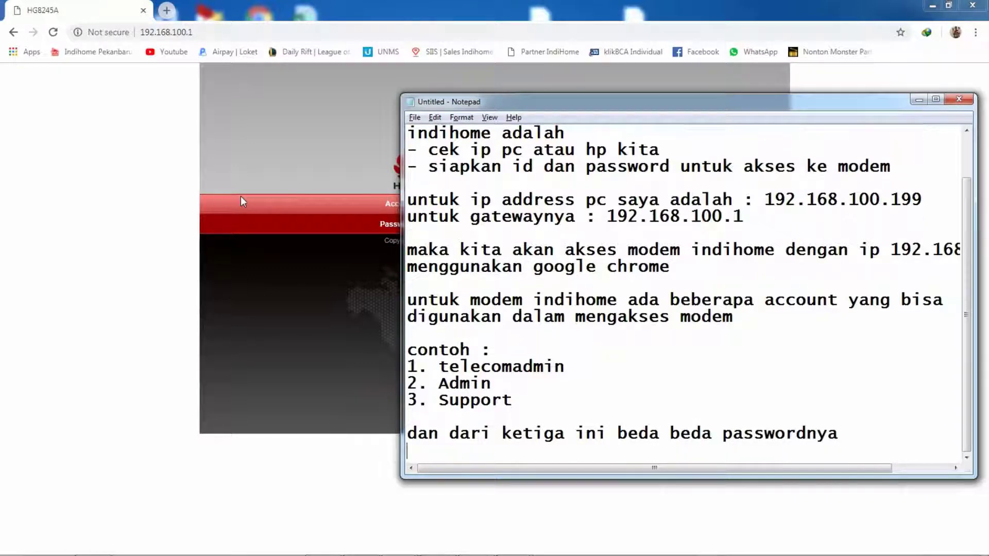
text(untuk mode)
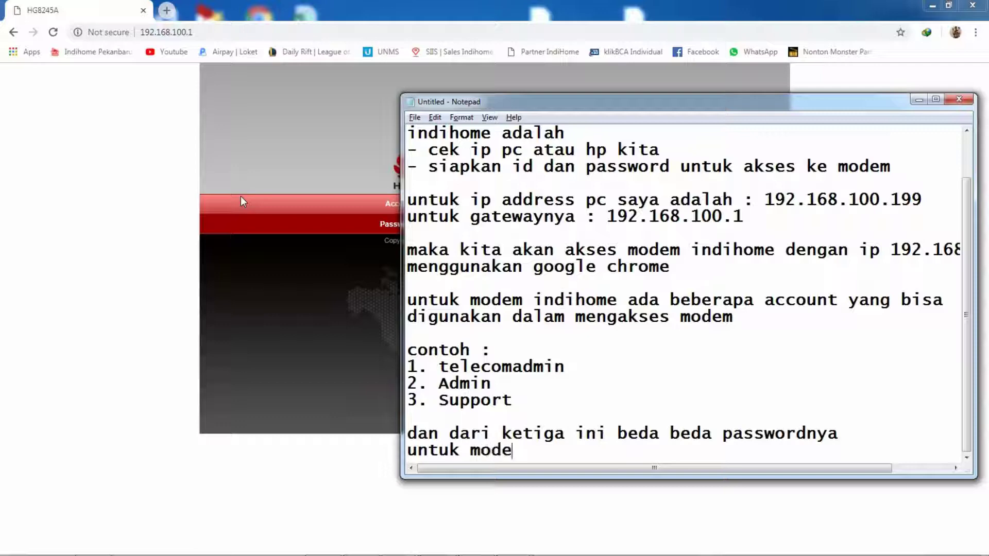
text(m yang saya gu)
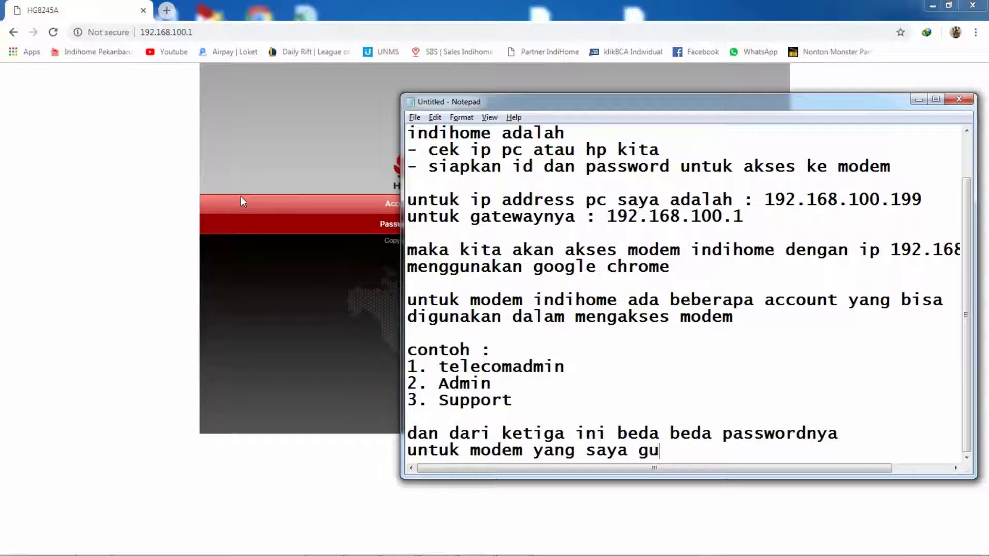
text(nakan membut)
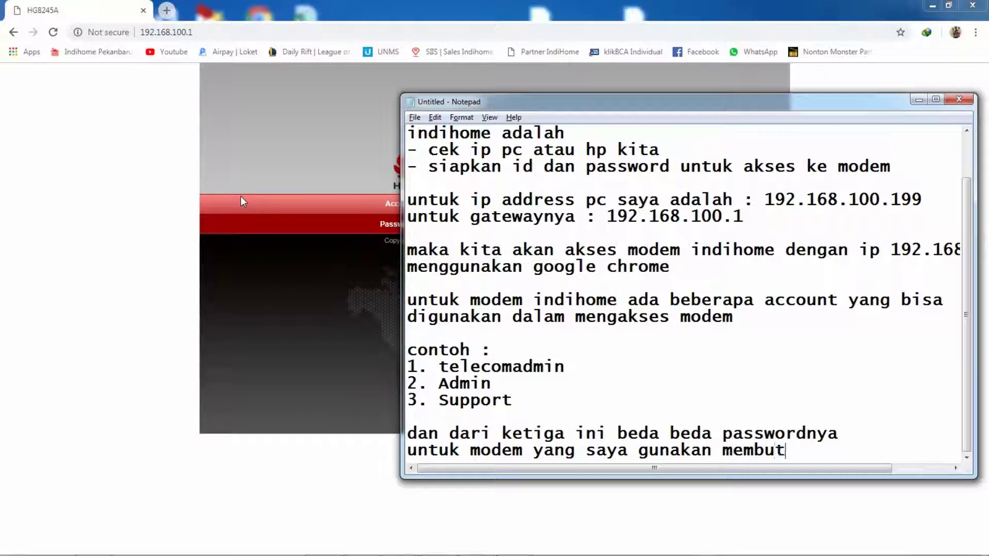
Step: Finish the sentence 'untuk modem yang saya gunakan membutuhkan account login'
text(uhg)
key(BackSpace)
text(kan )
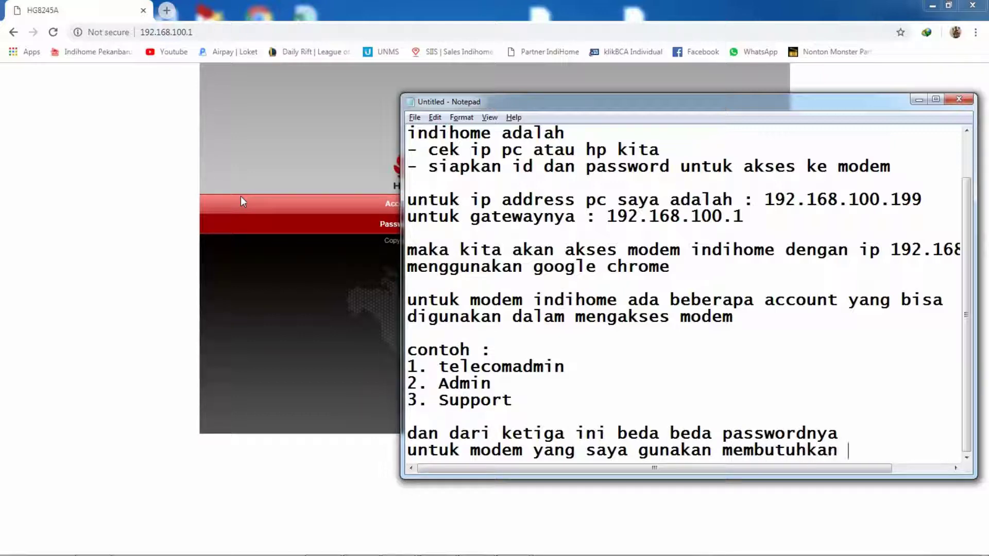
text(account )
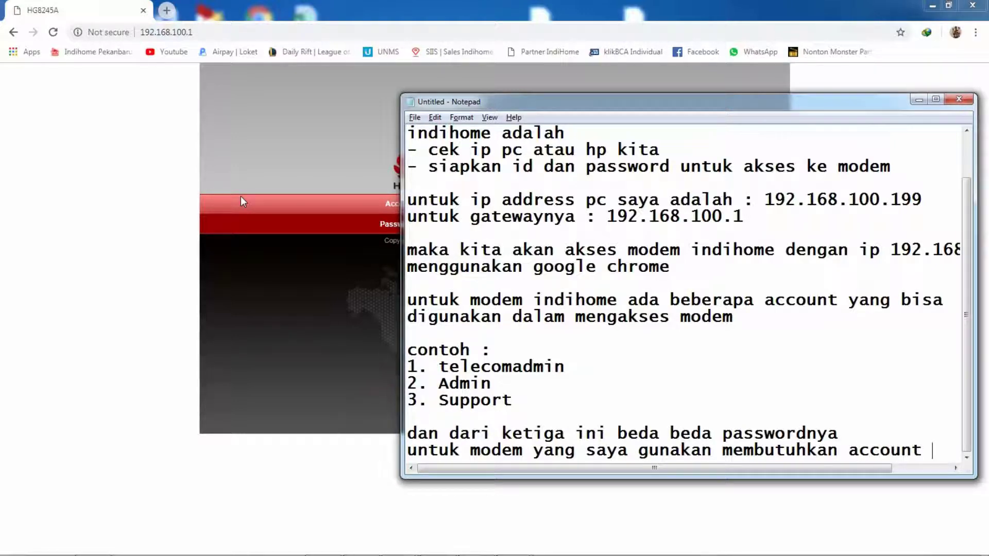
text(login)
key(Return)
Step: Add the line 'Admin dengan huruf A besar' and focus the login page's Account field
text(a)
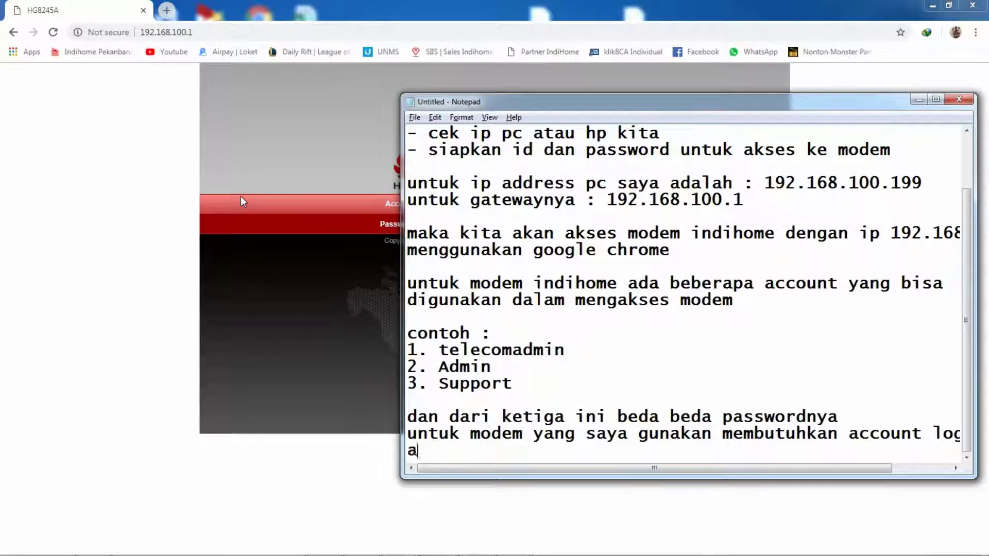
key(BackSpace)
text(Admin)
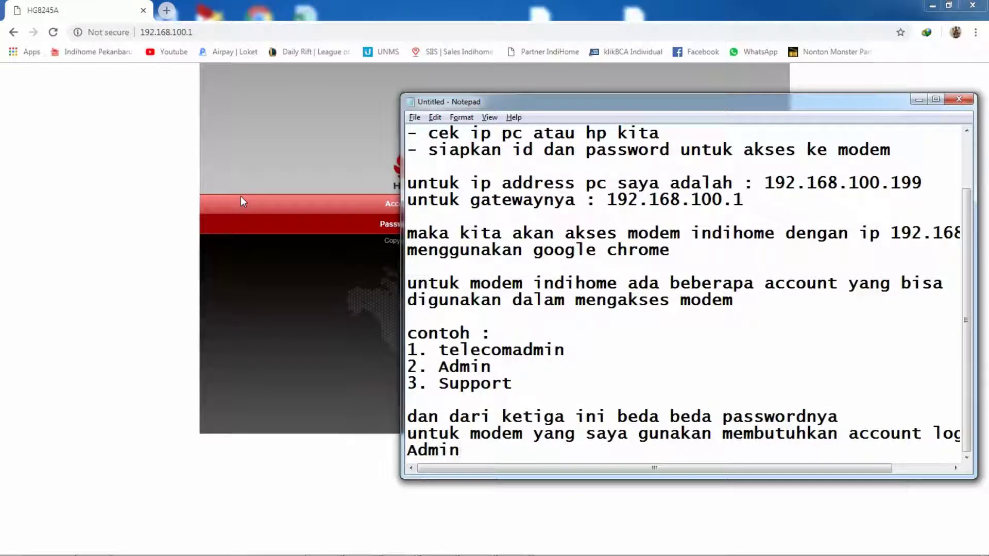
text( dengan h)
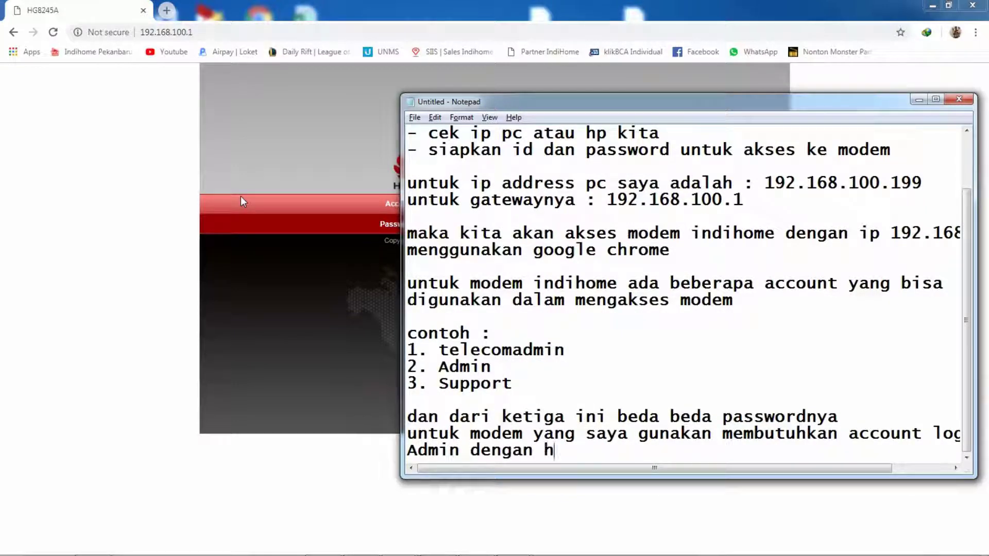
text(urufd)
key(BackSpace)
text(A besar)
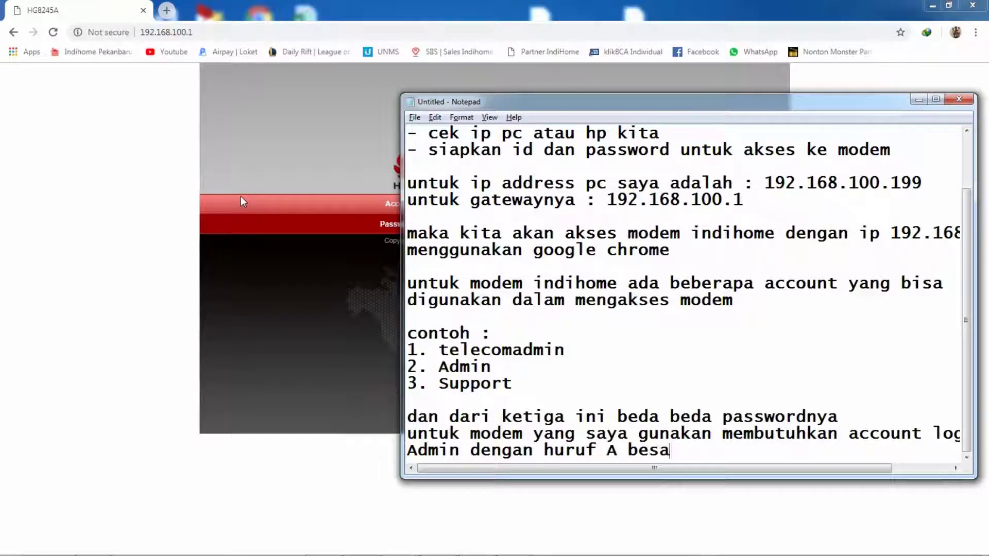
key(Return)
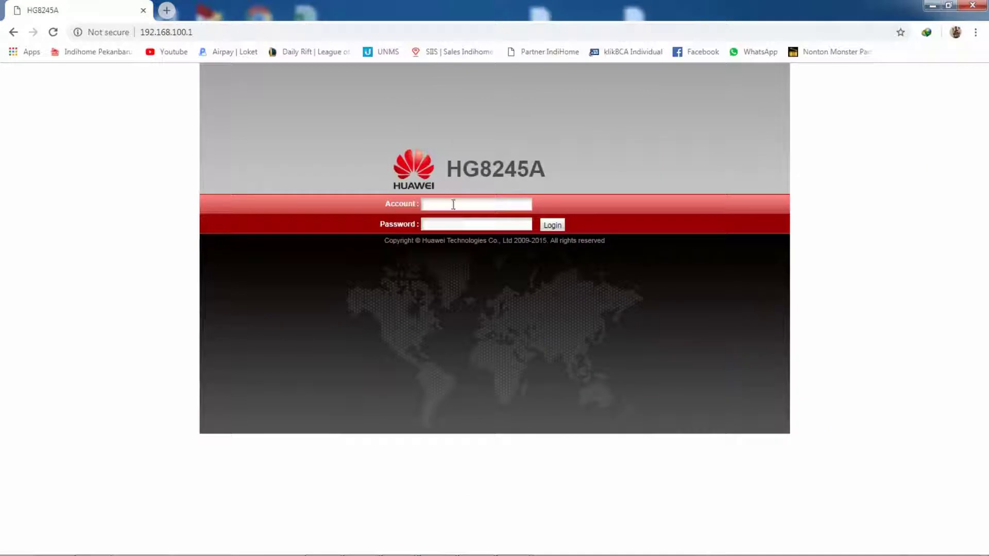
click(456, 208)
Step: Sign in to the HG8245A web admin with the Admin account and its password
text(Admin)
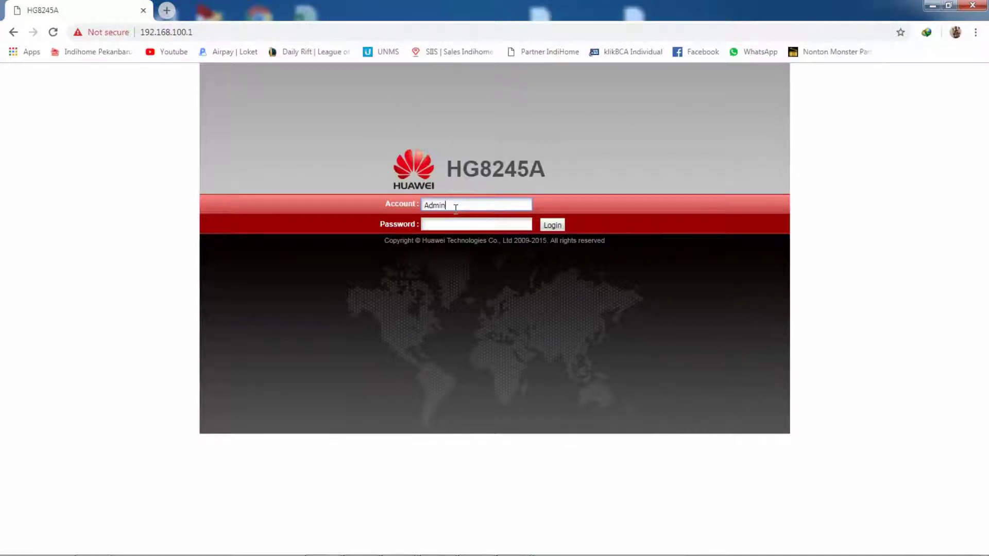
key(Tab)
text(admin)
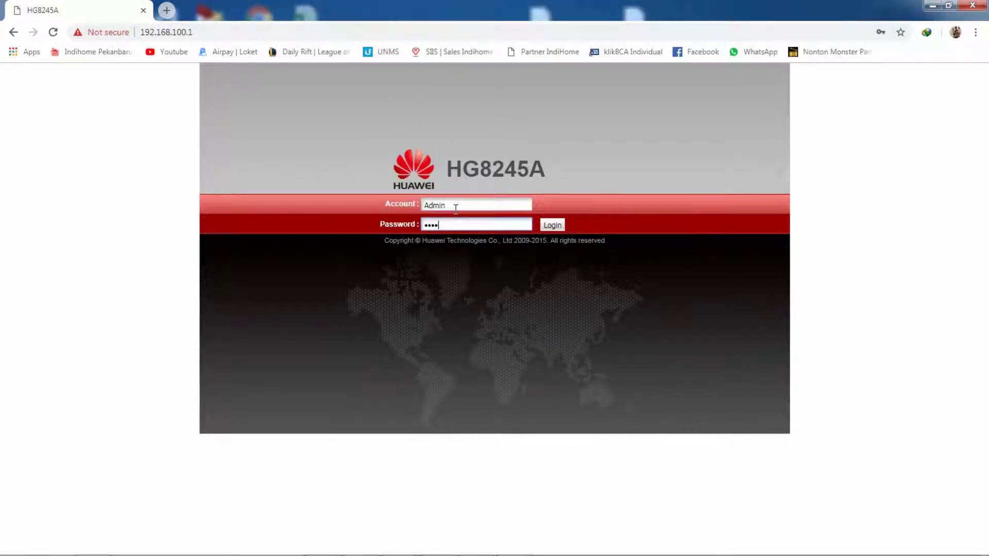
key(Return)
Step: Note the login password in Notepad as 'dan passwordnya : …' and bring the router page back
key(alt+Tab)
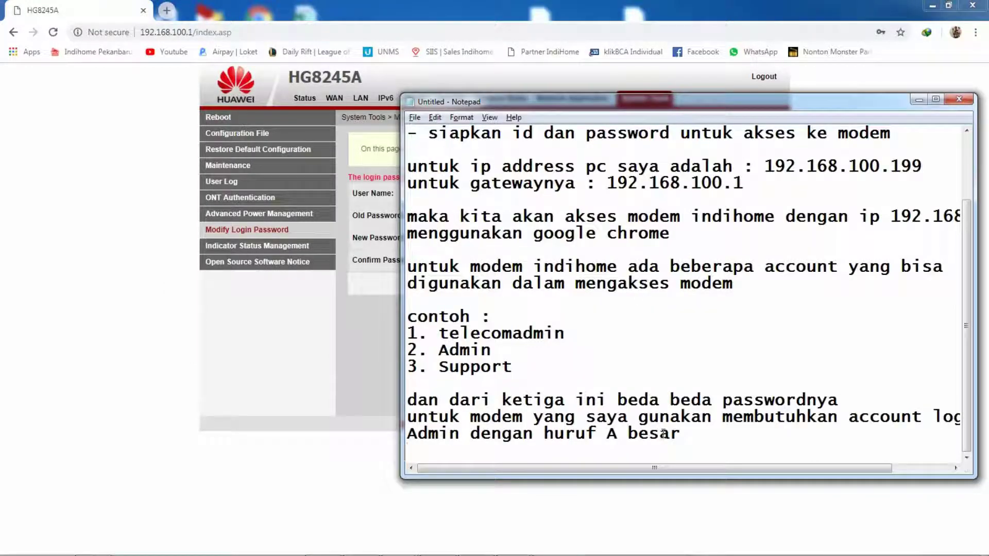
text(dan pss)
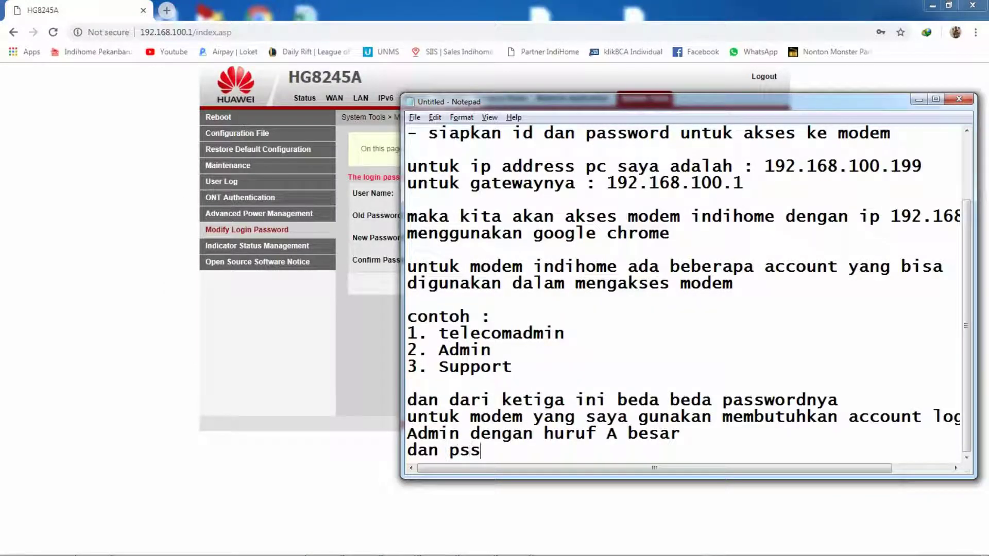
key(BackSpace)
key(BackSpace)
text(asswordn)
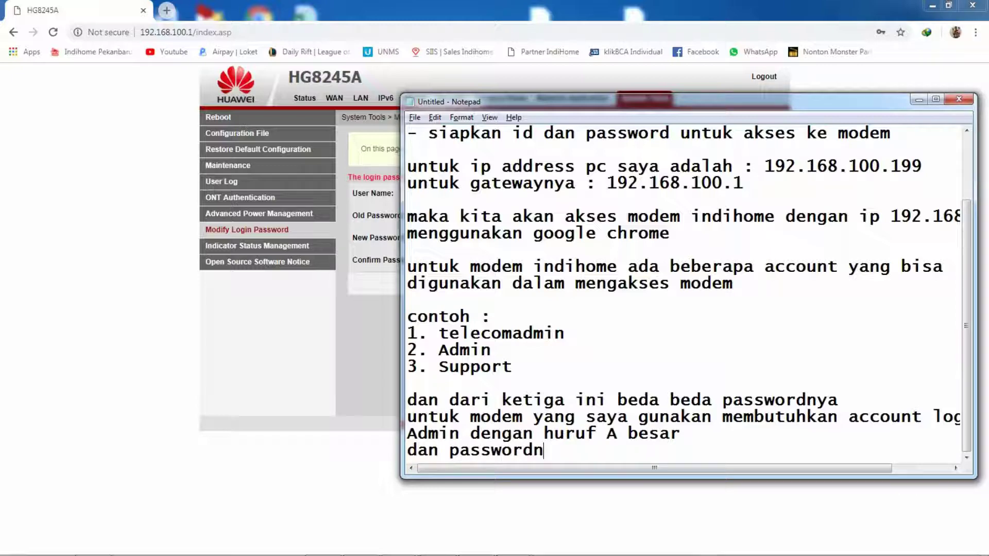
text(ya : admin)
key(Return)
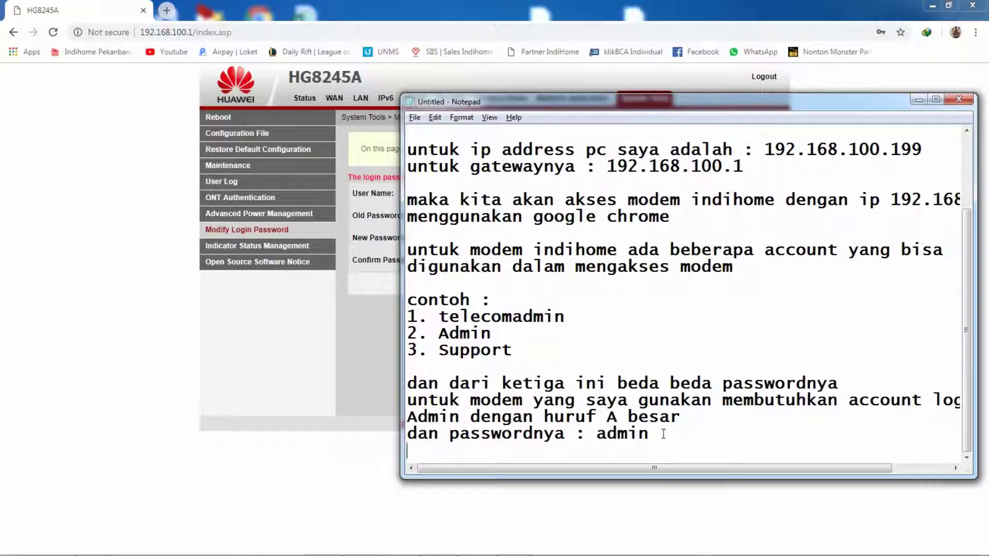
click(292, 398)
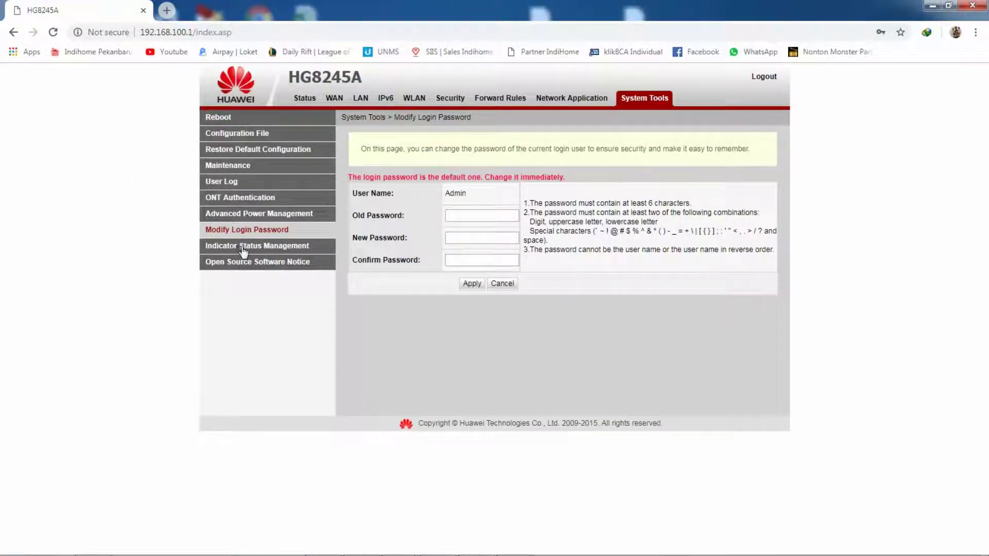
key(alt+Tab)
Step: Replace the notes with 'untuk tampilan awal masuk seperti ini biasany…' after checking the router page
key(ctrl+a)
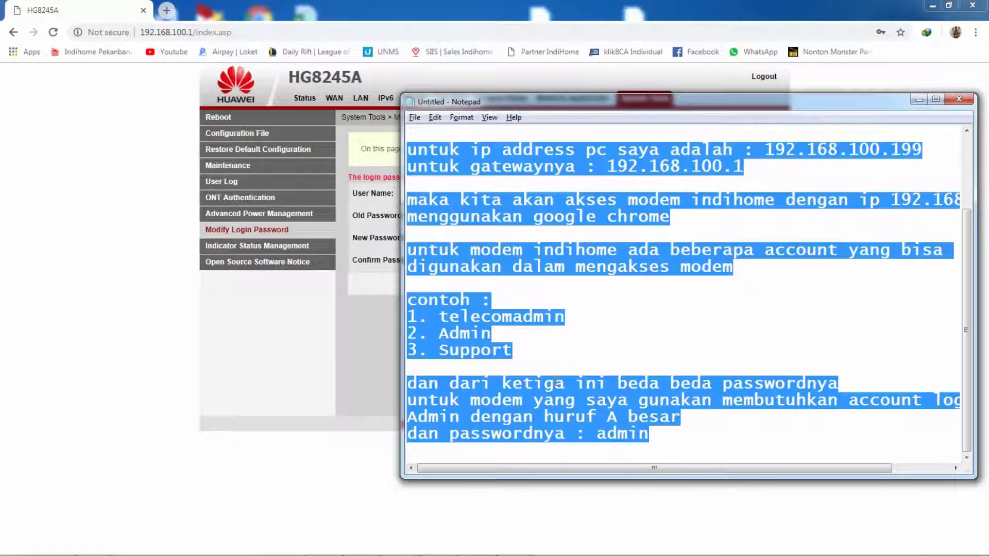
text(untuk t)
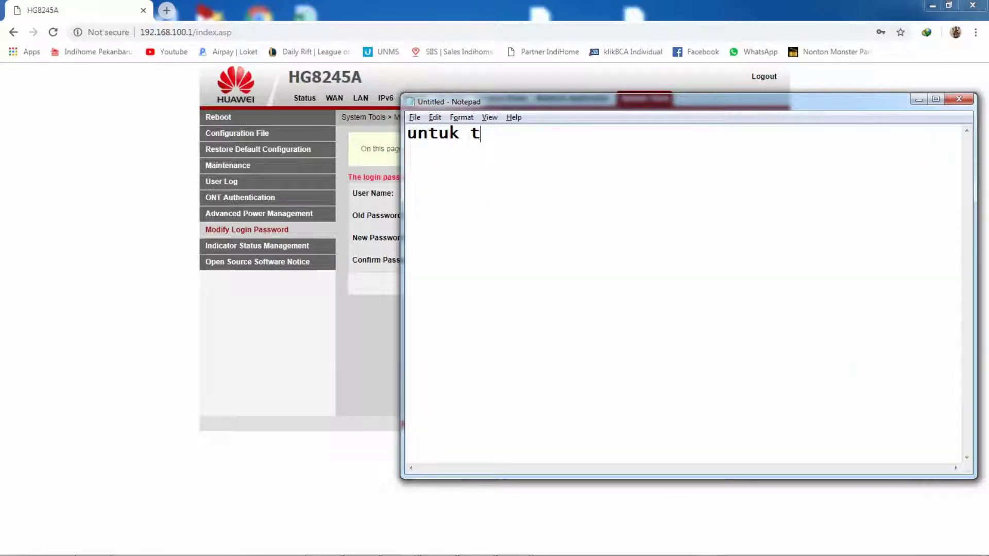
text(ampilan )
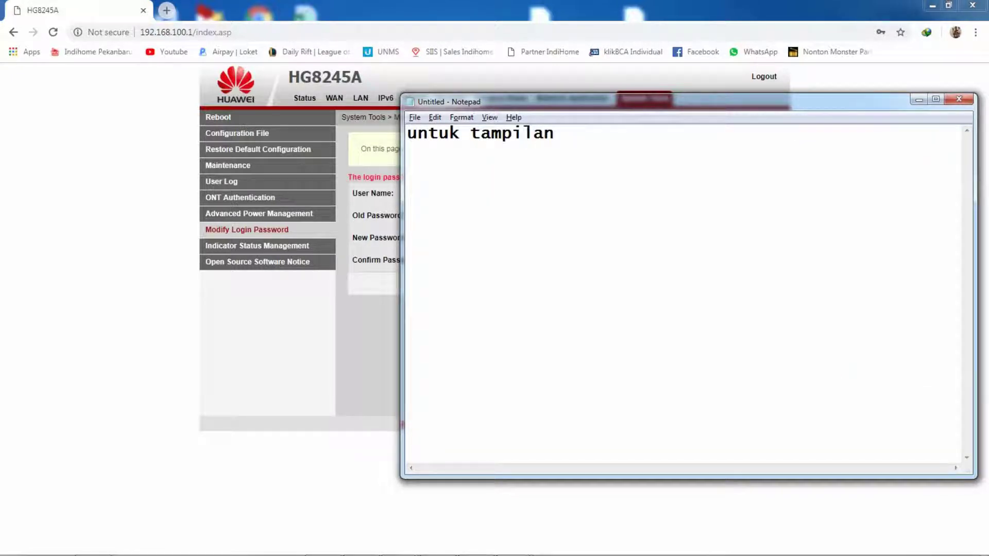
text(awal masuk s)
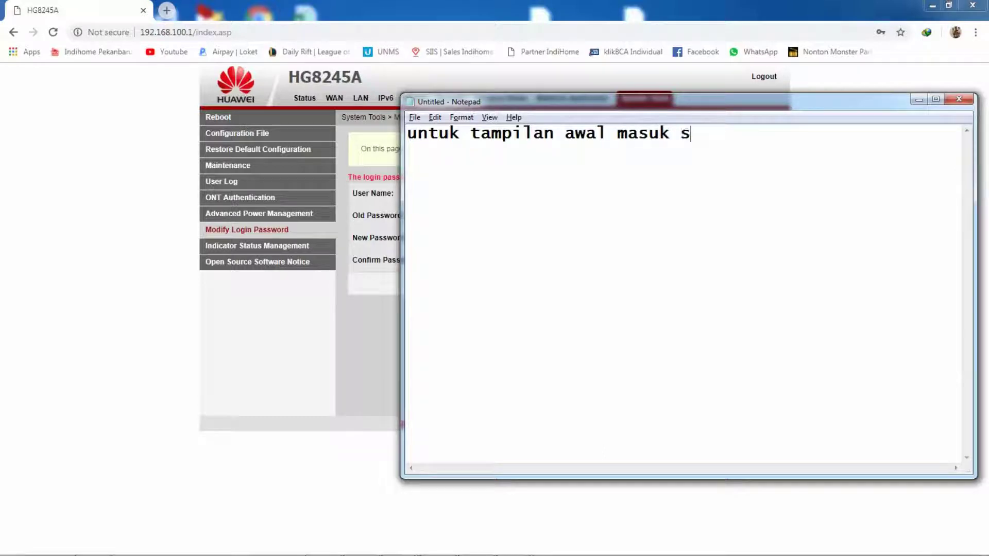
text(epertt)
key(BackSpace)
text(i)
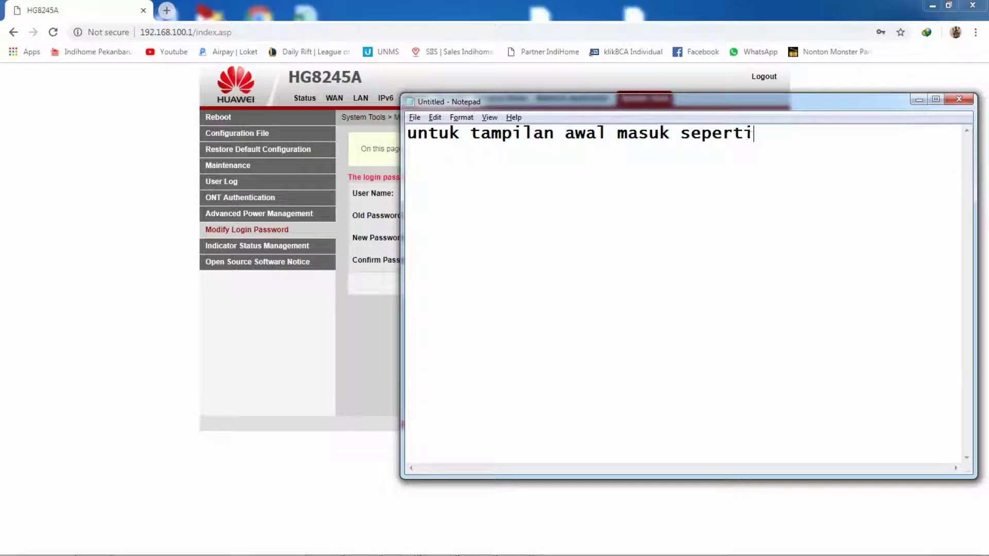
text( ini biasanya)
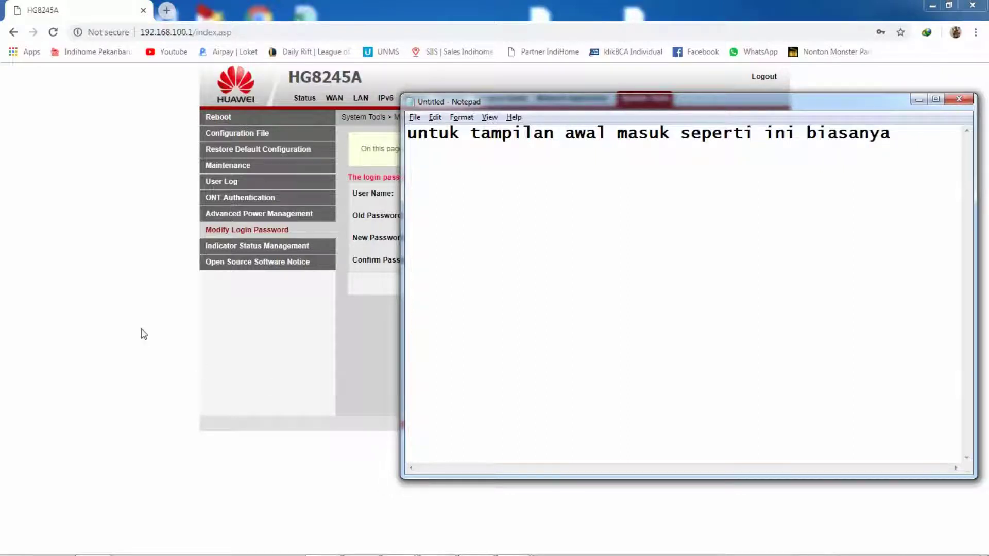
click(141, 329)
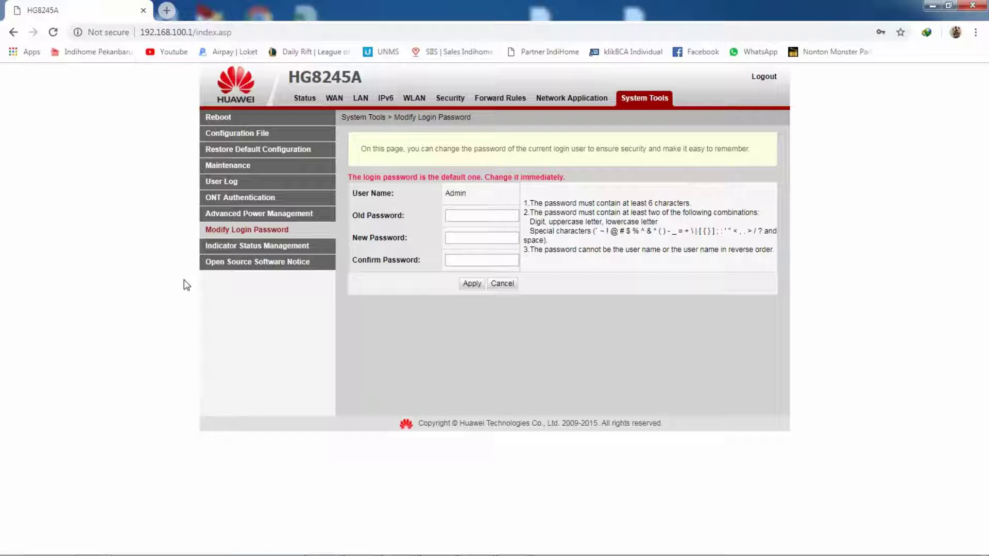
key(alt+Tab)
Step: Advise leaving the login password unchanged, then add 'lanjut ke proses penggantian ip pada modem huawei indihome'
text(dis)
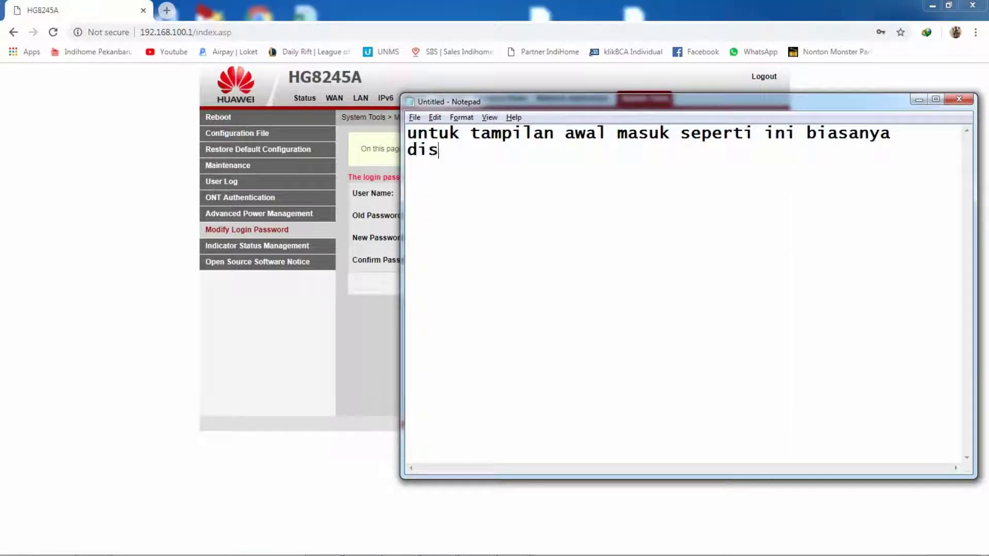
text(ini kita b)
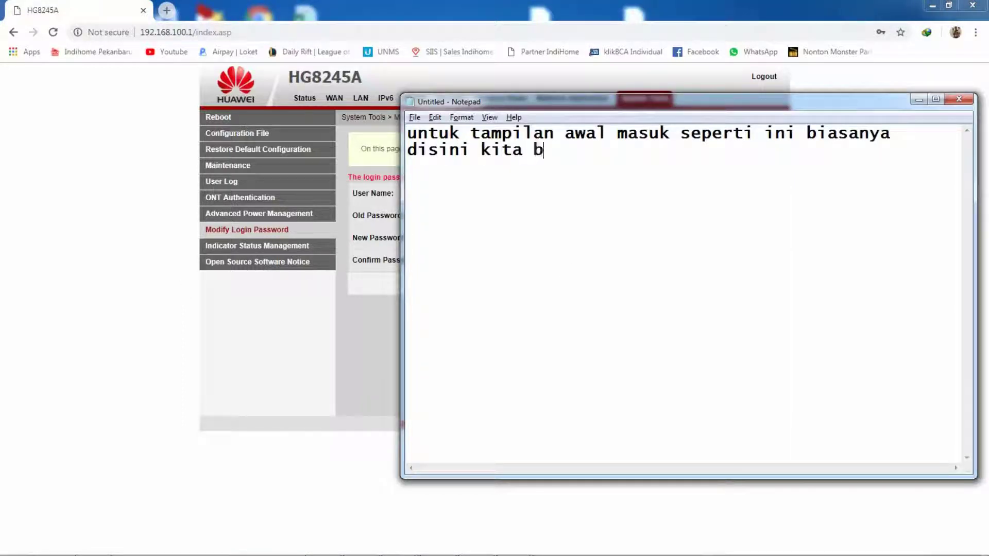
text(isa merubah p)
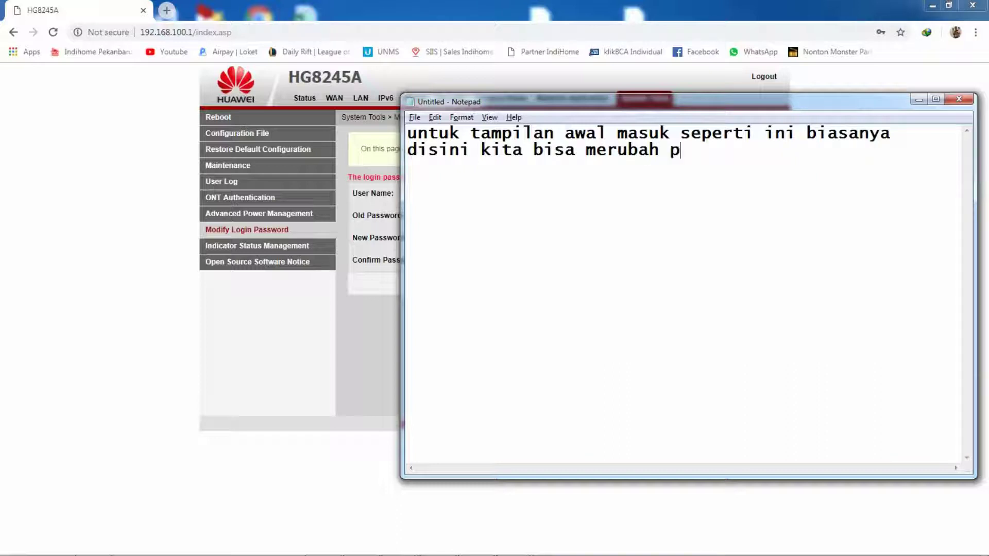
text(assword un)
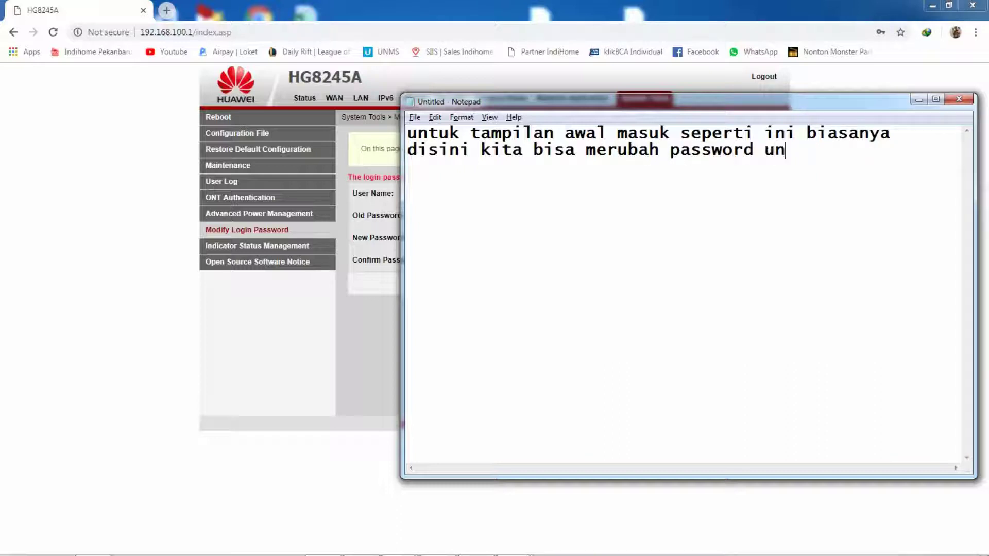
text(tuk login )
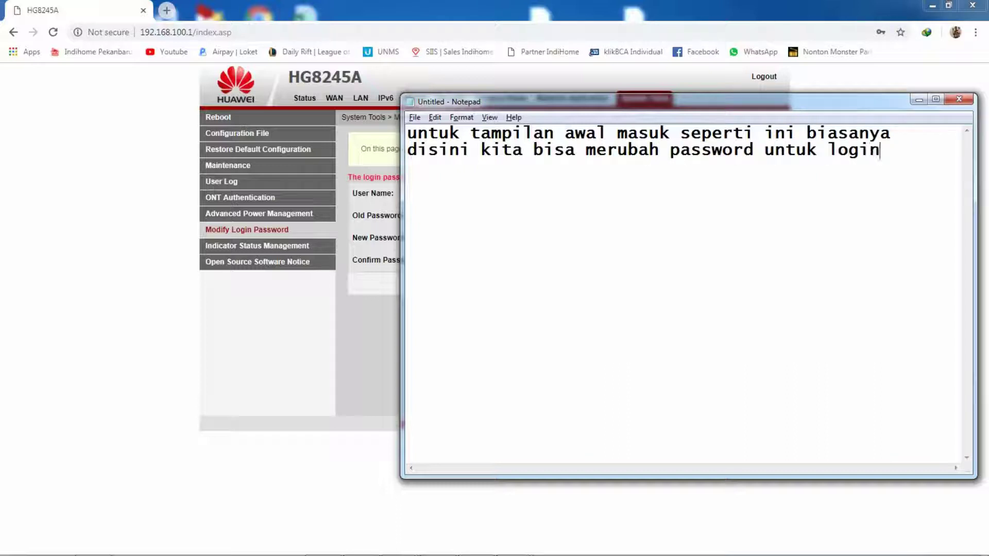
text(akan tetap)
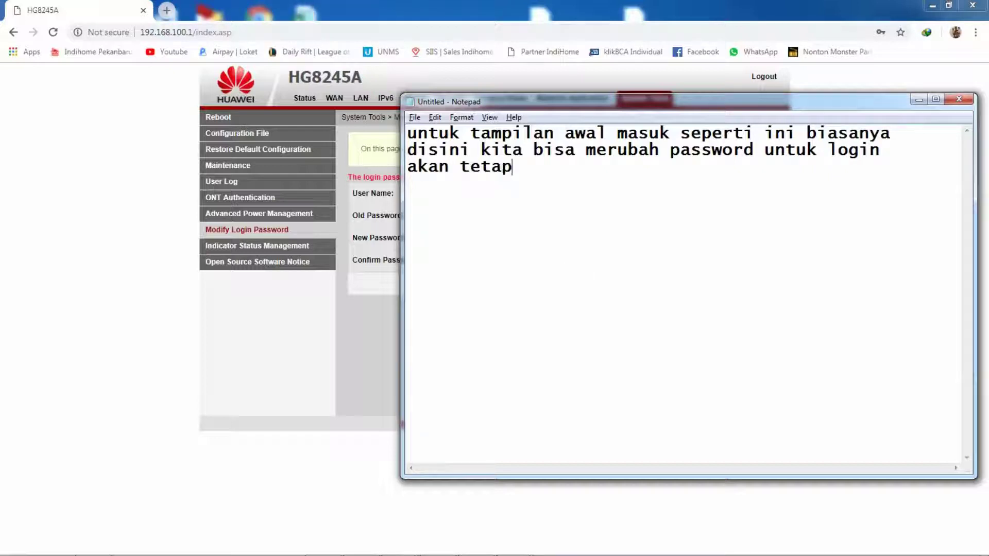
text(i saran saya b)
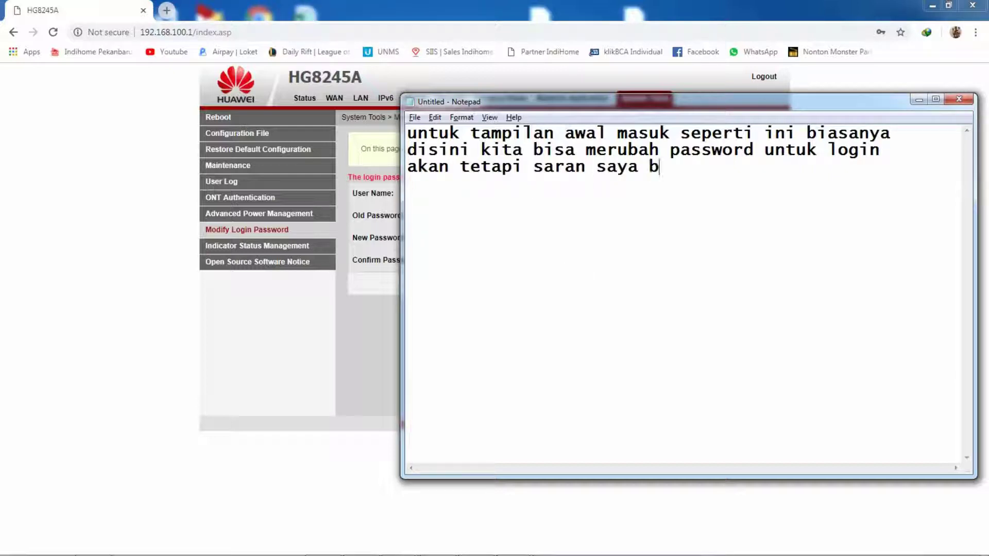
text(iarkan saja)
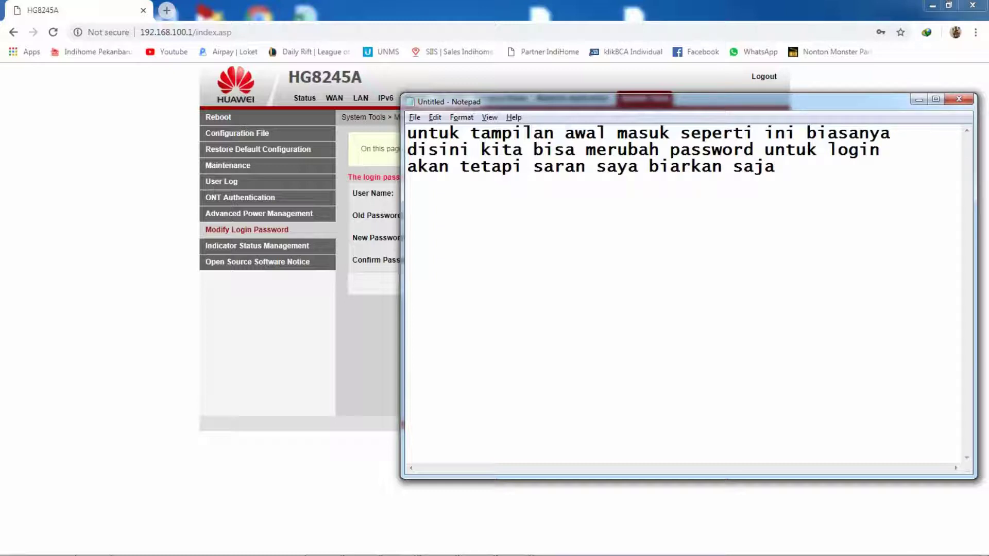
key(Return)
key(Return)
text(lanjut ke)
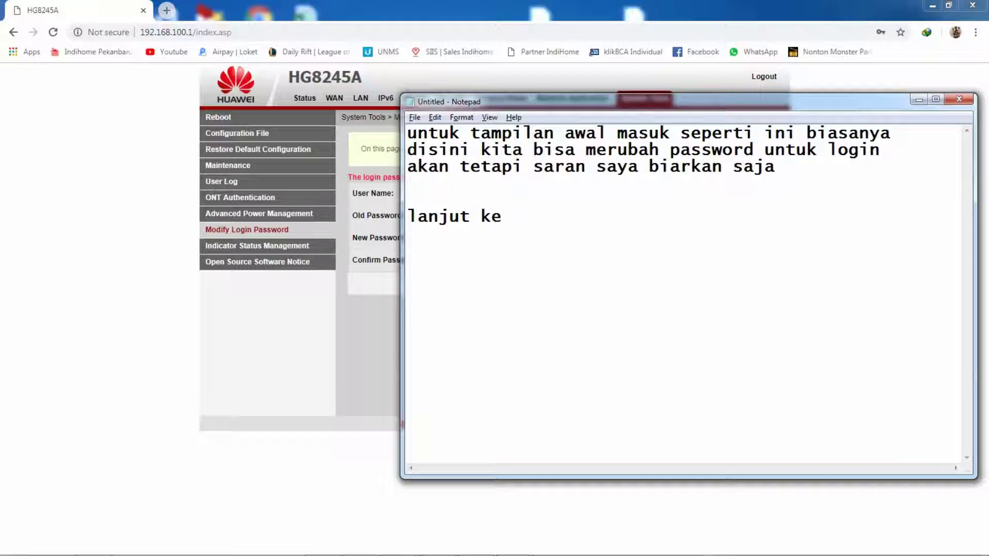
text( proses penggan)
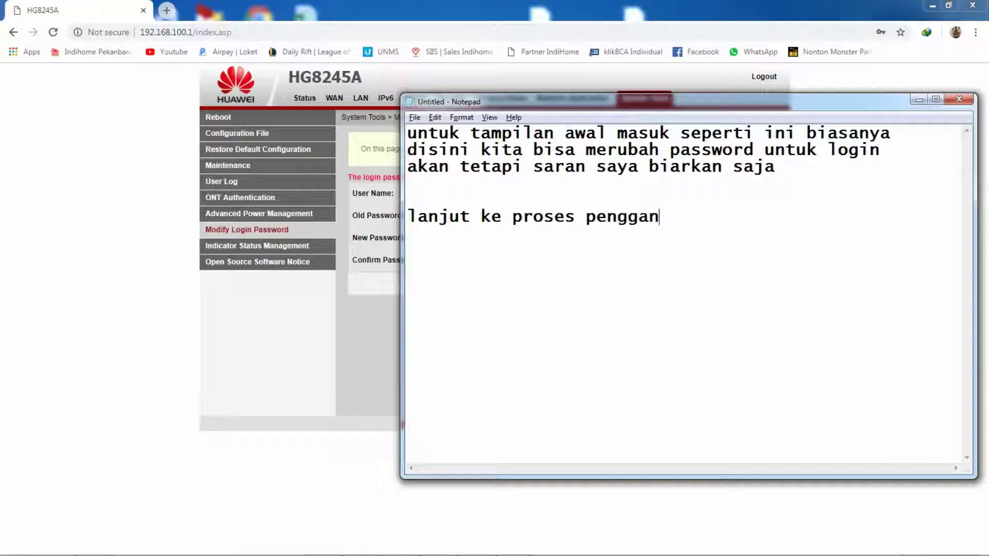
text(tian ip pada )
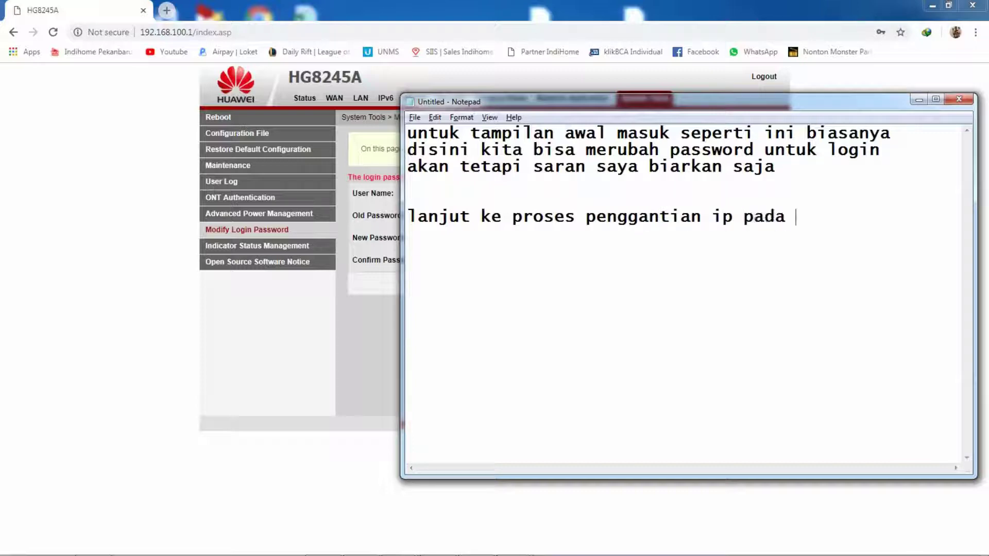
text(modem h)
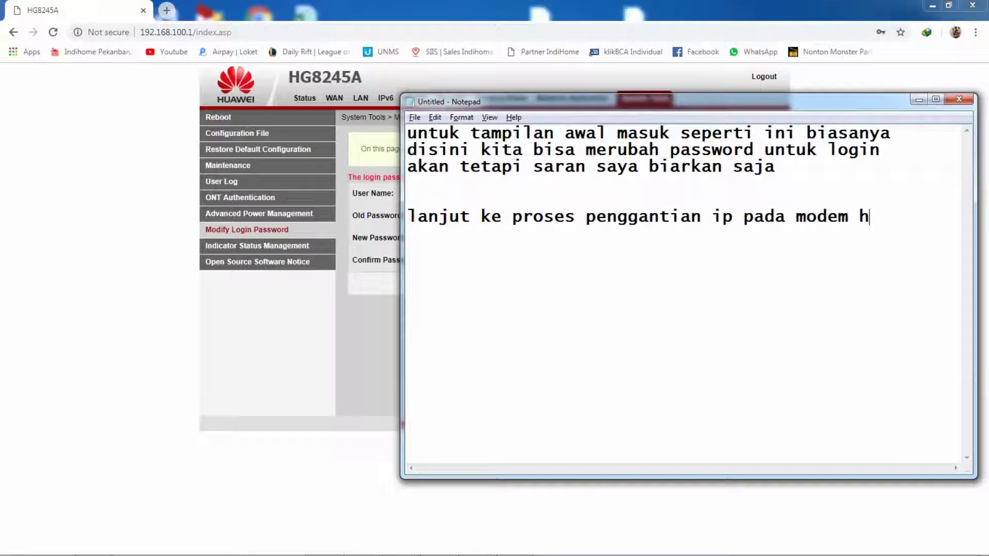
text(uawei indihome)
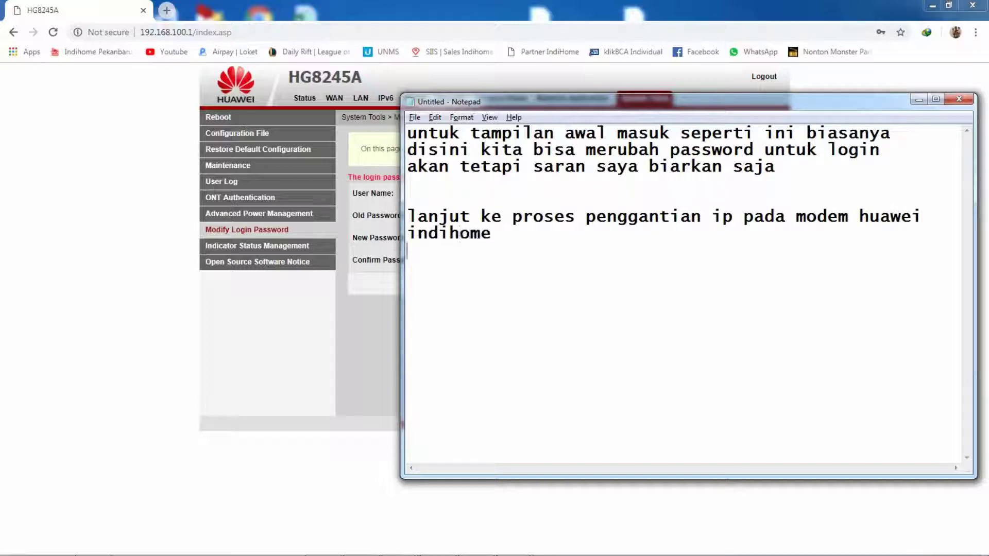
Step: Add a note that the IP is changed from the LAN menu tab
click(276, 363)
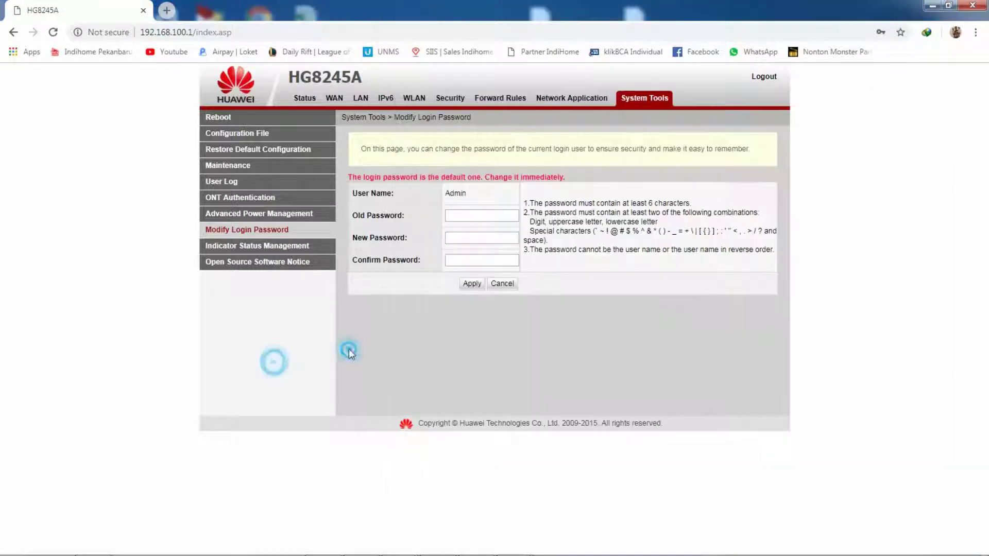
key(alt+Tab)
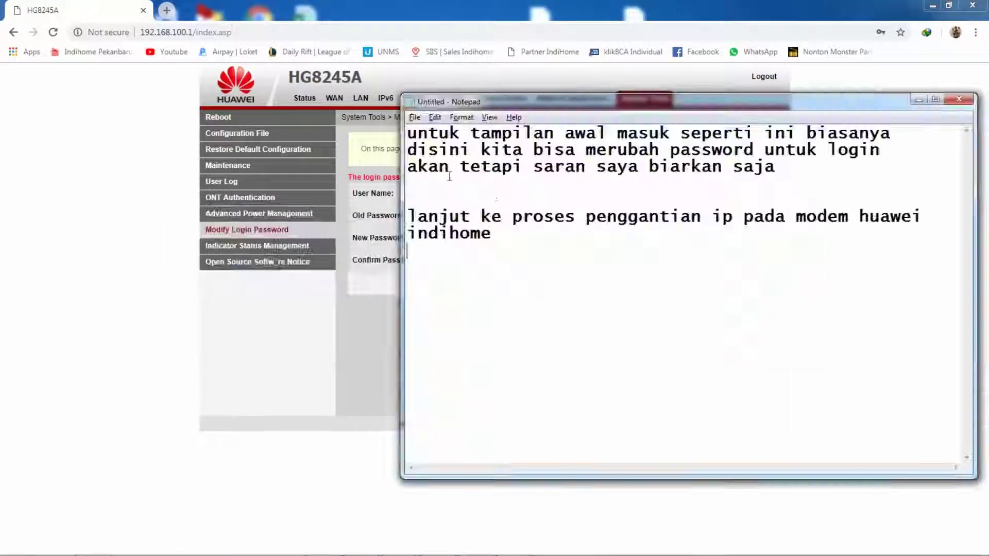
key(Return)
text(untuk mer)
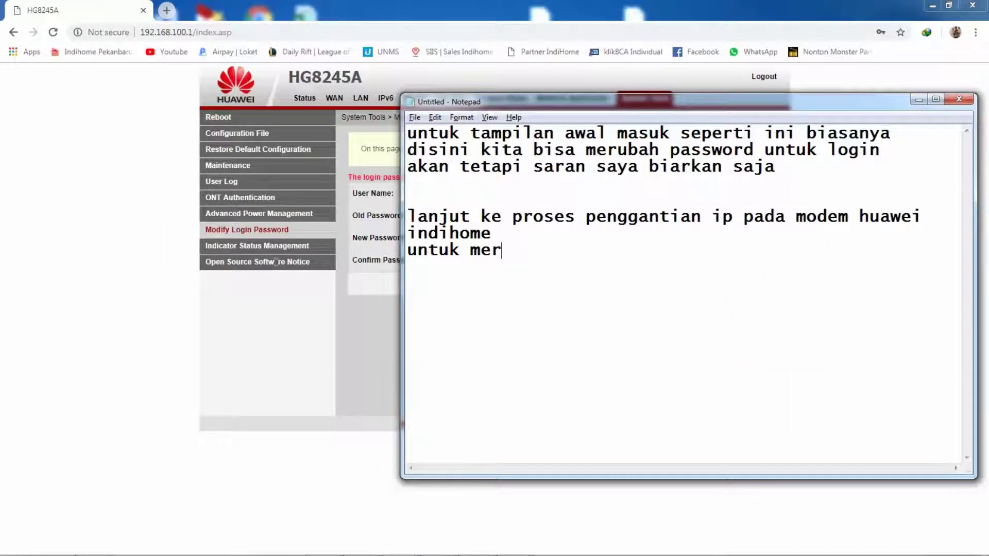
text(ubah ip nya kita )
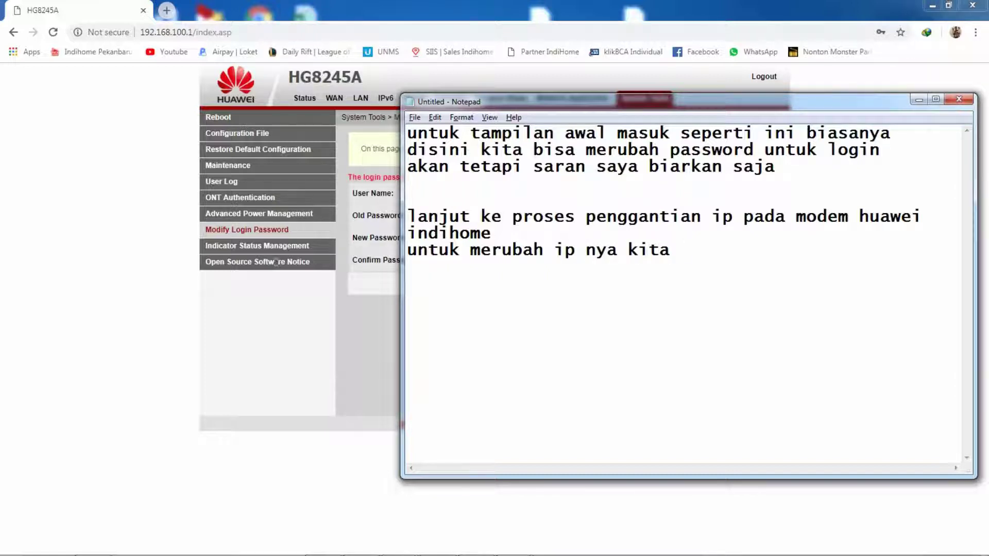
text(pili)
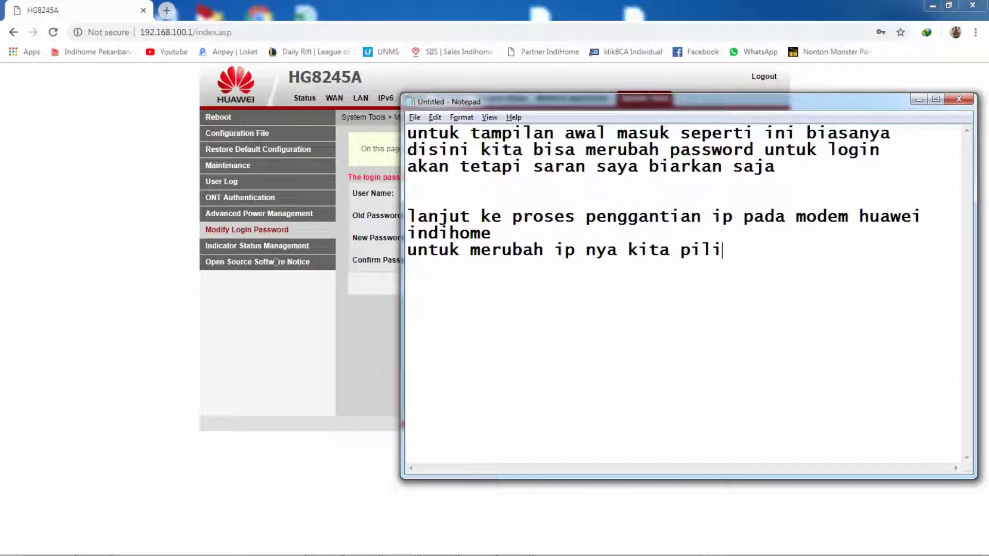
text(h me)
text(ab menu )
text(LAN)
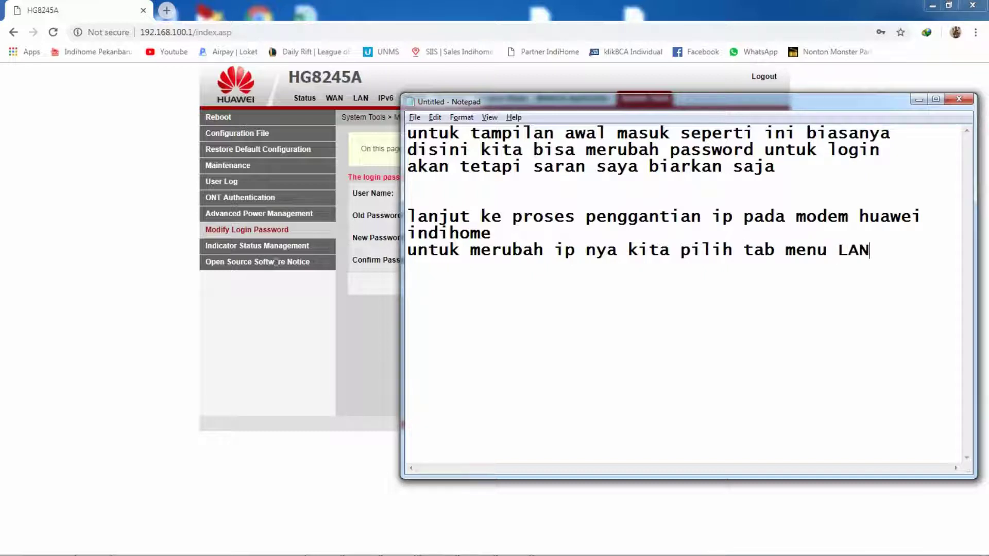
key(Return)
Step: Show the router's LAN Host Configuration page with IP 192.168.100.1, then return to Notepad
click(132, 159)
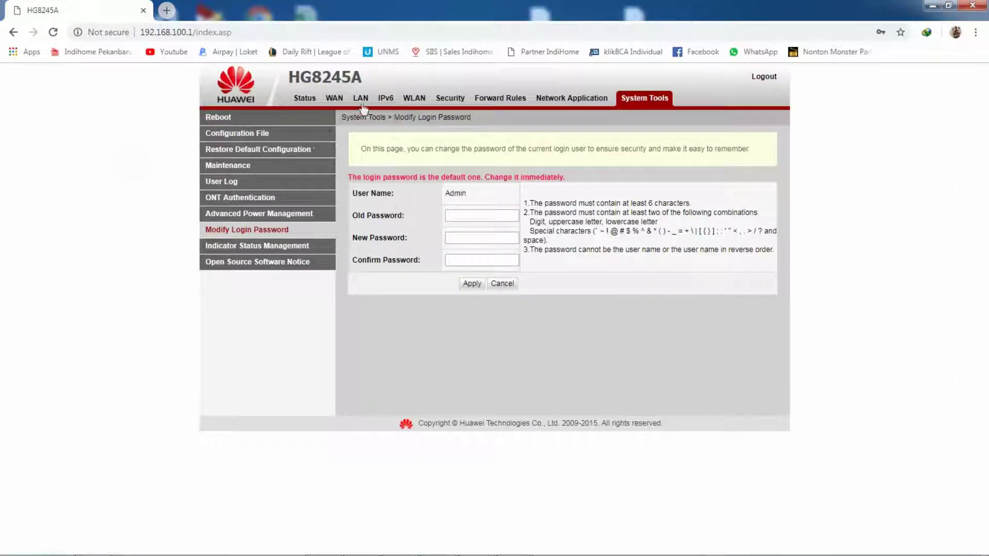
click(359, 102)
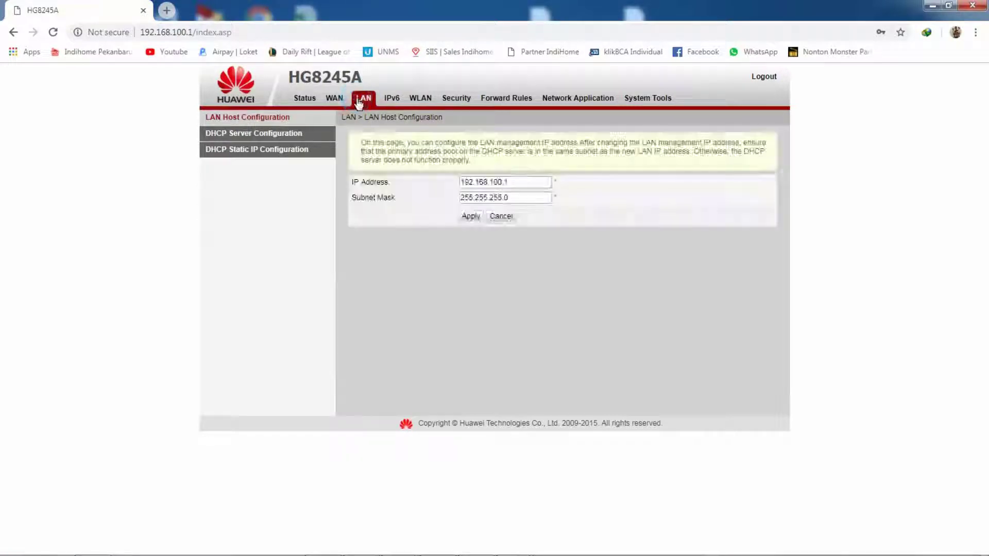
key(alt+Tab)
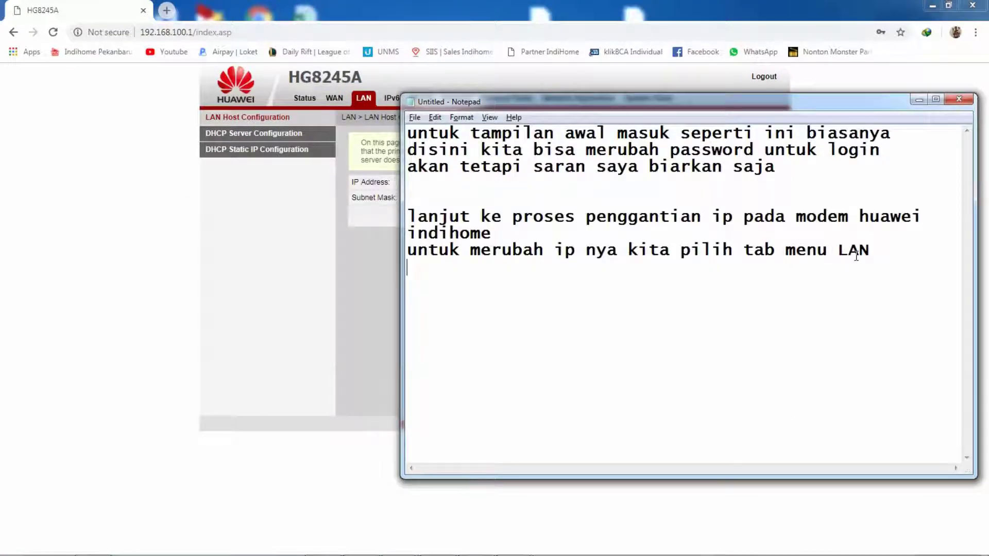
Step: Write that the IP can be changed directly to whatever address we want
text(disini kita bisa lan)
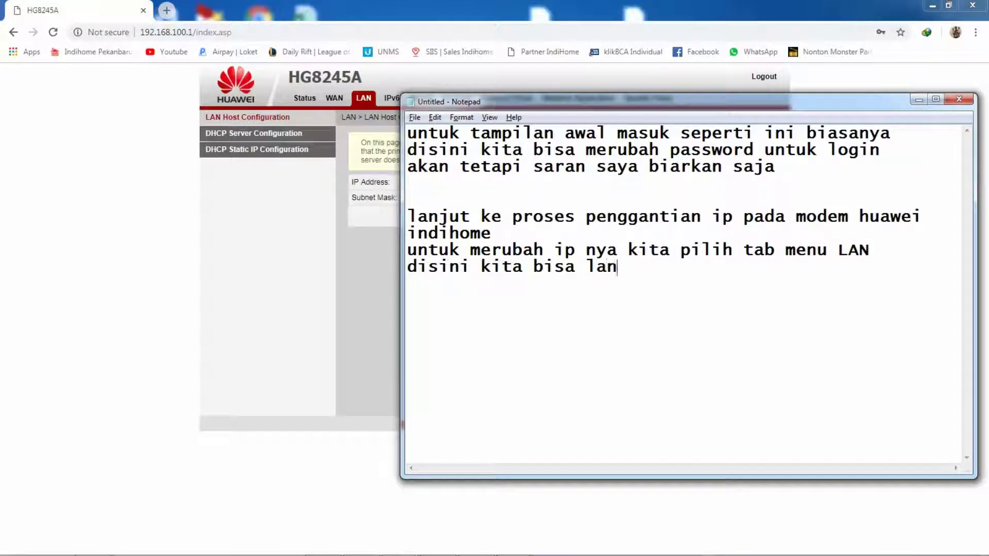
text(gsung merub)
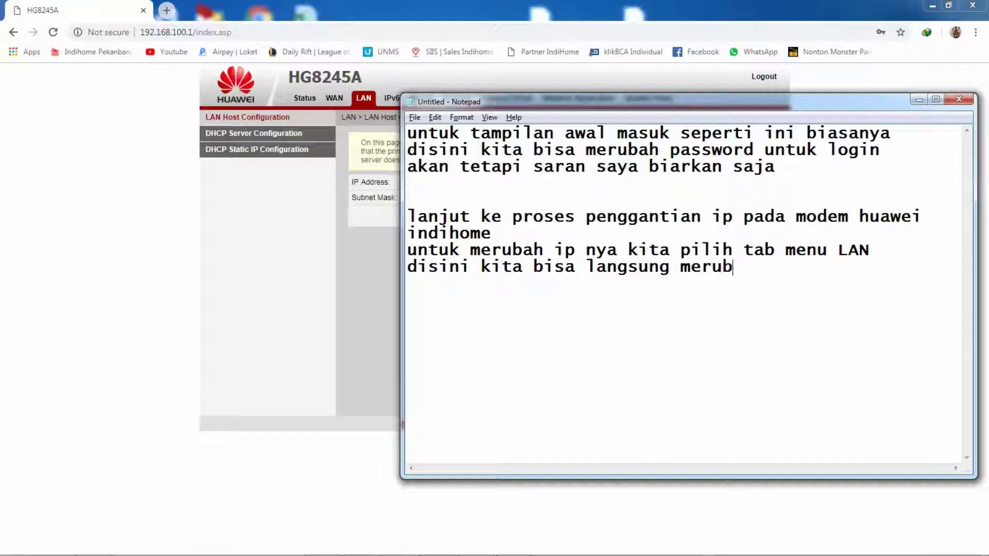
text(ah sesuai)
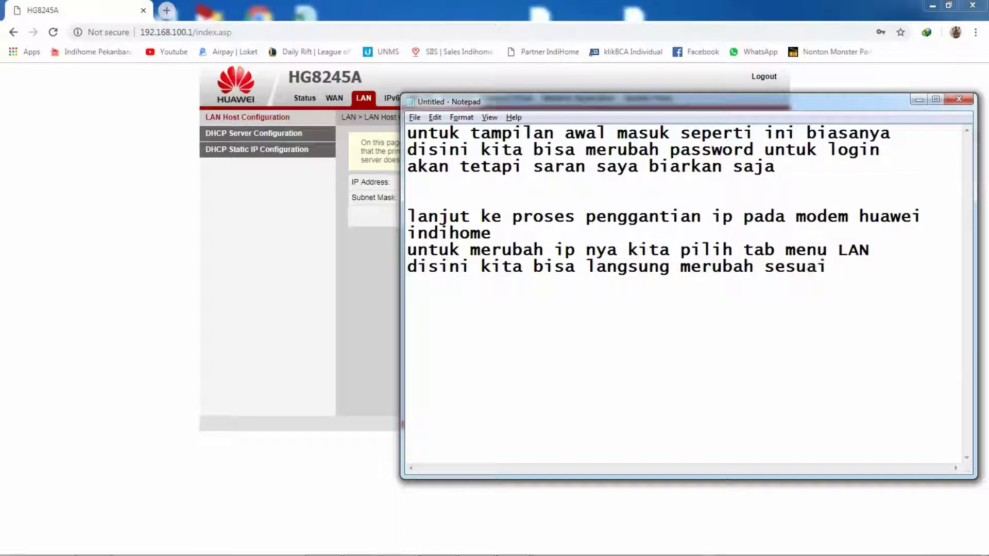
text( dengh)
key(BackSpace)
text(an apa )
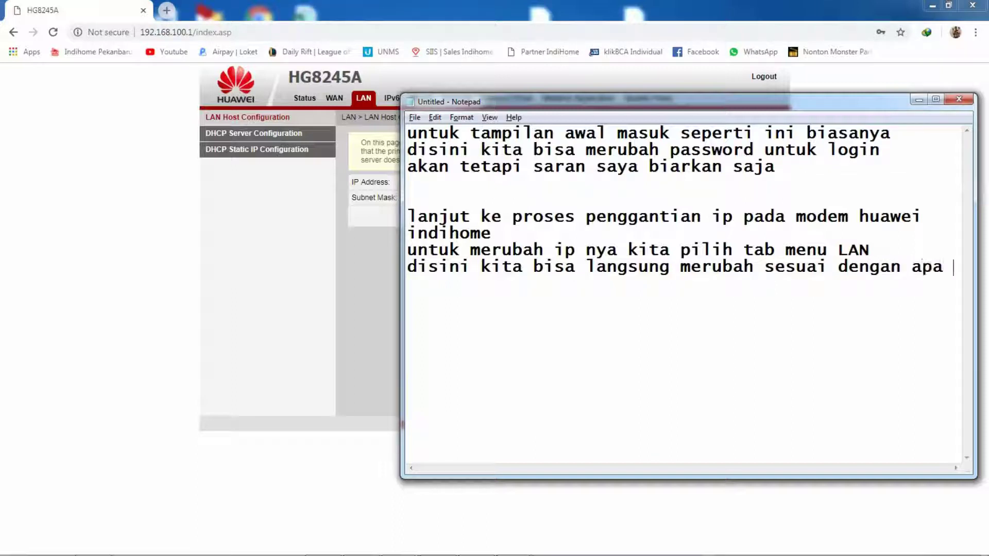
text(ya)
key(BackSpace)
key(BackSpace)
key(BackSpace)
key(BackSpace)
key(BackSpace)
key(BackSpace)
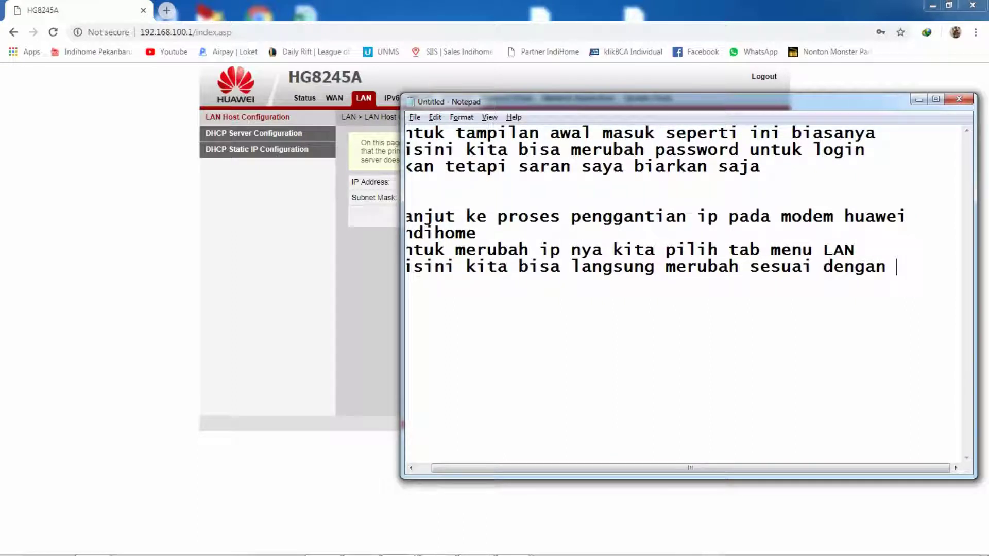
key(Return)
text(ip yuang)
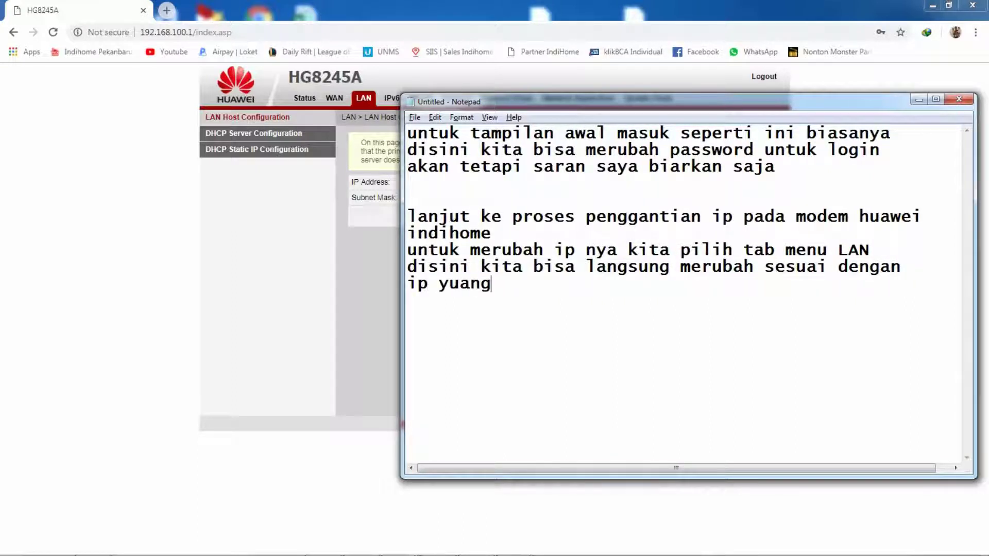
key(BackSpace)
key(BackSpace)
key(BackSpace)
key(BackSpace)
text(angh)
key(BackSpace)
text(kita inginkan)
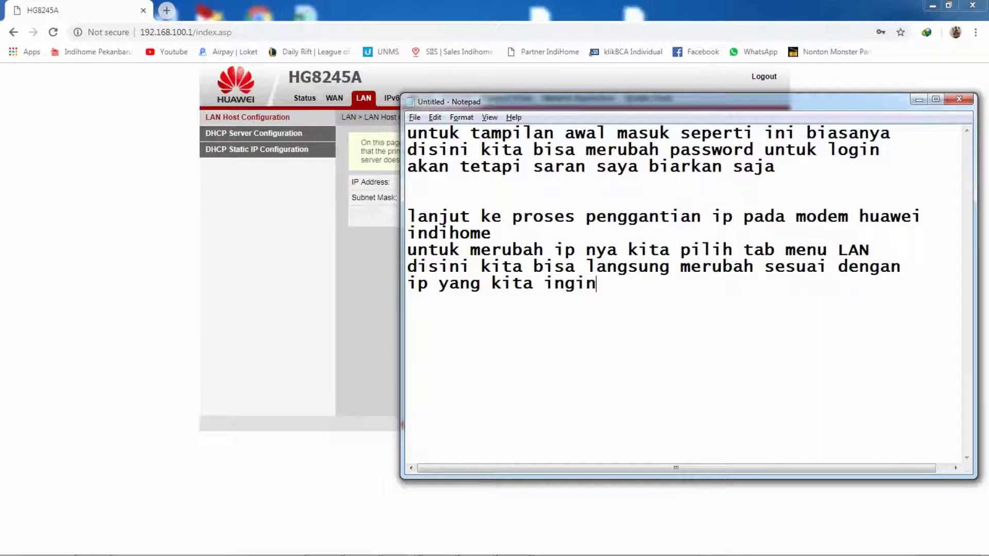
Step: List example addresses 192.168.12.254 and 192.168.10.1, noting the modem will become 192.168.12.254
key(Return)
text(misal )
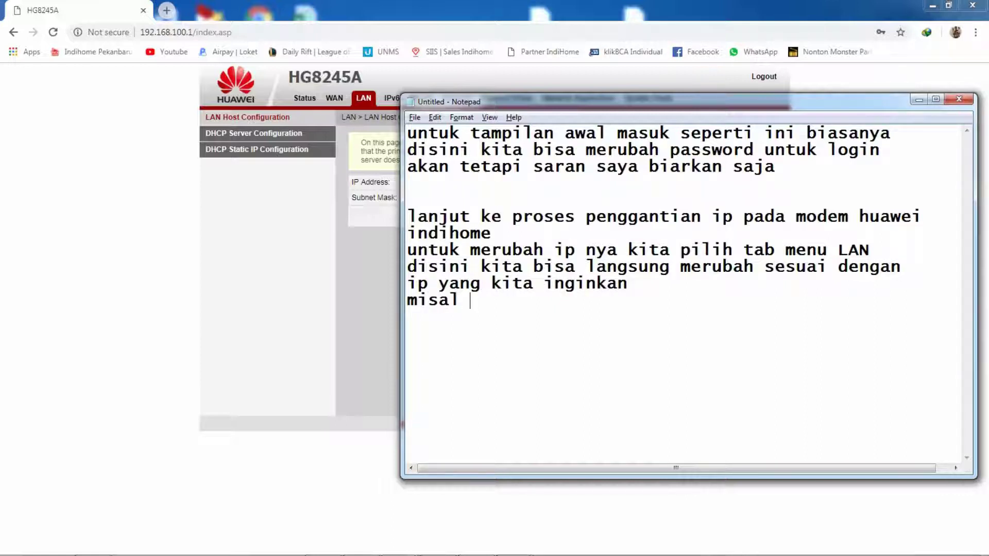
text(: 1921.168.12.)
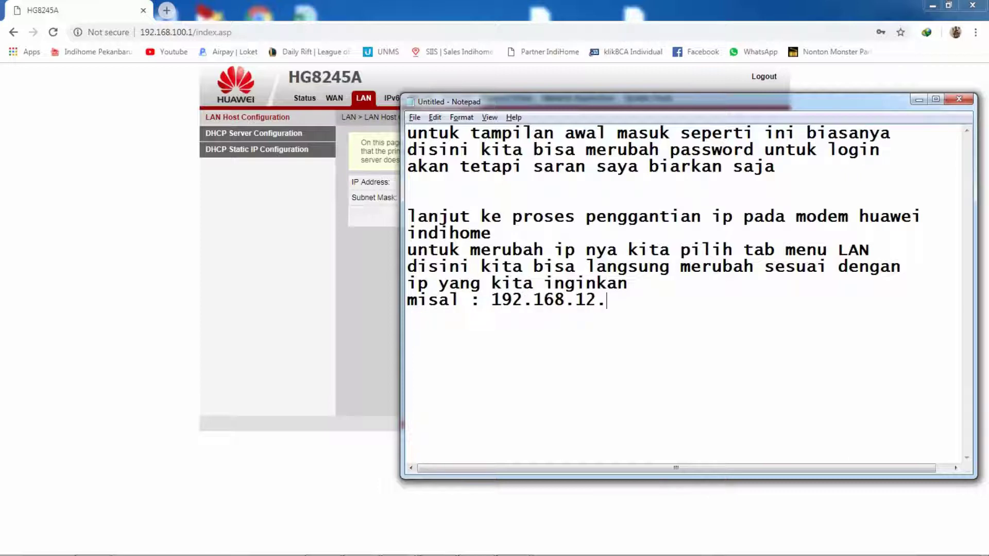
text(254)
key(Return)
text(192.168.)
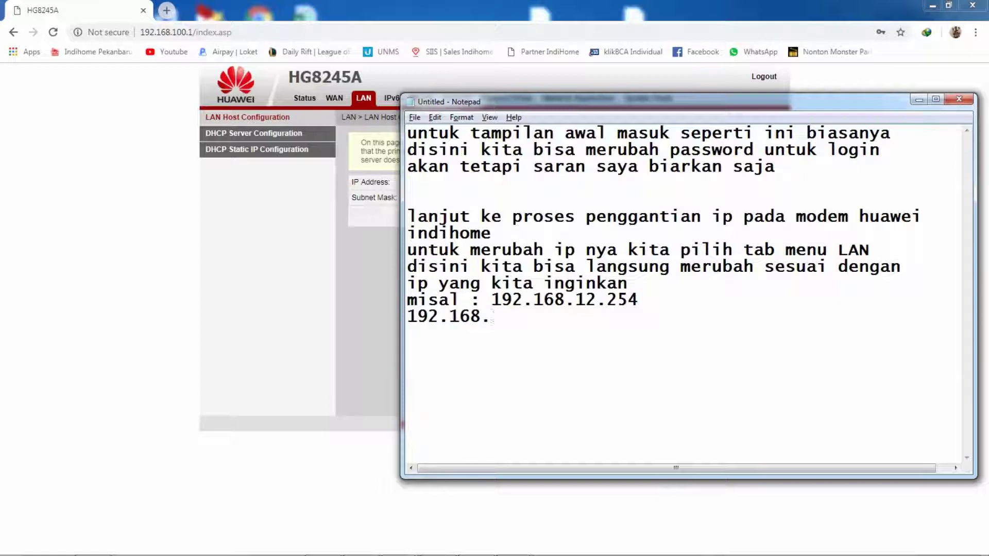
text(10.1 )
text(192.168.1.1)
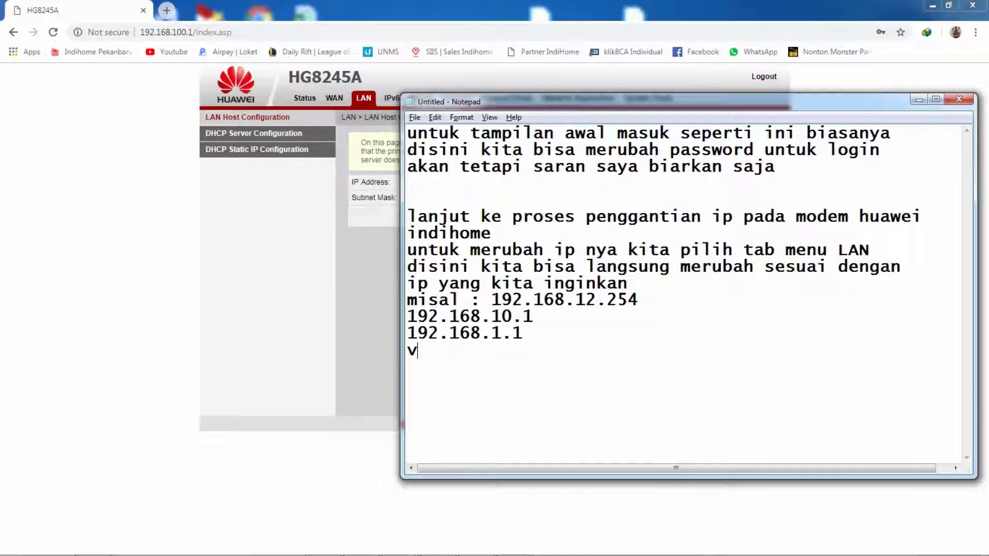
key(BackSpace)
text(bebas)
key(Return)
text(sa)
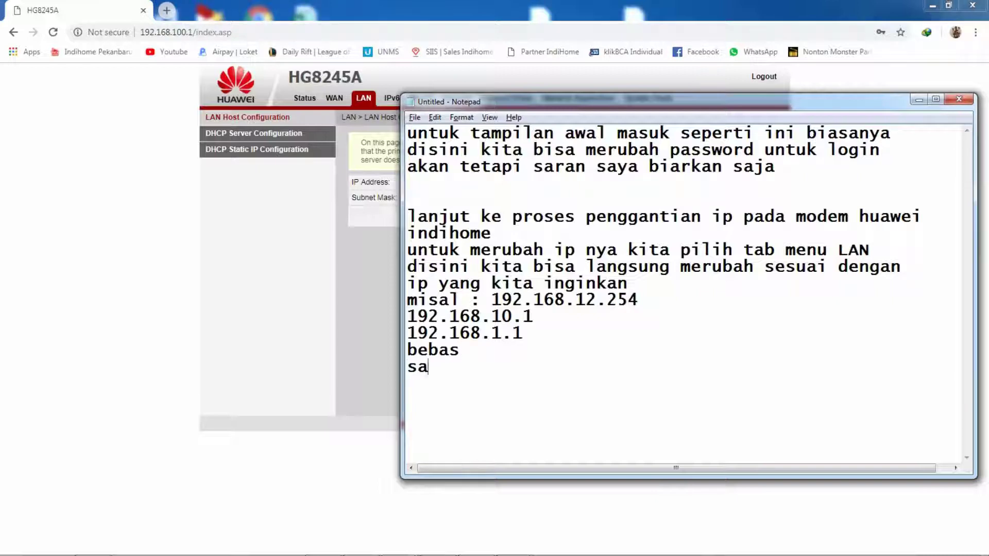
text(at ini saya )
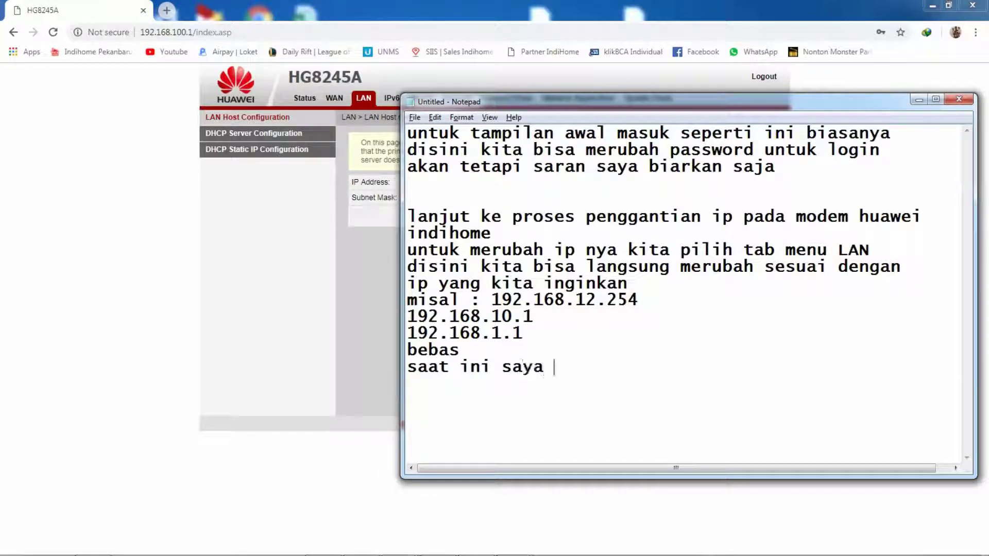
text(akan merubah )
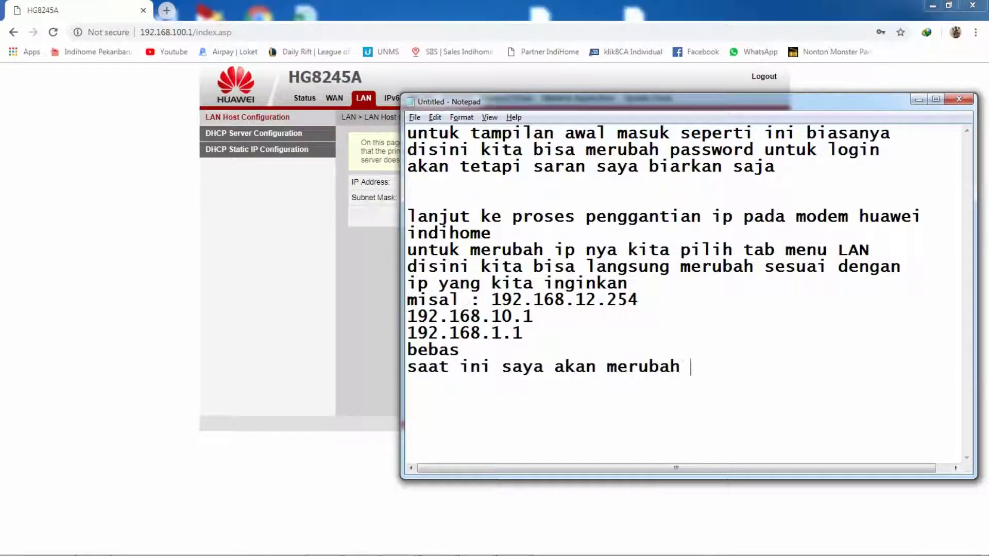
text(menjadi )
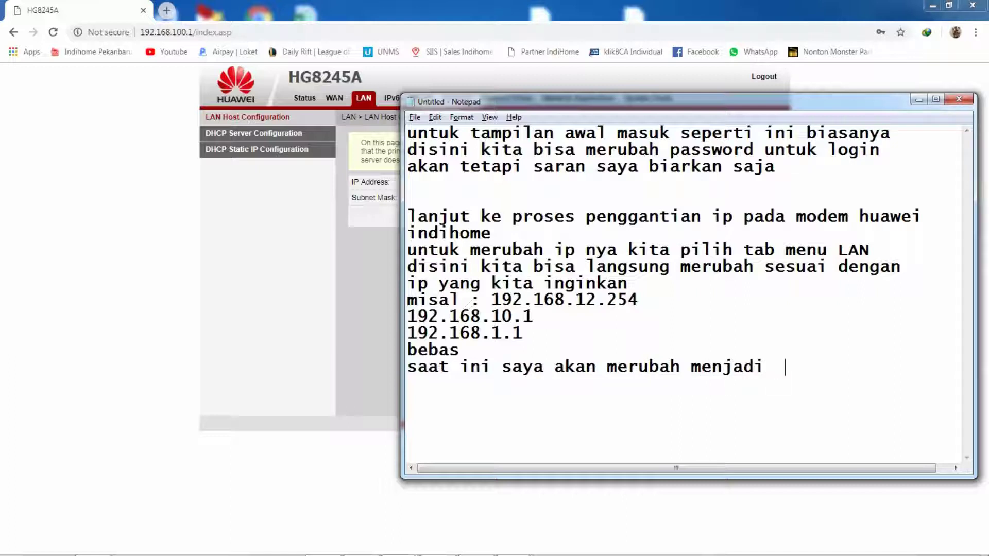
text( 192.168.12.254)
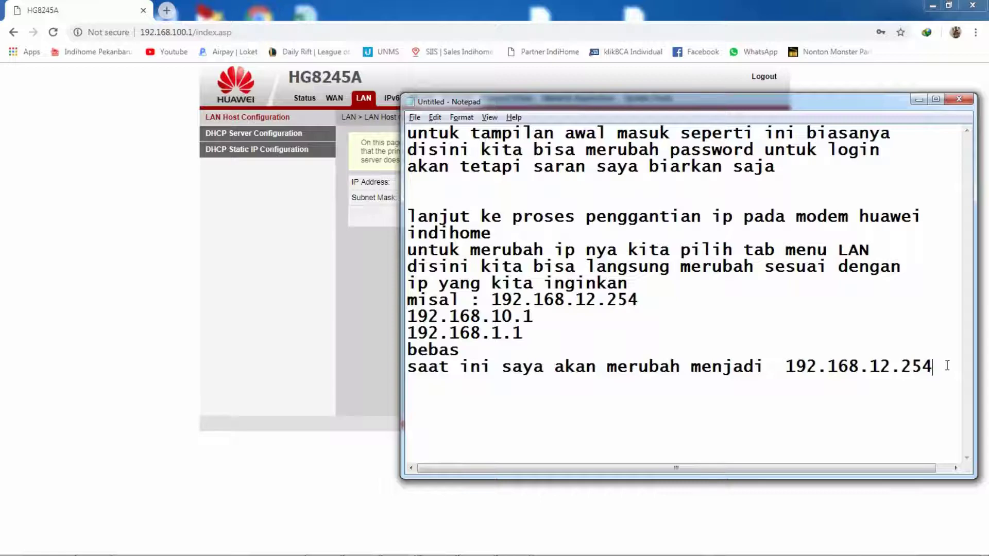
Step: Paste 192.168.12.254 from the notes into the router's LAN IP Address field and apply it
drag(947, 366, 788, 366)
key(ctrl+c)
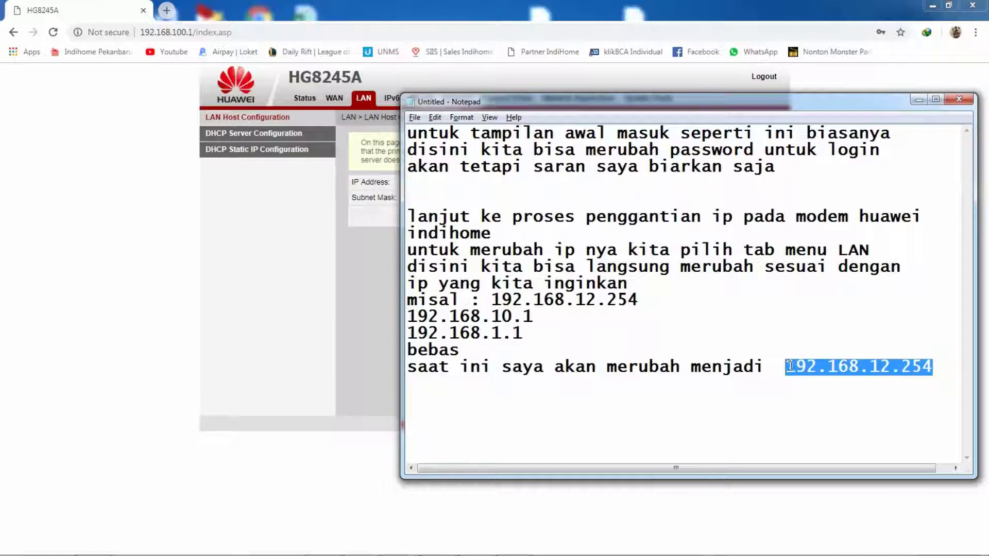
click(333, 300)
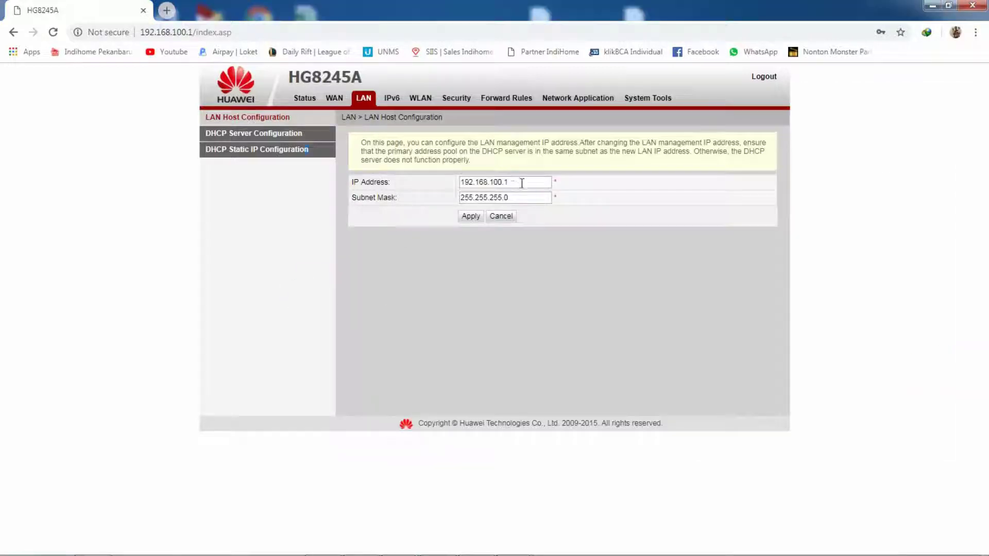
drag(515, 182, 375, 195)
key(ctrl+v)
click(475, 217)
mouse_move(320, 554)
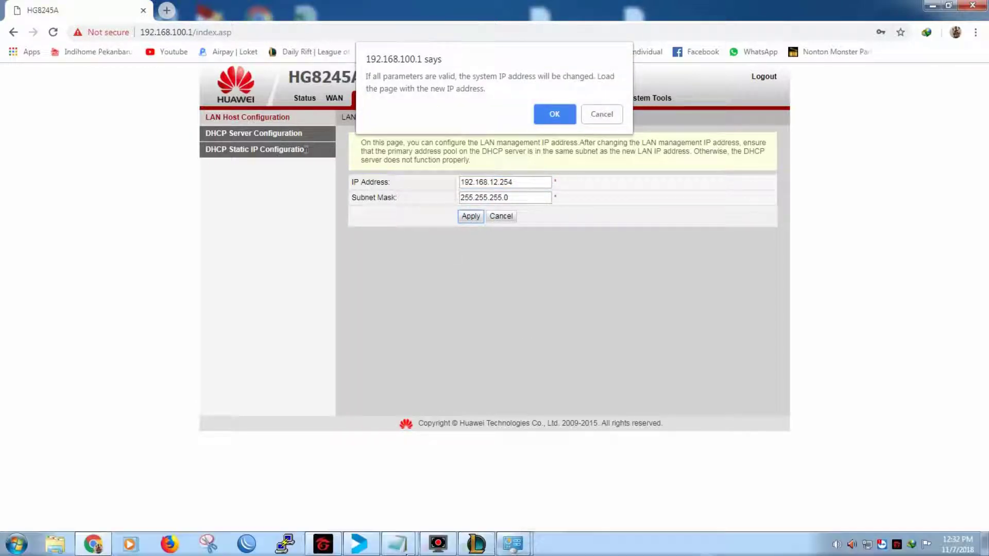
key(alt+Tab)
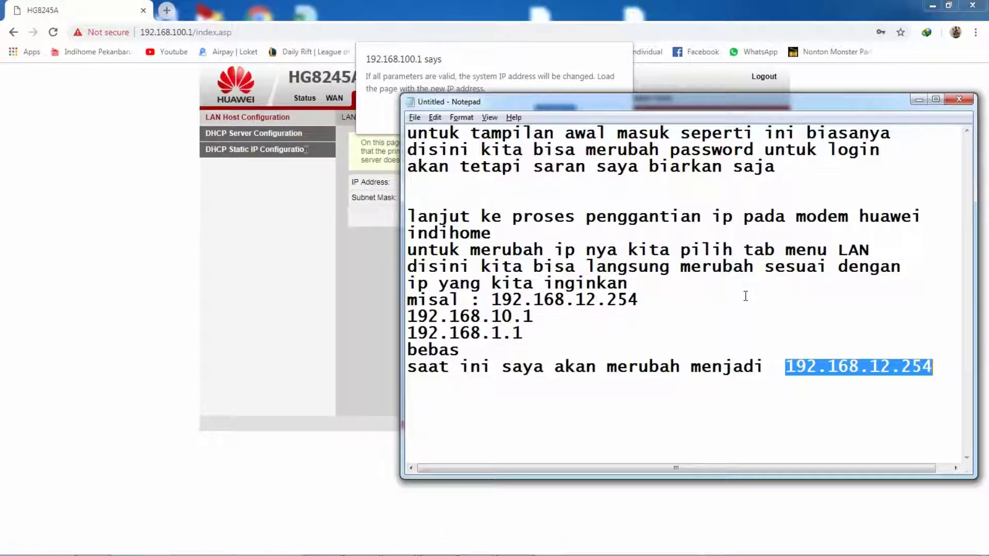
Step: Start a note below 192.168.12.254 about entering the IP in the IP field
click(932, 366)
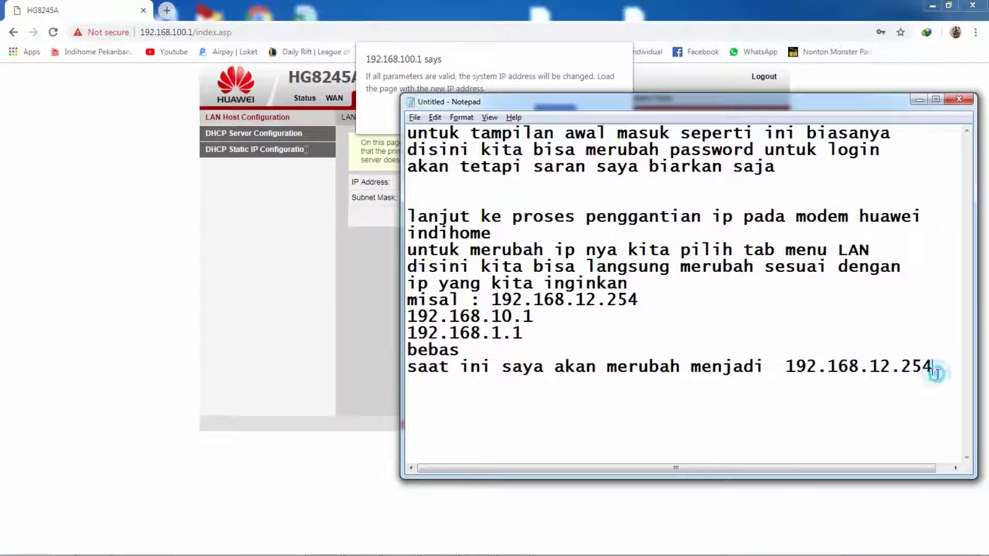
key(Return)
text(setelah )
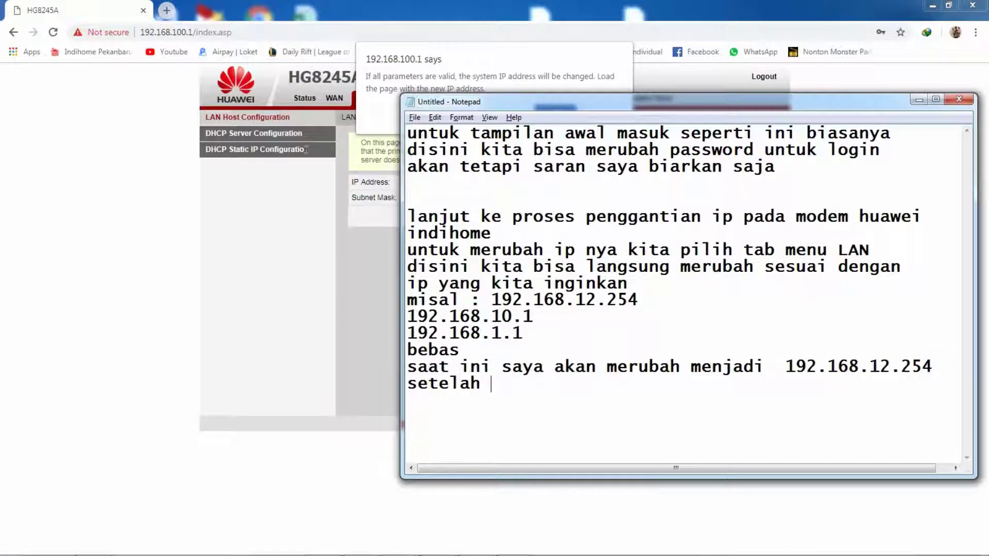
text(kita masukan i)
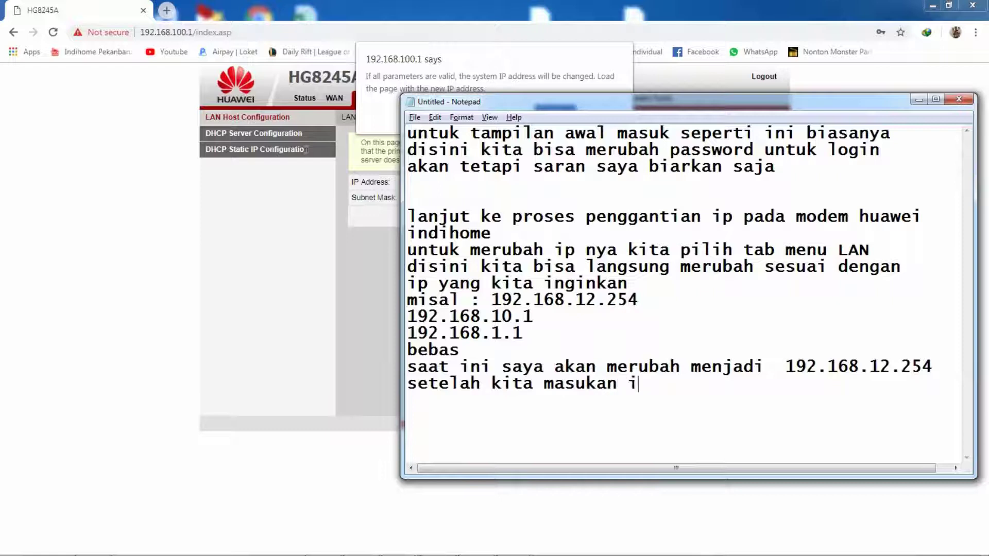
text(p pada kolo)
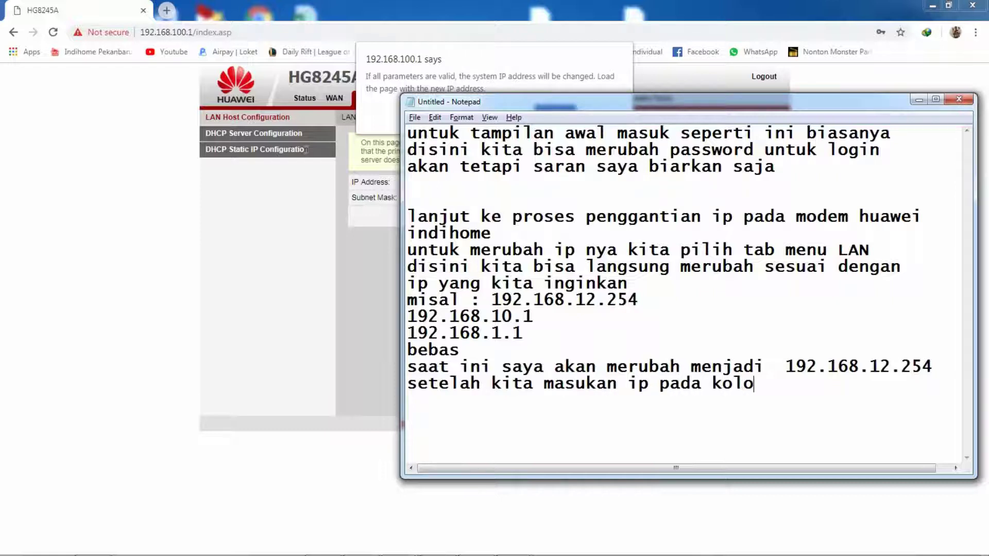
text(m ip)
key(alt+Tab)
click(525, 186)
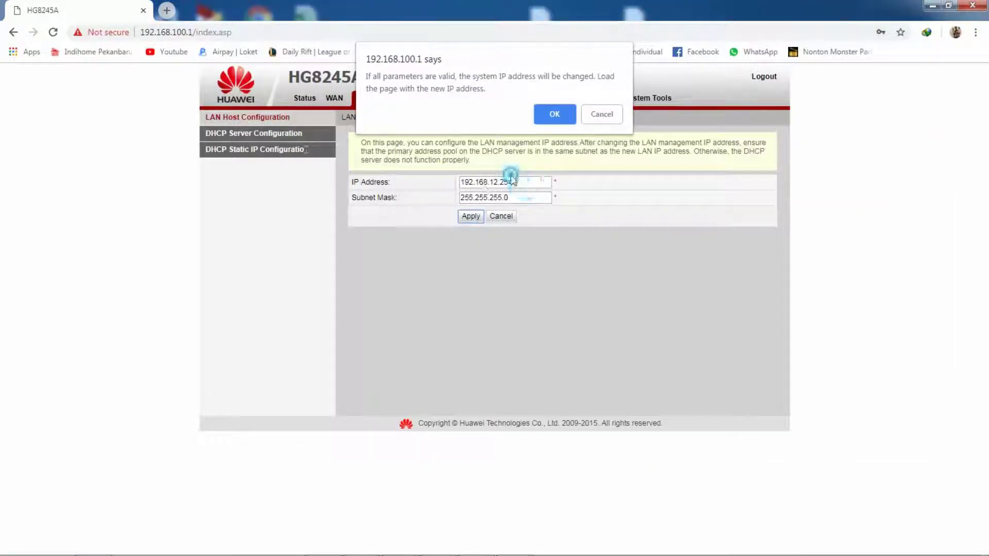
key(alt+Tab)
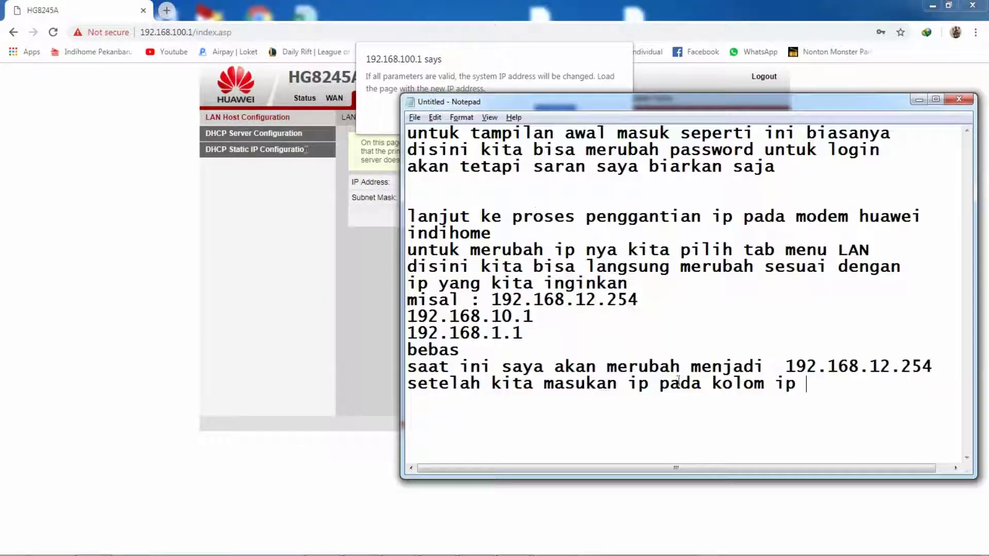
Step: Explain that Apply prompts a confirmation and the page reopens at the newly entered IP
text(kita bisa )
text(langsung)
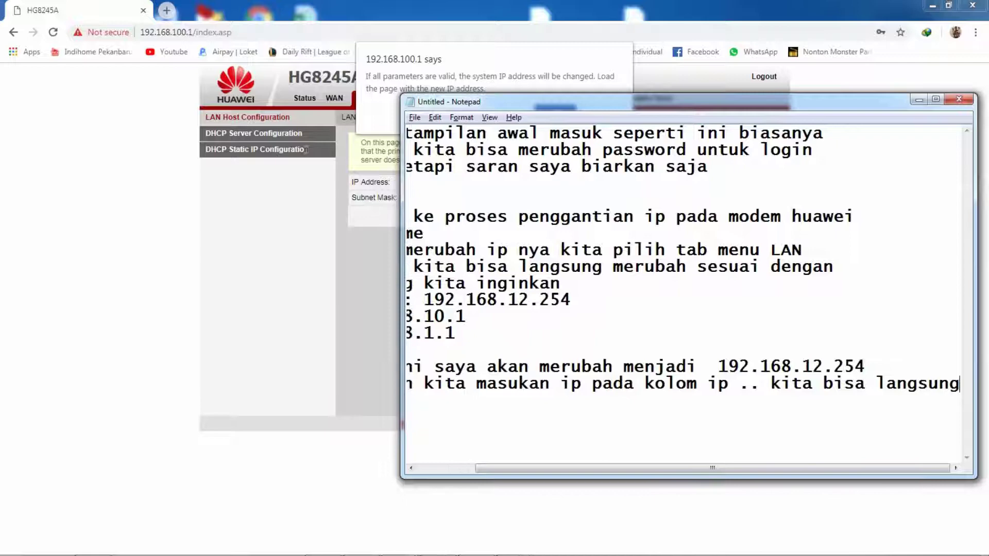
key(Return)
text(ap)
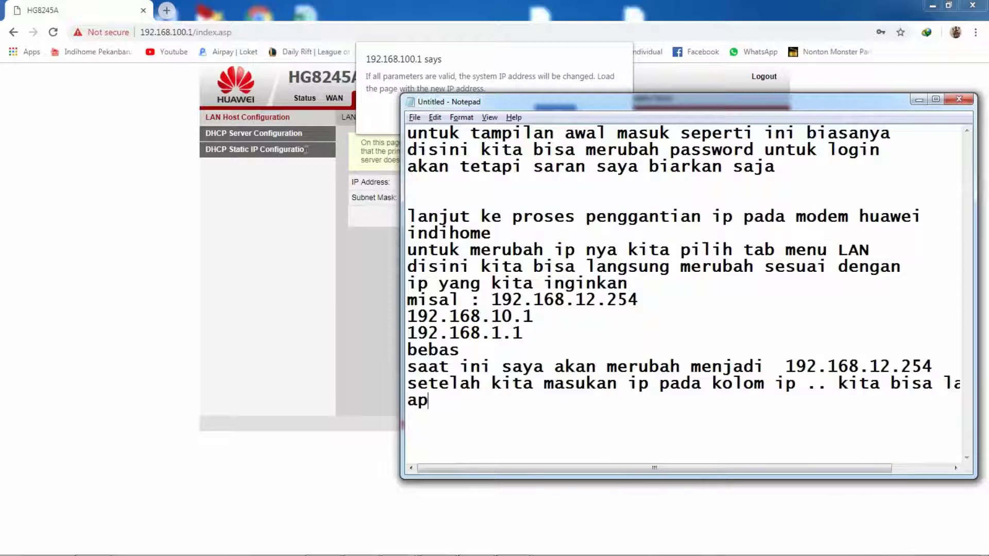
text(plu.. dan akan a)
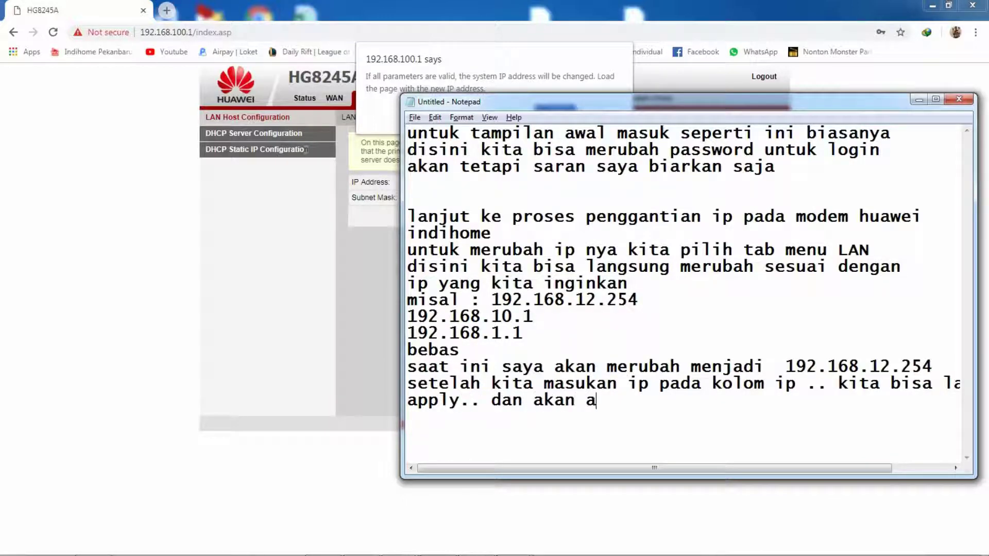
text(da notifikasi)
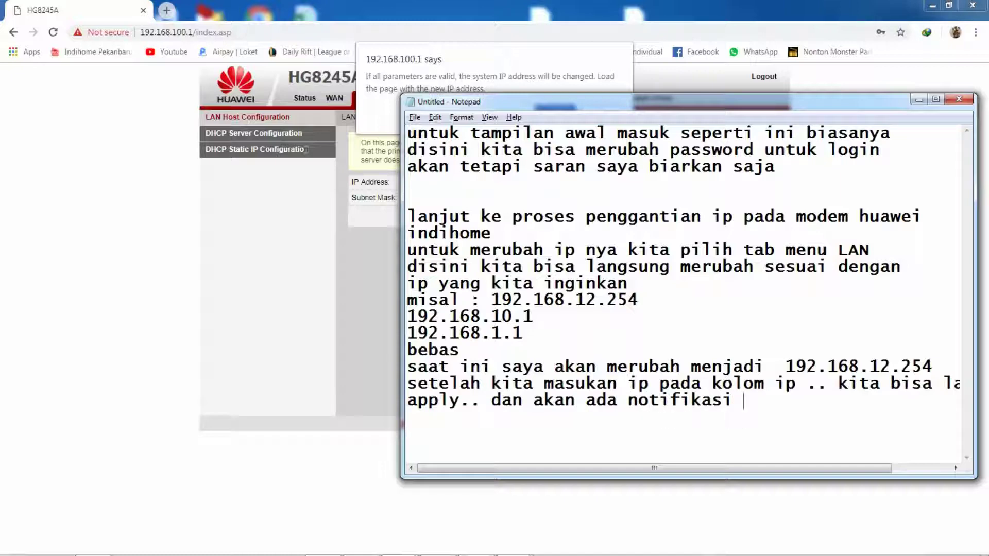
text( untuk men)
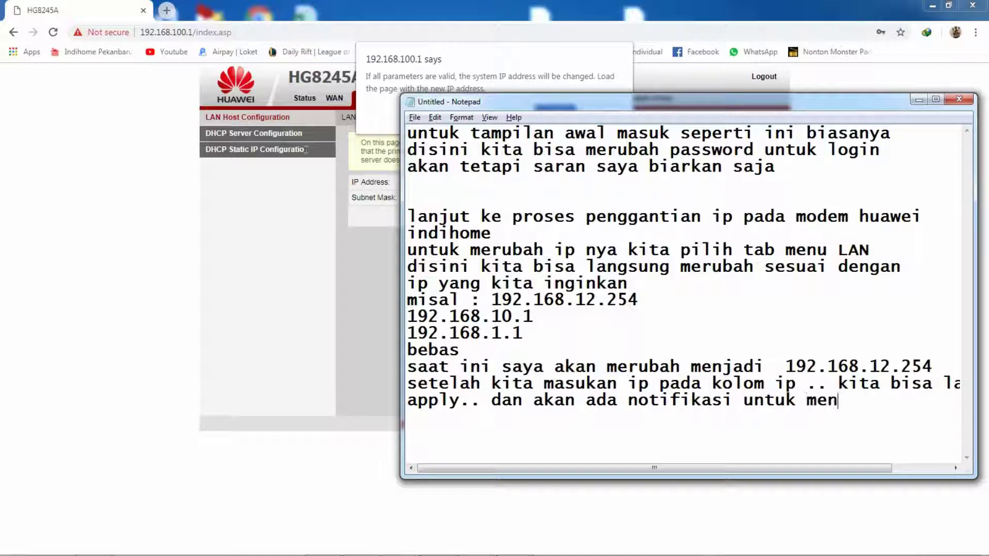
text(anyakan kembali)
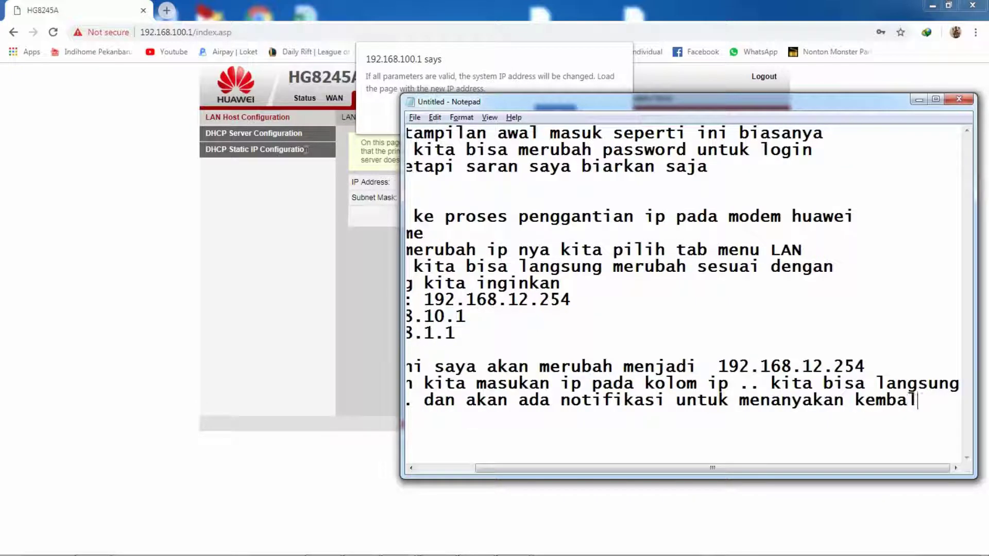
key(Return)
text(apaka)
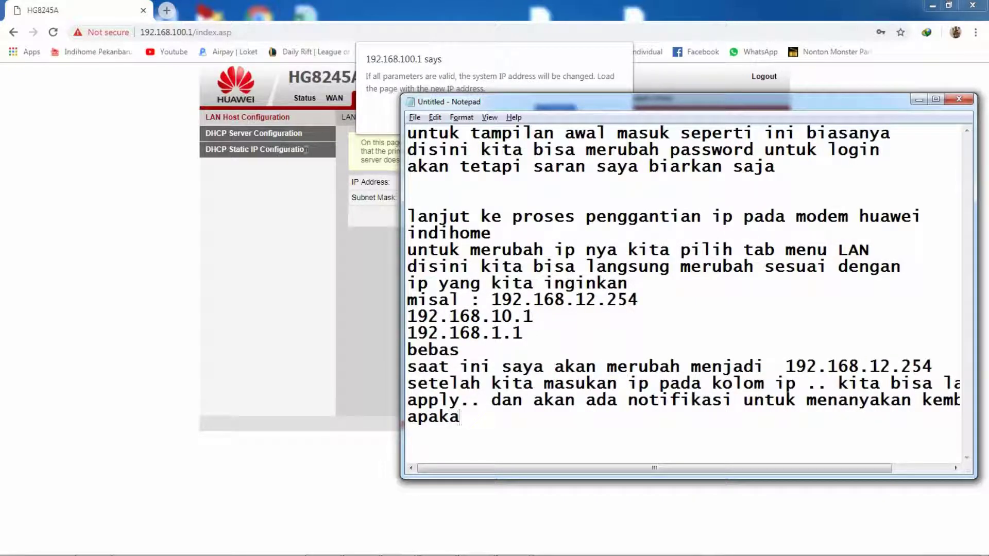
text(h anda y)
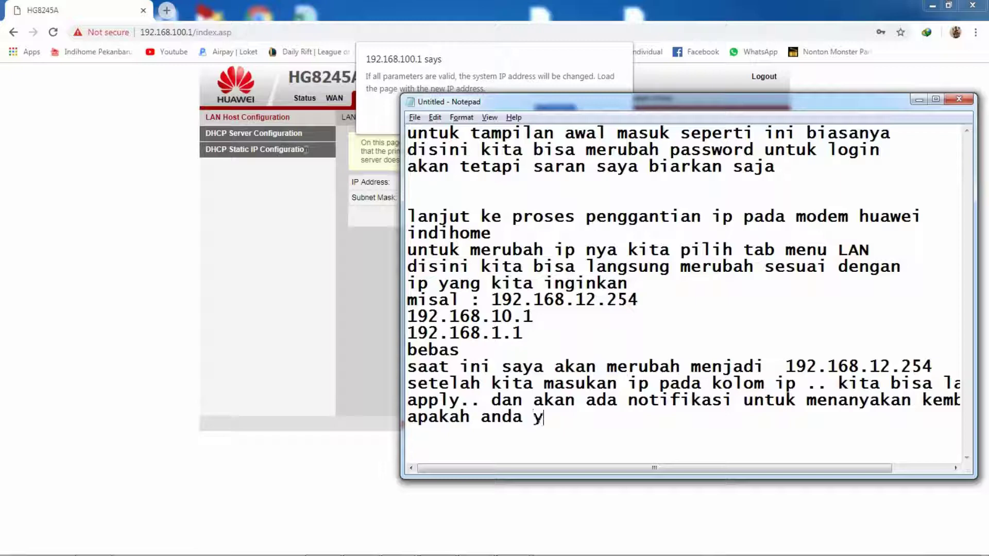
text(akin dengan kon)
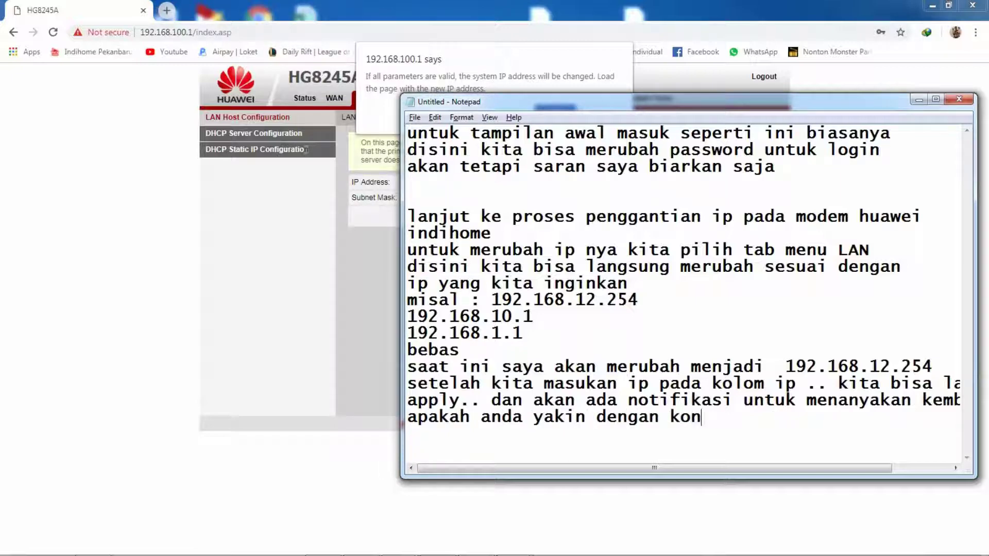
text(figut)
text(as)
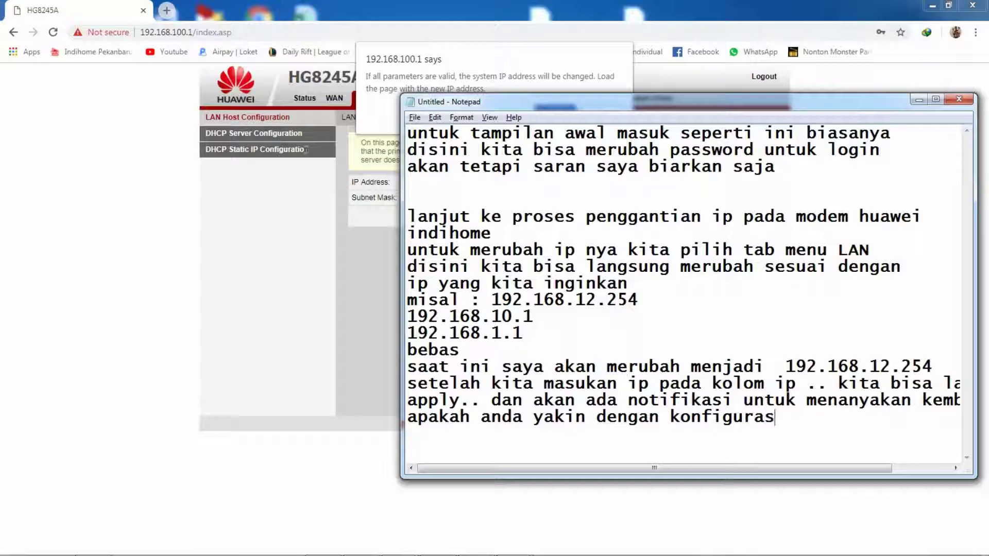
text(i ini)
text(dan akan)
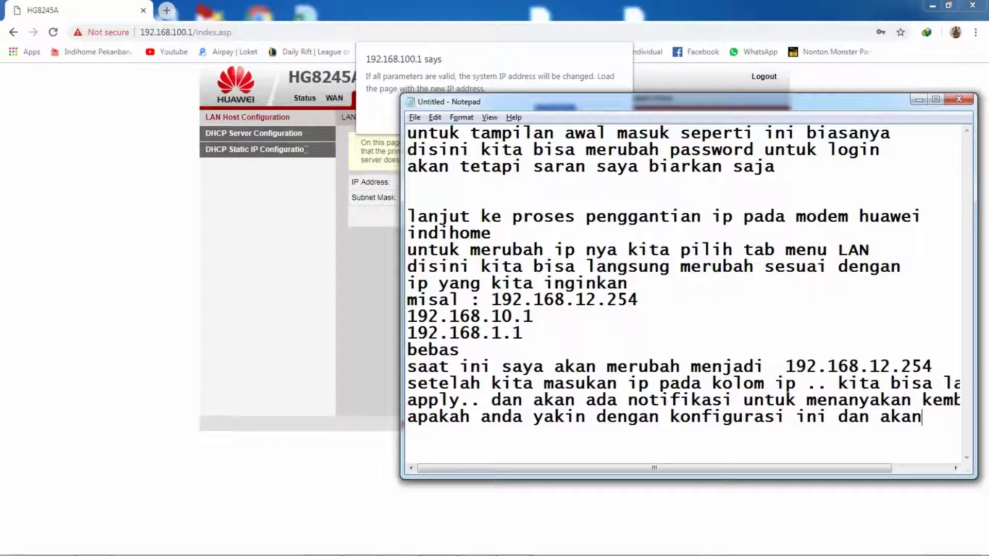
key(BackSpace)
key(BackSpace)
key(BackSpace)
text(halamanakan di)
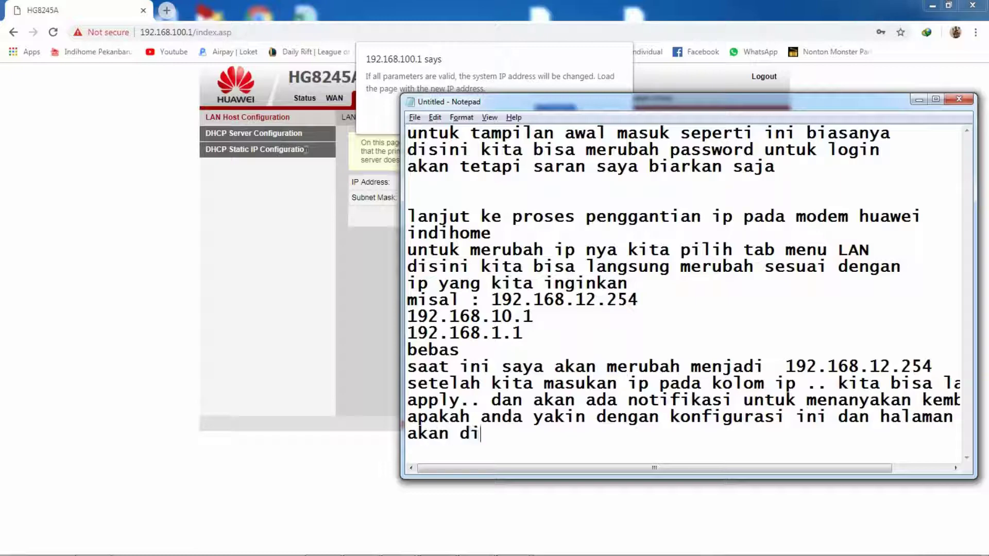
text(buka kembali )
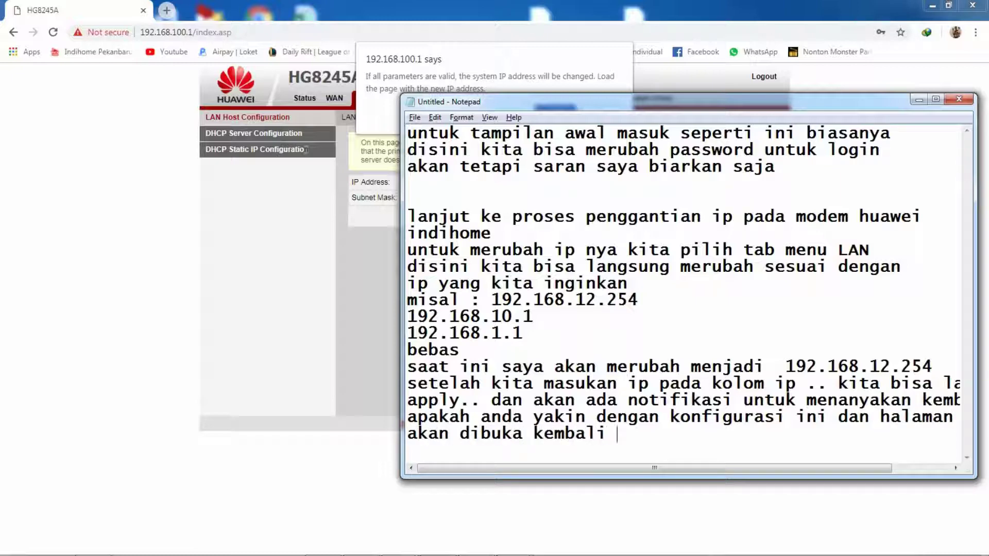
text(degngan)
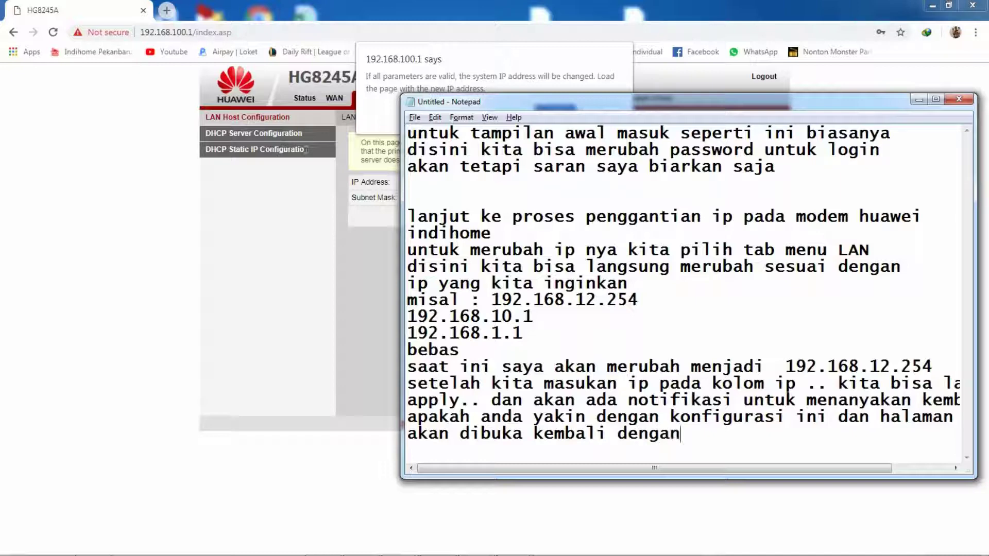
text( ip yang ki)
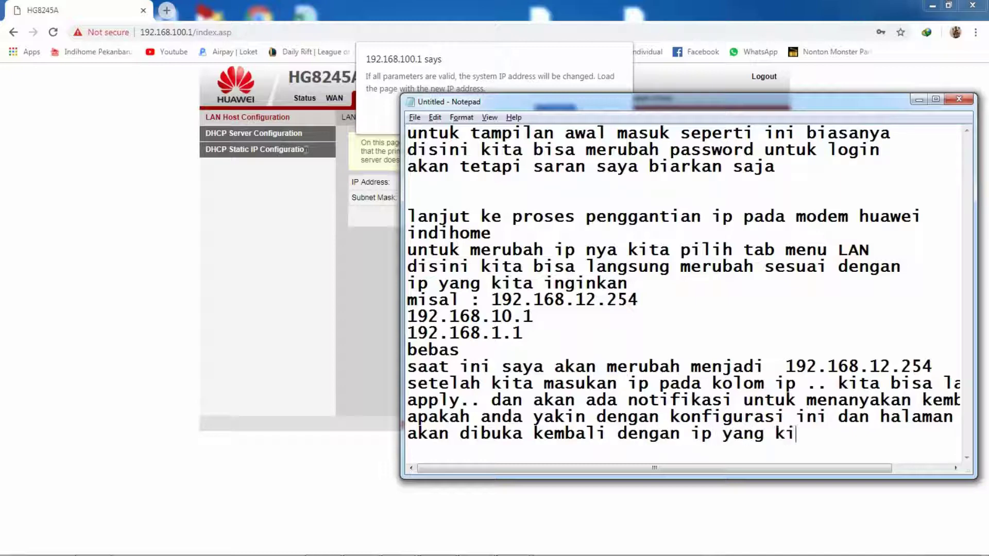
text(ta masuk)
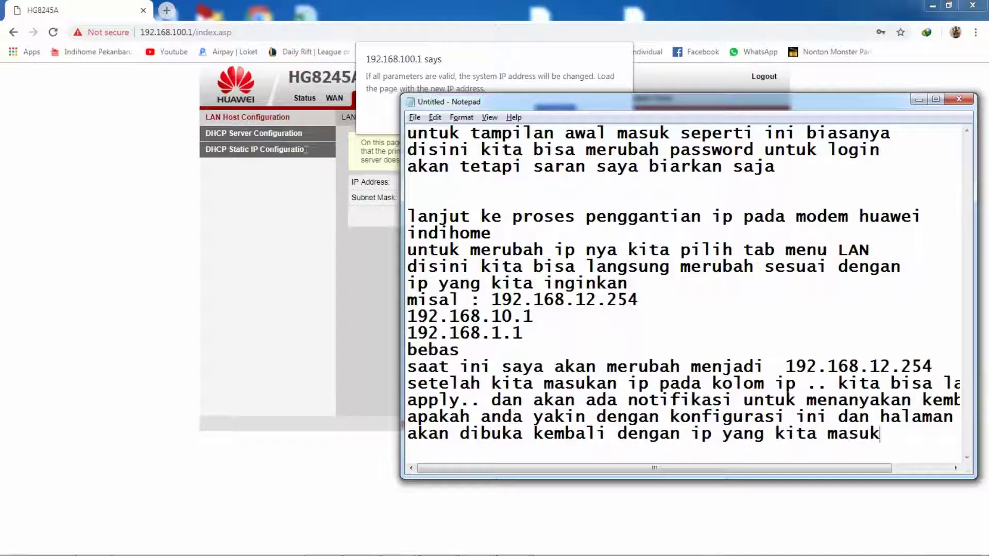
key(BackSpace)
key(BackSpace)
key(BackSpace)
key(BackSpace)
key(BackSpace)
key(BackSpace)
key(BackSpace)
key(BackSpace)
key(BackSpace)
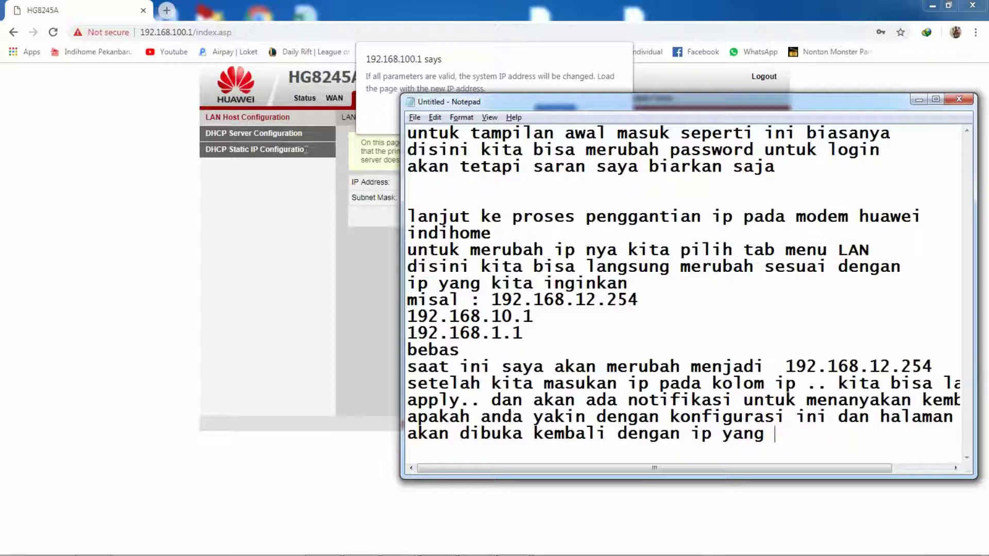
text(baru kita masu)
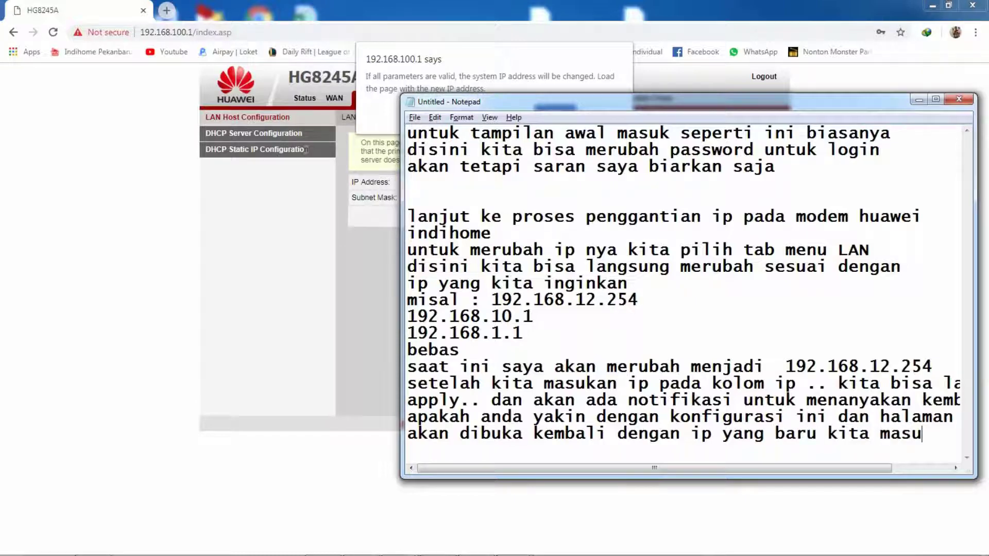
text(kan)
Step: End the note with 'kalau sudah yakin kita Ok kan saja'
key(Return)
text(kalla)
key(BackSpace)
key(BackSpace)
text(au )
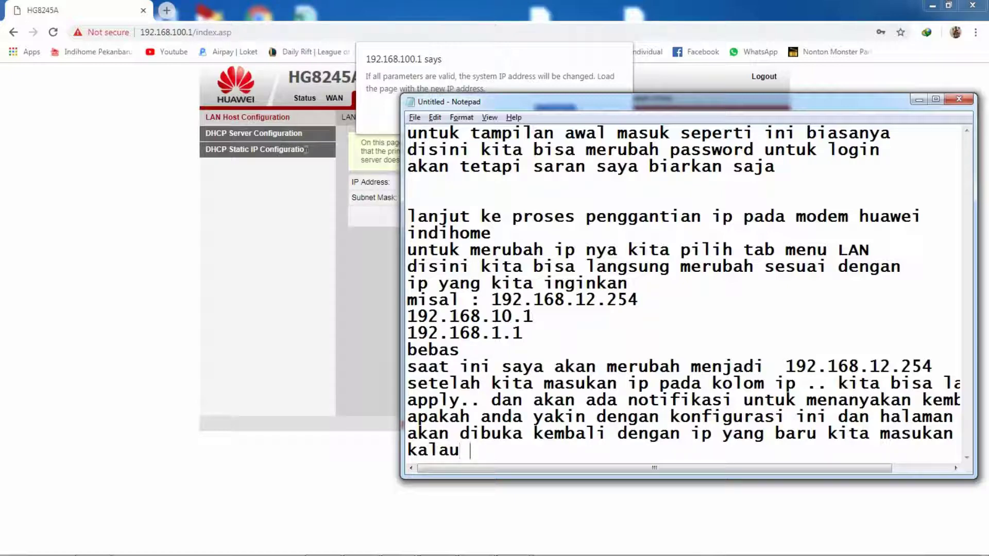
text(sudah yakinj)
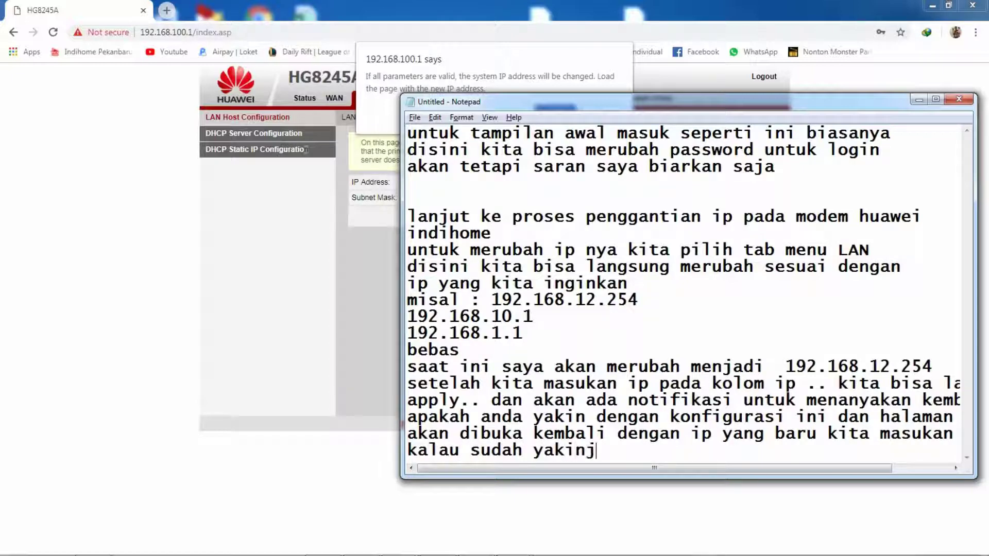
key(BackSpace)
text(kita)
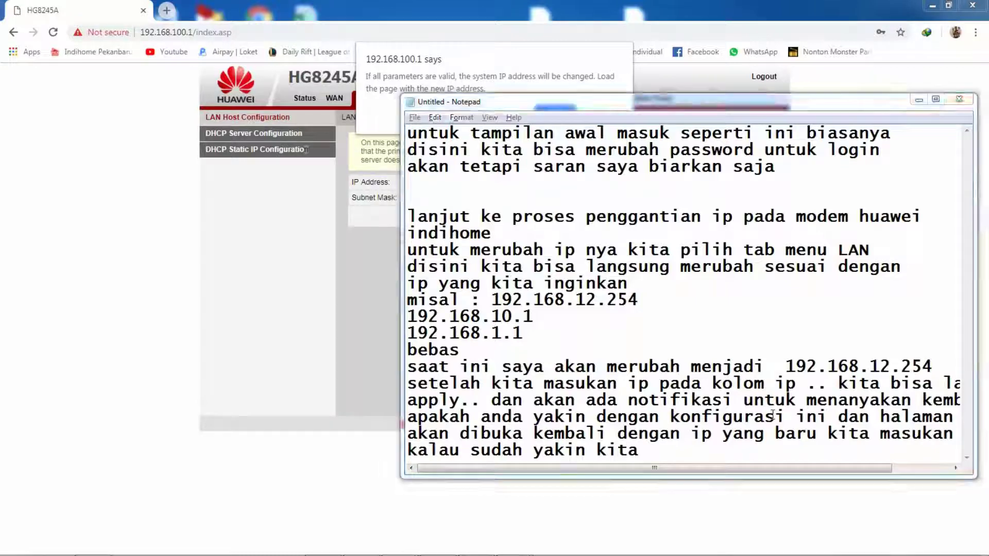
key(alt+Tab)
key(alt+Tab)
text(O)
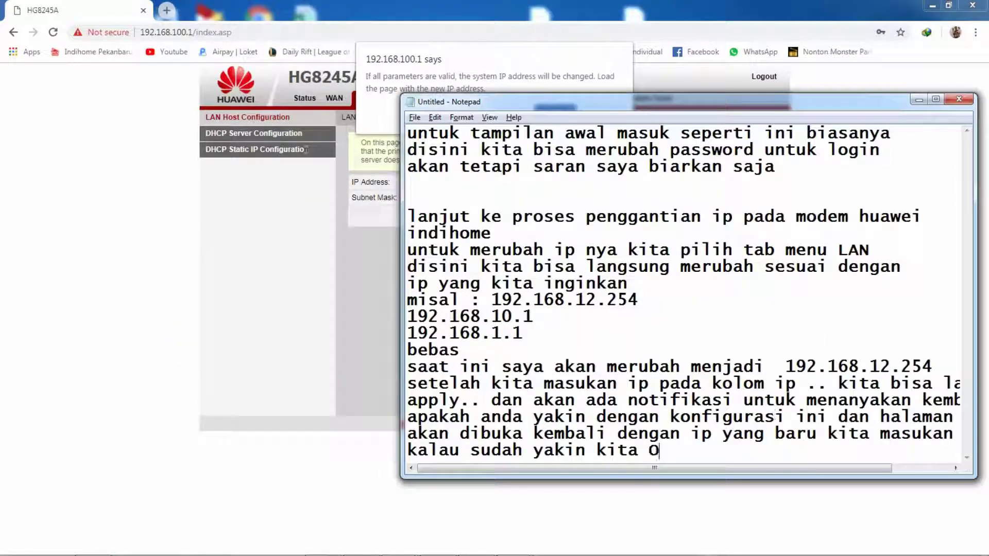
text(k kan saha)
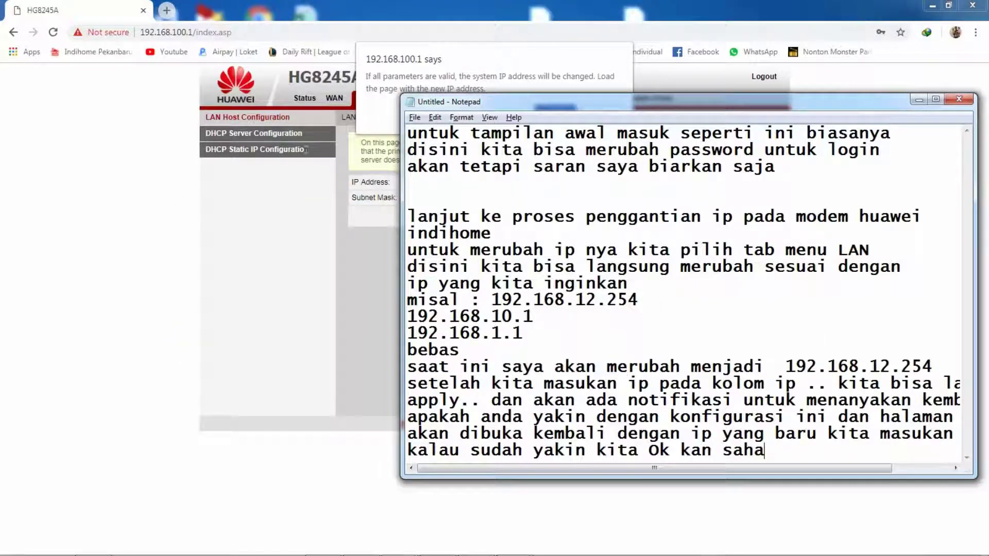
key(BackSpace)
key(BackSpace)
text(ja)
key(Return)
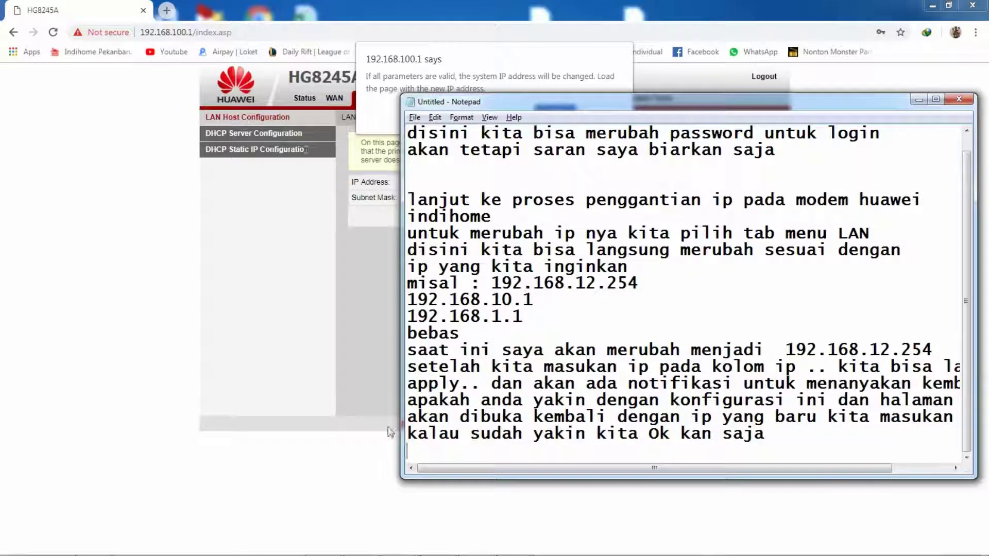
key(alt+Tab)
Step: Confirm the prompt and log in to the router with the admin credentials
click(555, 113)
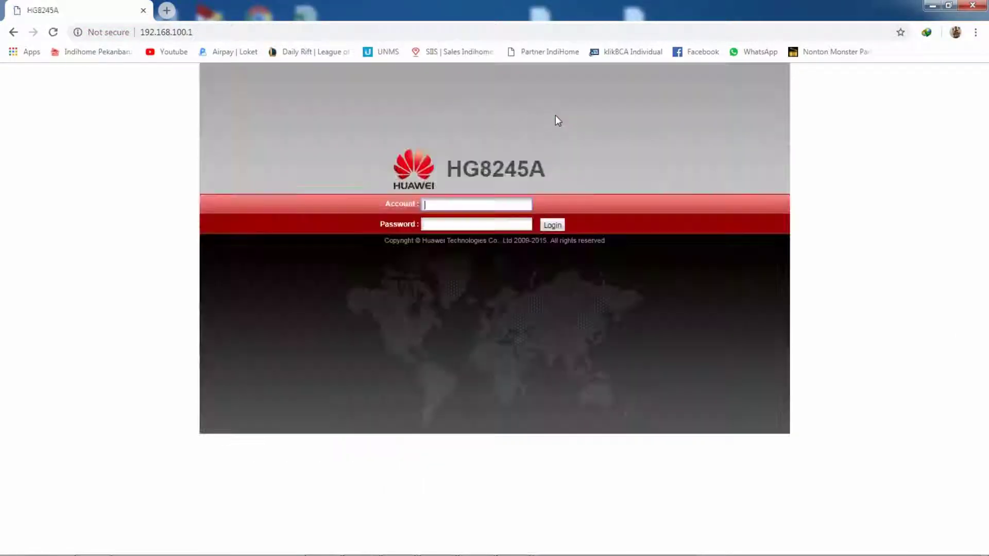
mouse_move(603, 555)
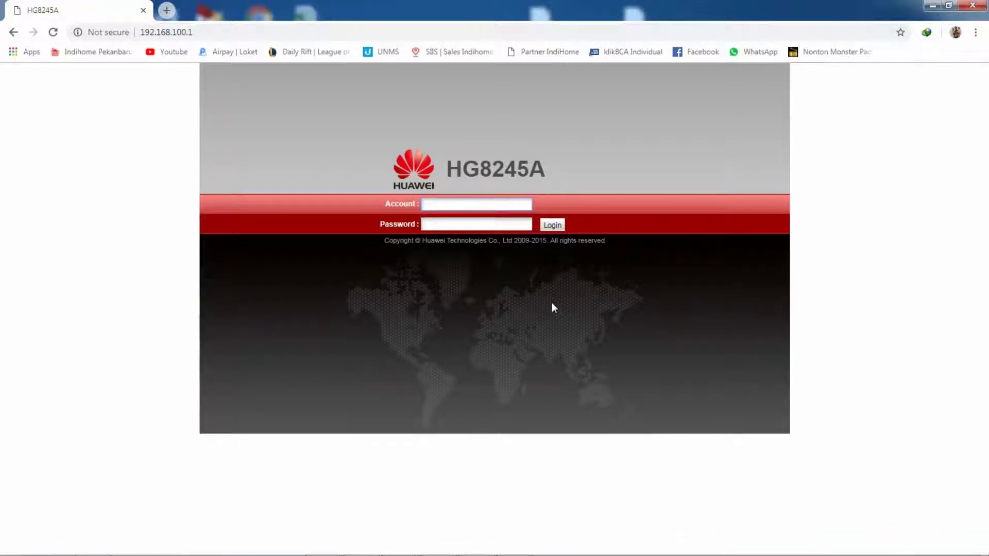
text(Admin)
key(Tab)
text(admin)
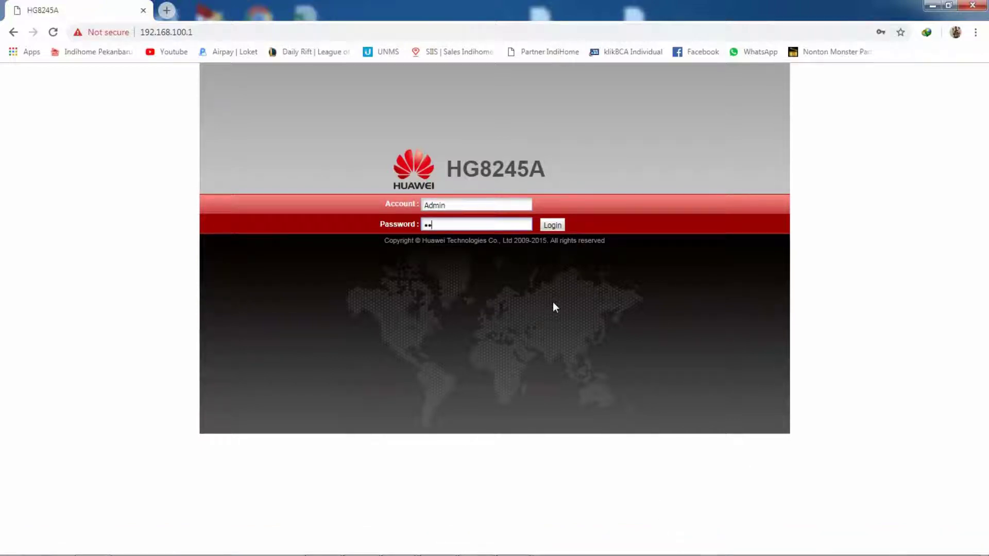
key(Return)
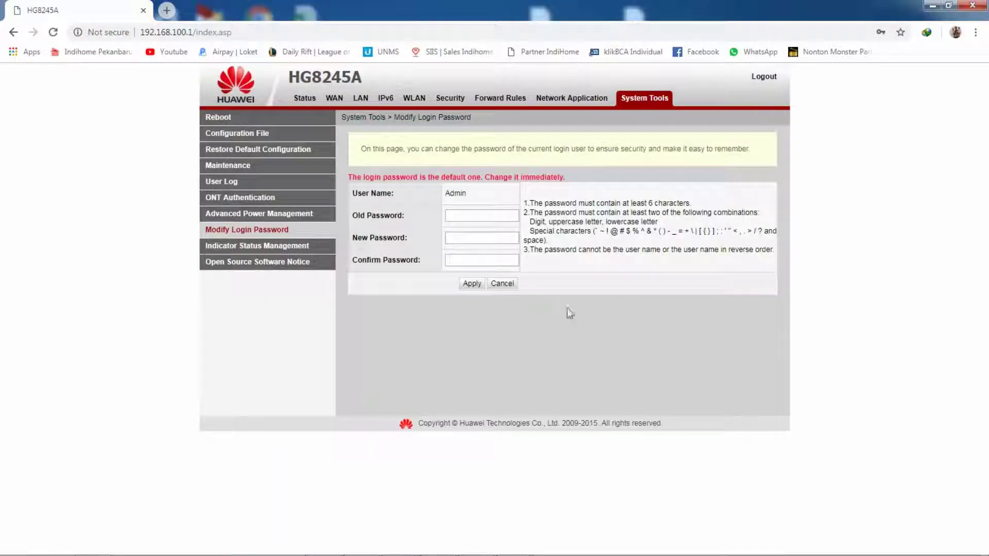
Step: Set LAN Host Configuration IP Address to 192.168.12.254, apply, and confirm the change
click(360, 99)
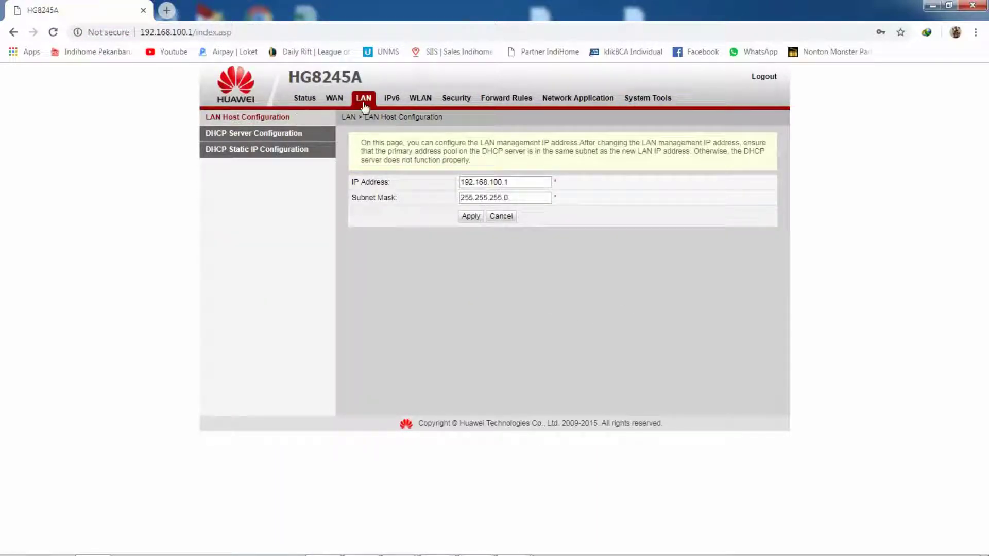
click(419, 98)
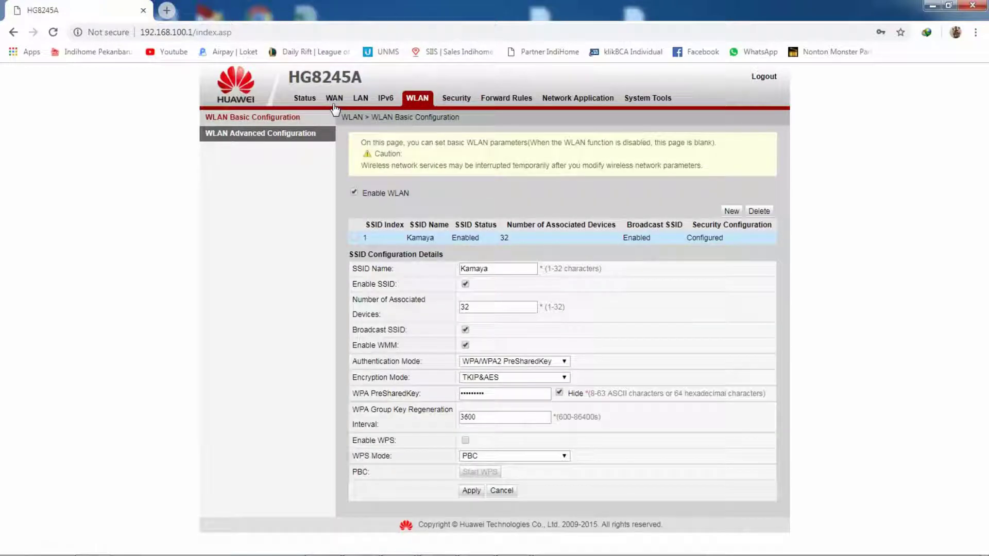
click(335, 105)
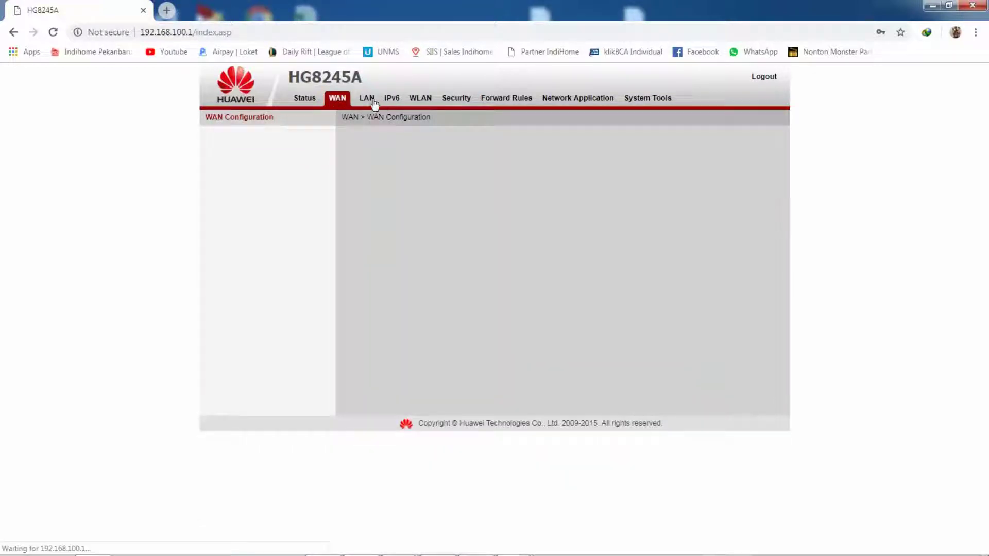
click(366, 99)
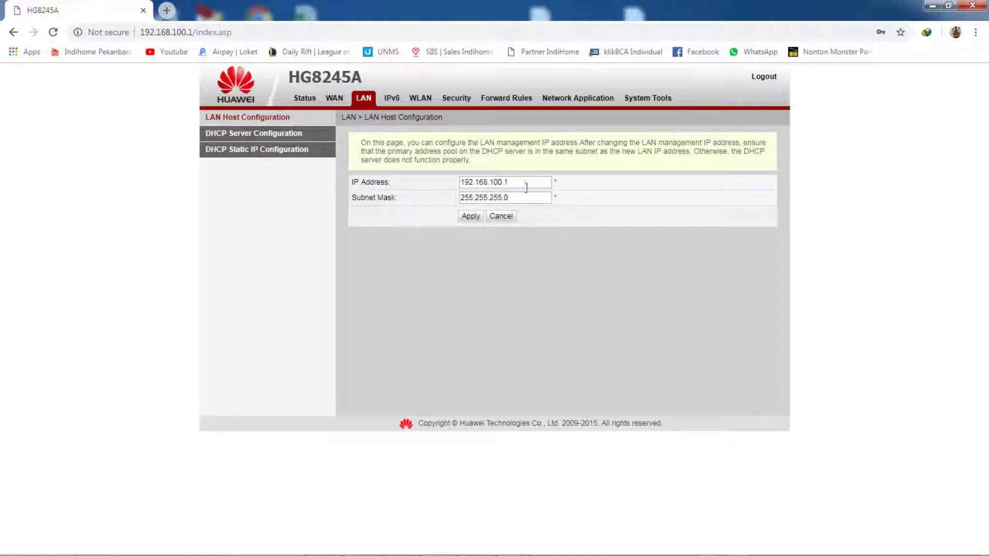
drag(525, 187, 368, 183)
text(192.168.12.254)
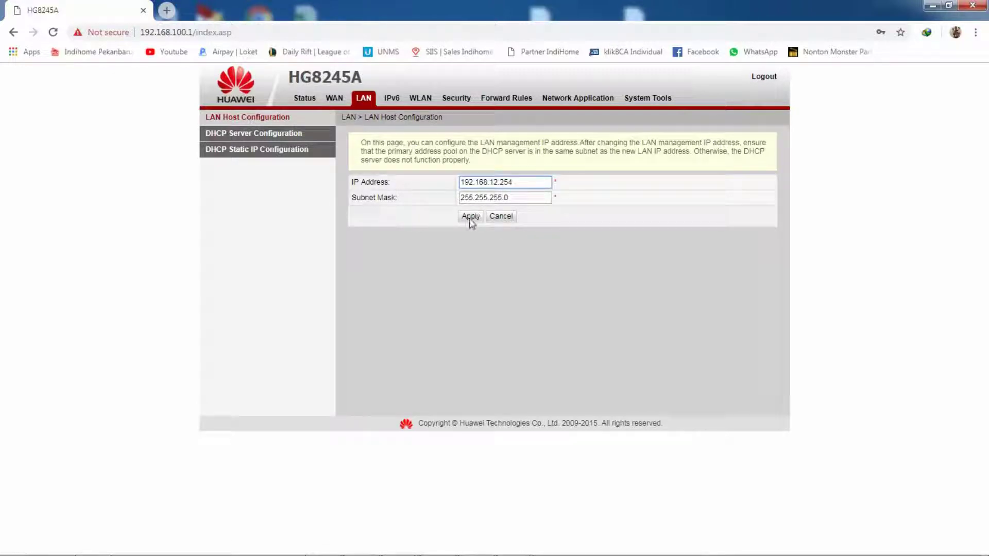
click(470, 218)
click(553, 111)
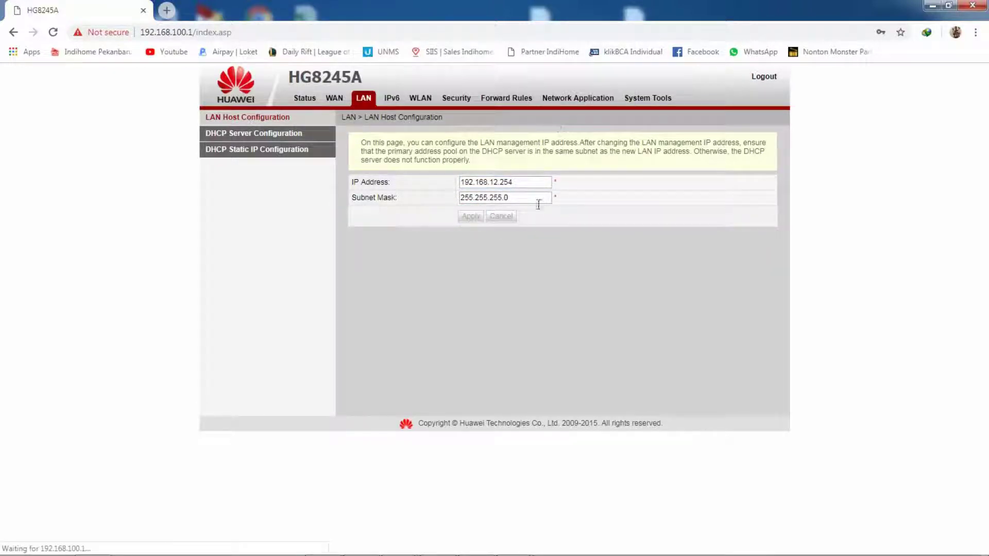
Step: Replace the notes with a line about changing the PC or phone IP and re-enabling wifi
mouse_move(513, 543)
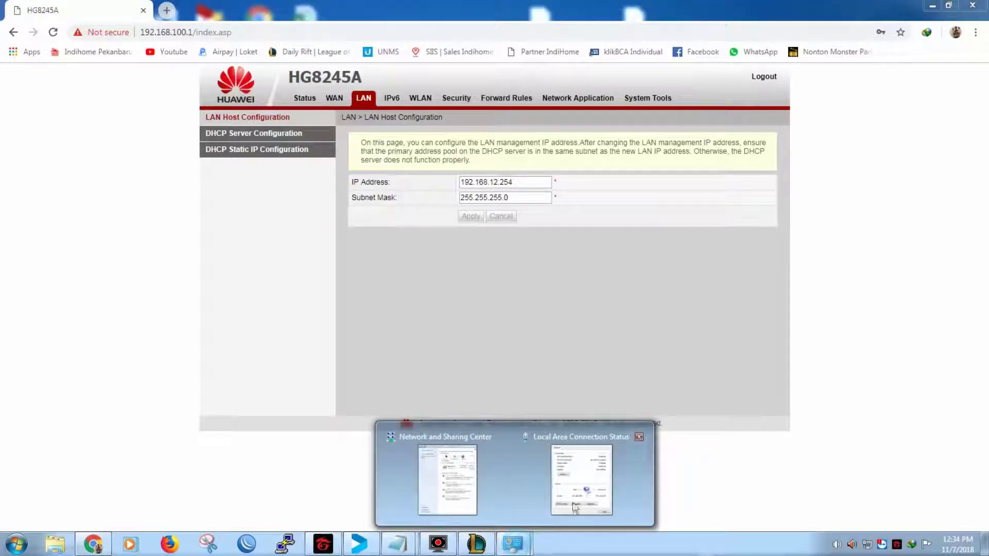
mouse_move(398, 543)
click(463, 479)
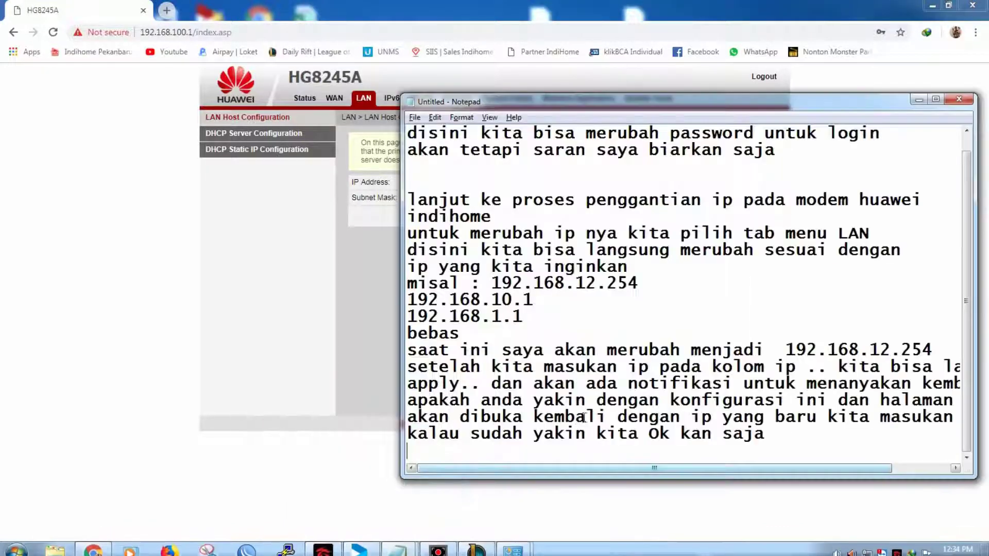
key(ctrl+a)
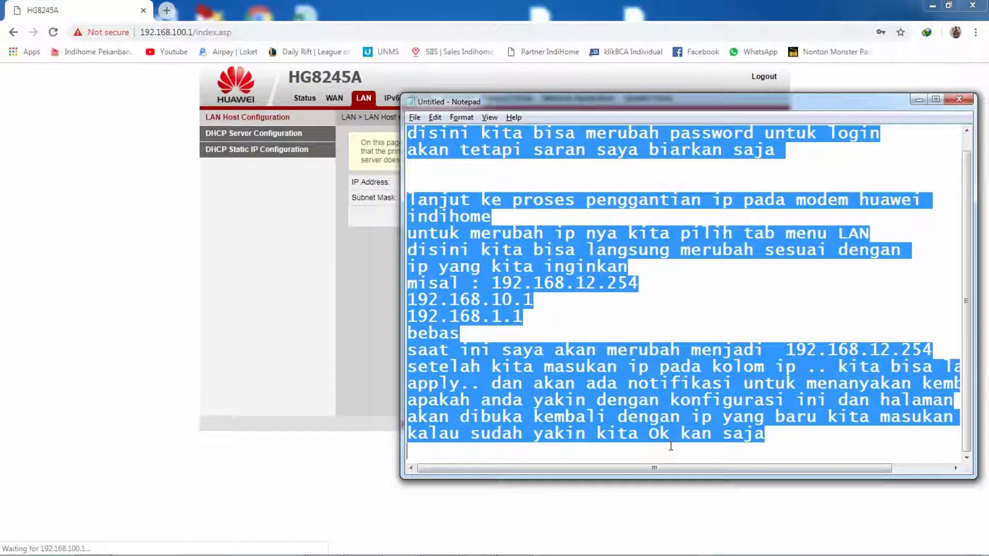
text(setelah ki)
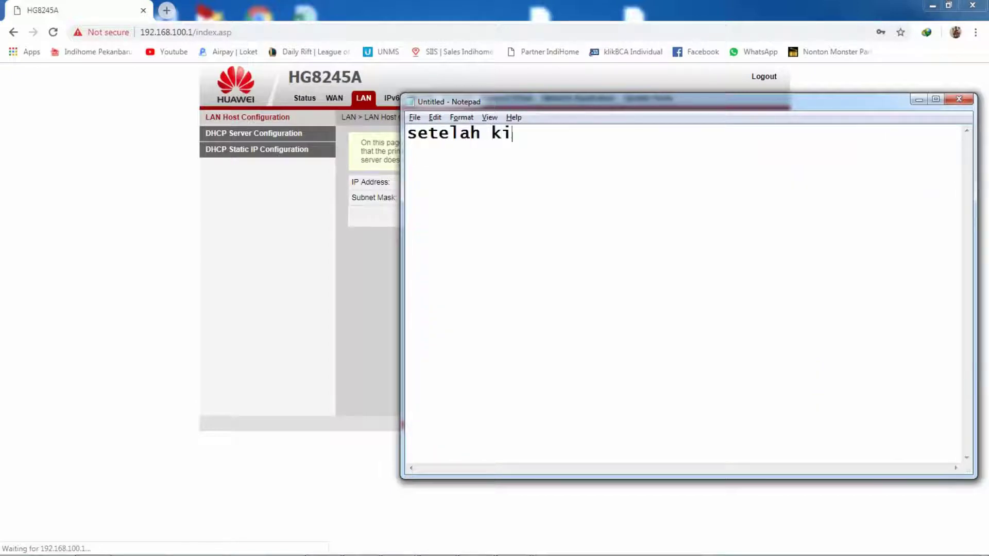
text(ta ok kan.. ki)
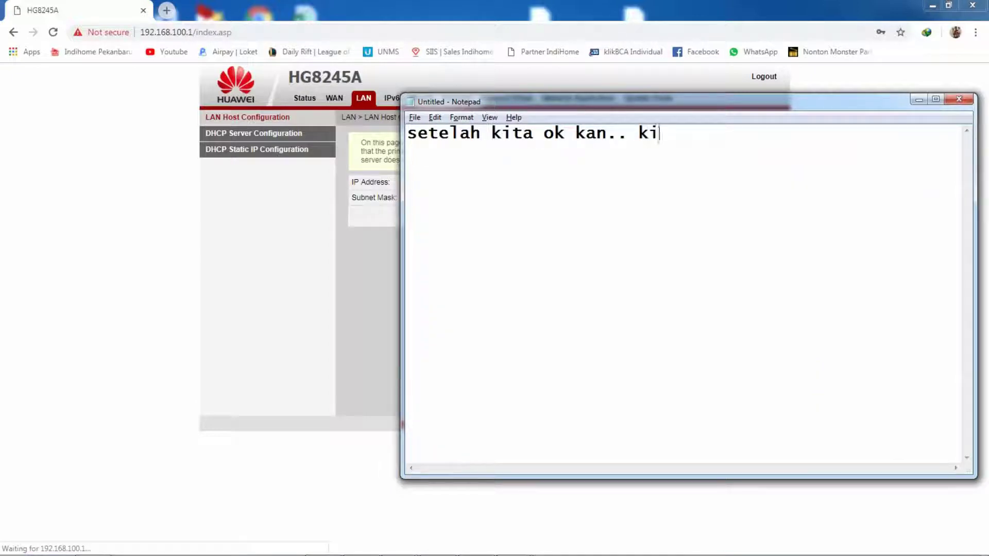
text(ta perlu me)
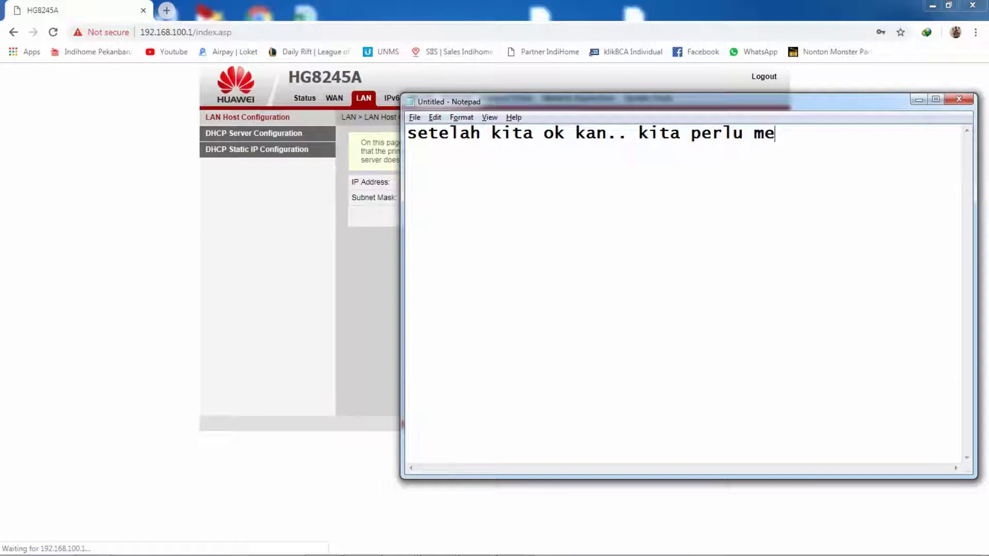
text(rubah ip )
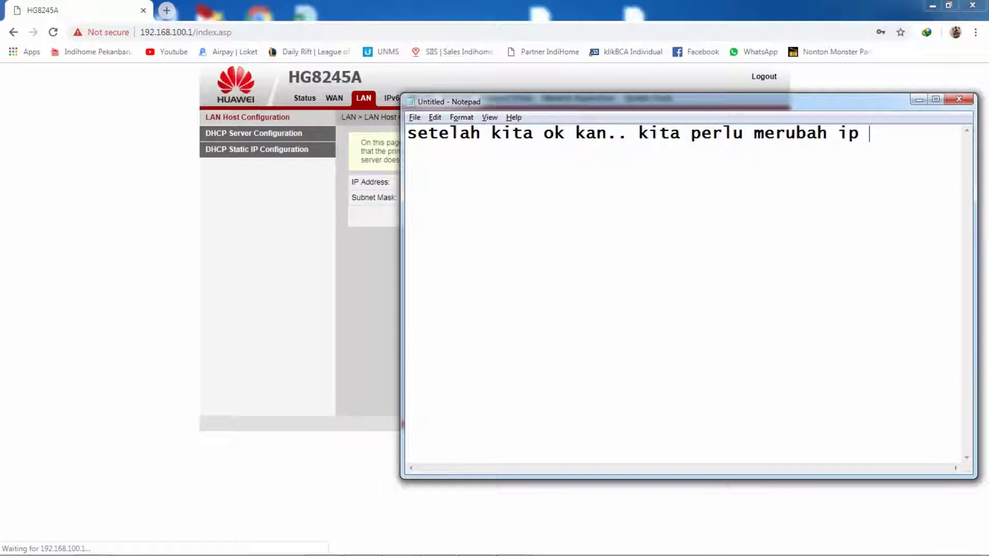
text(pc kita)
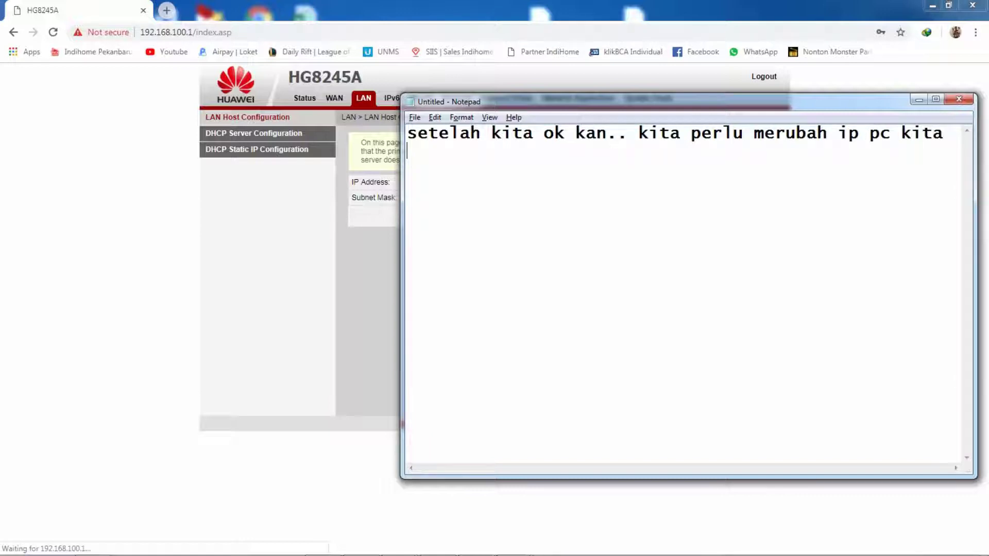
text(atau pun )
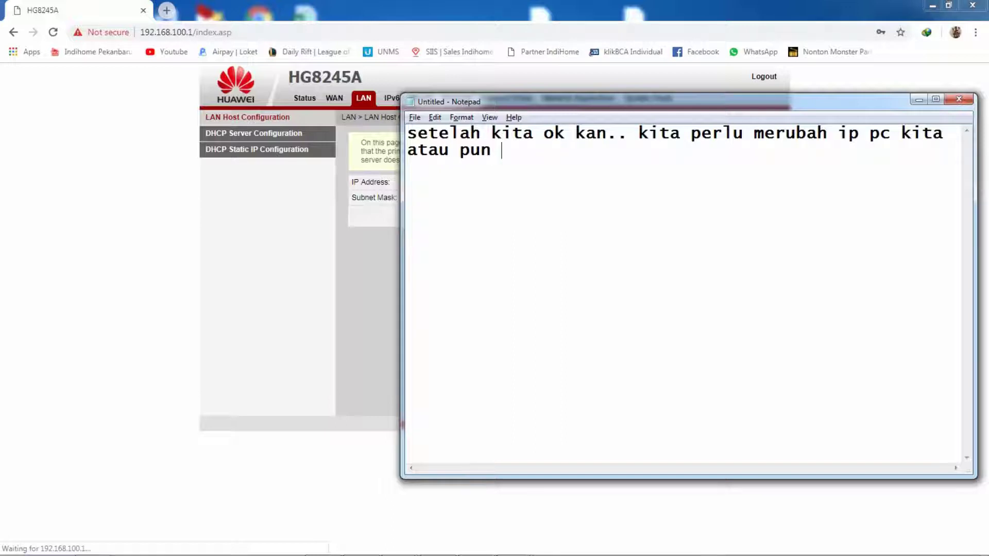
text(HP kita)
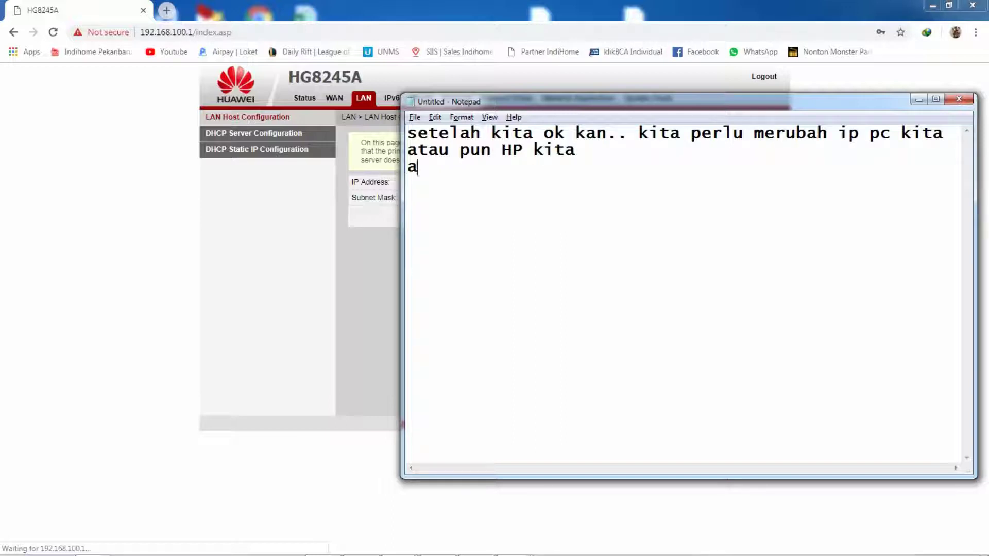
text(tau ba)
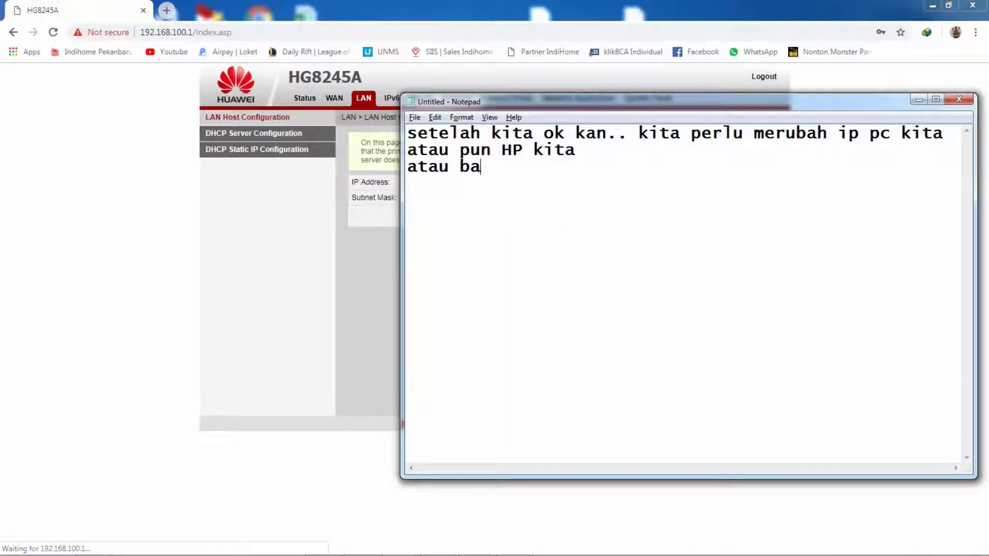
text(gi yang pakai)
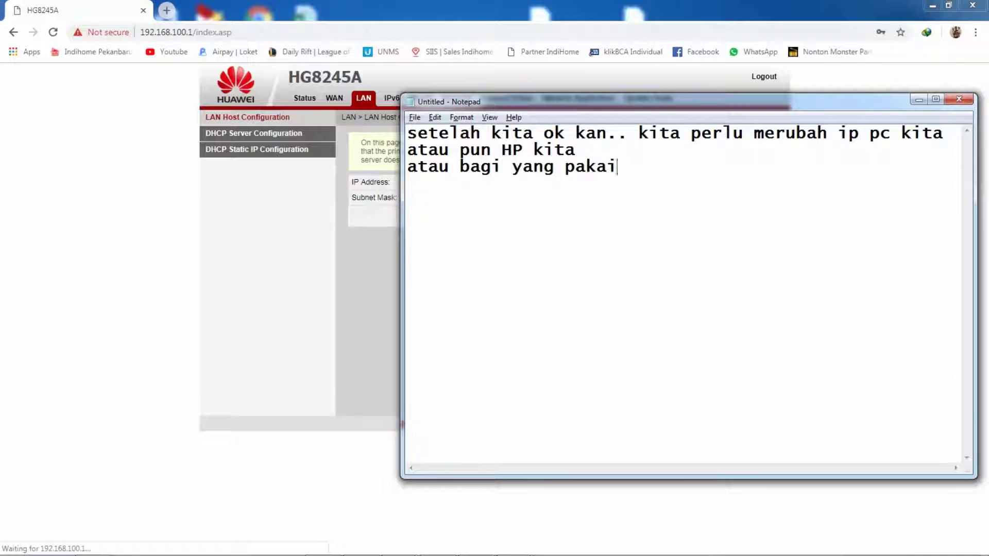
text( hp .. matikan du)
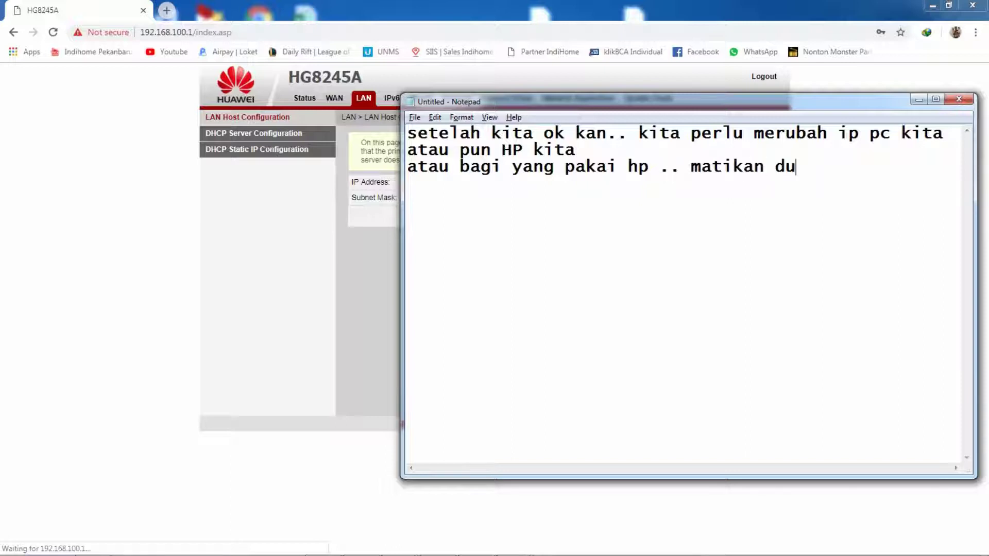
text(lu wifi)
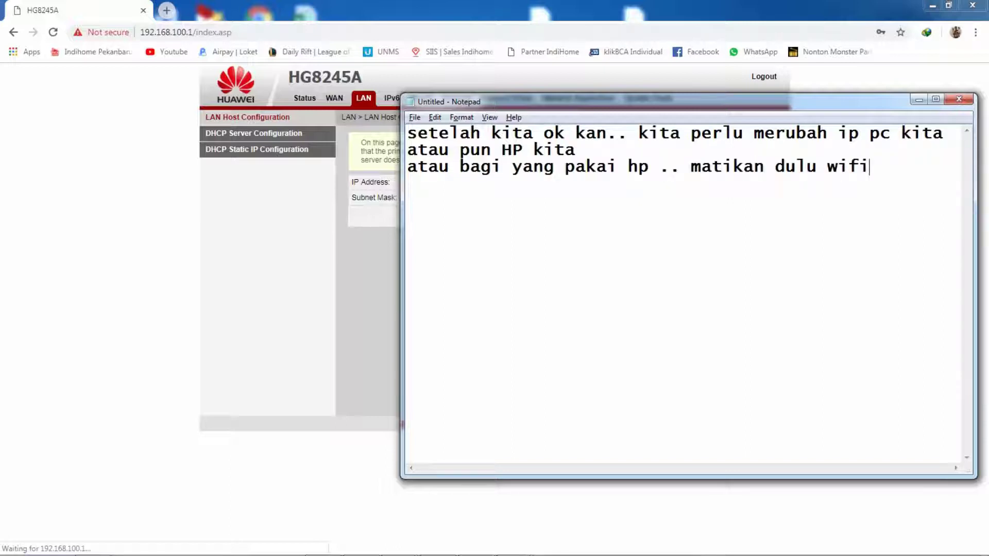
text(i an)
key(BackSpace)
text(kita dan )
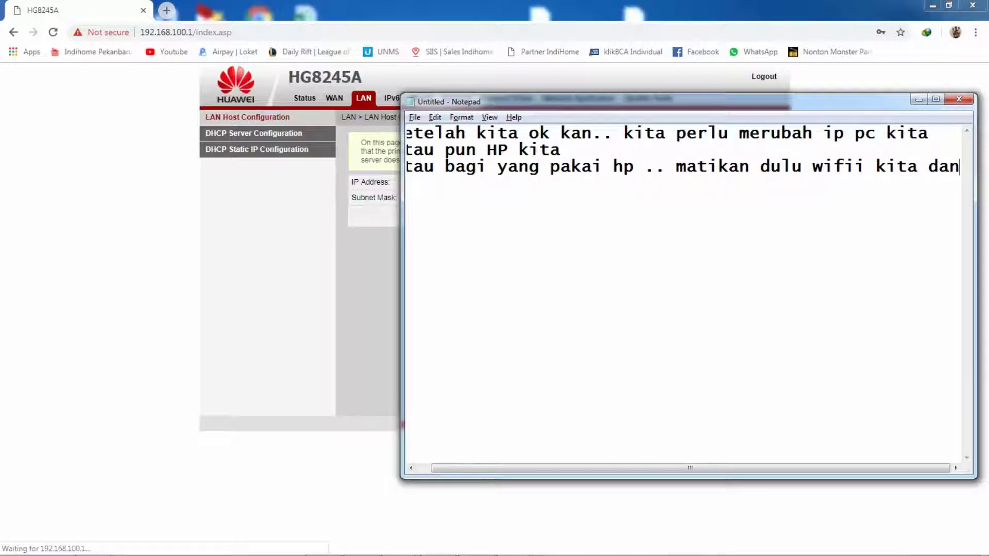
text(hid)
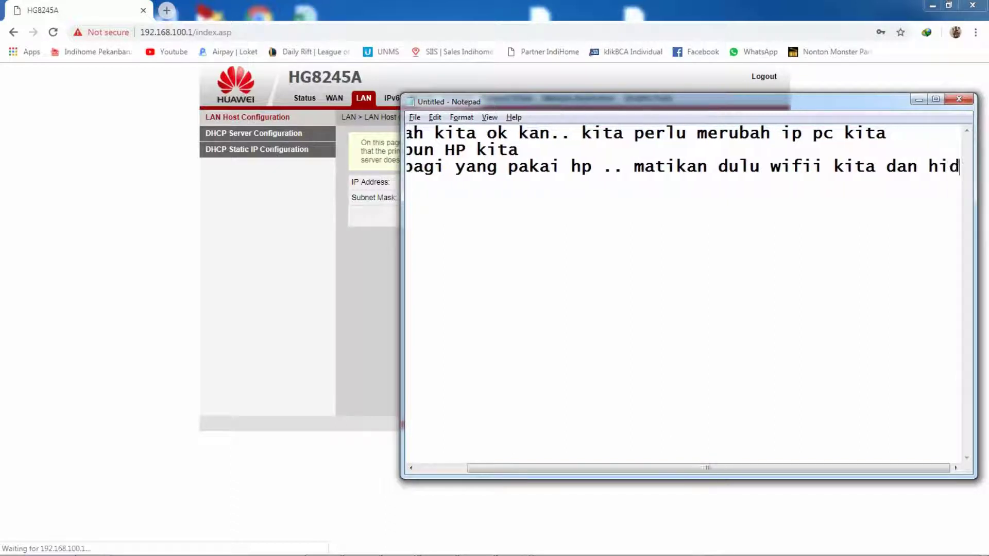
text(upkan kembali)
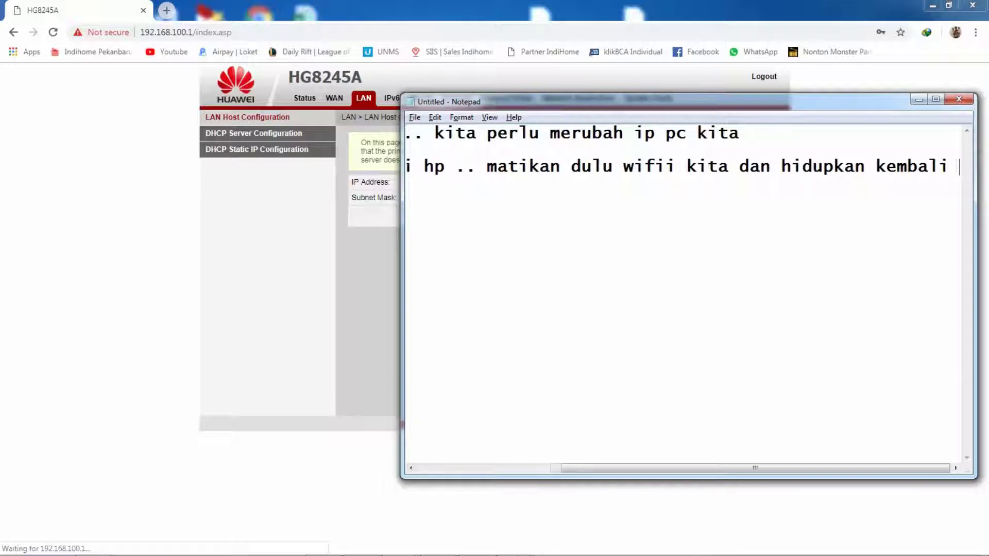
Step: Add that the phone receives a new IP matching the class of the newly changed IP
key(Return)
text(m)
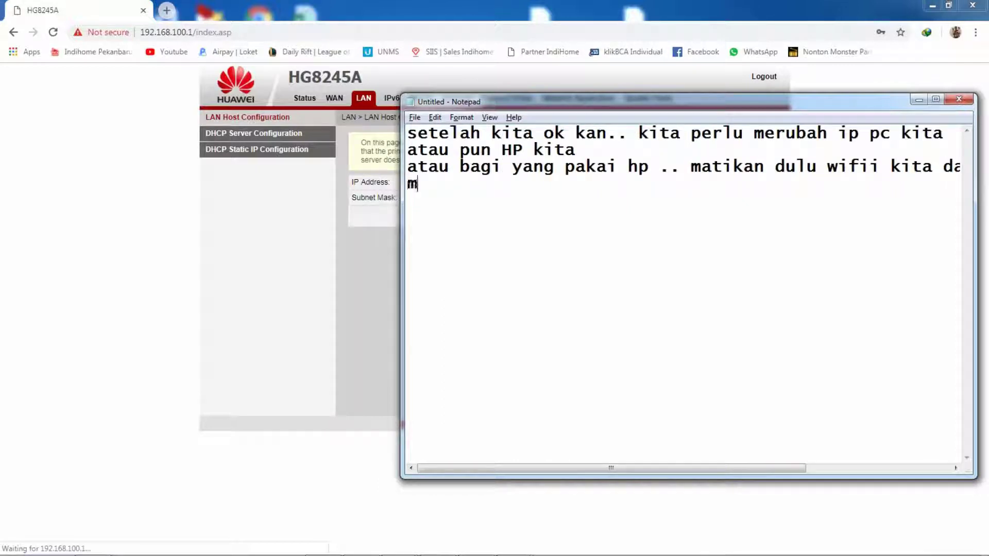
text(aka hp)
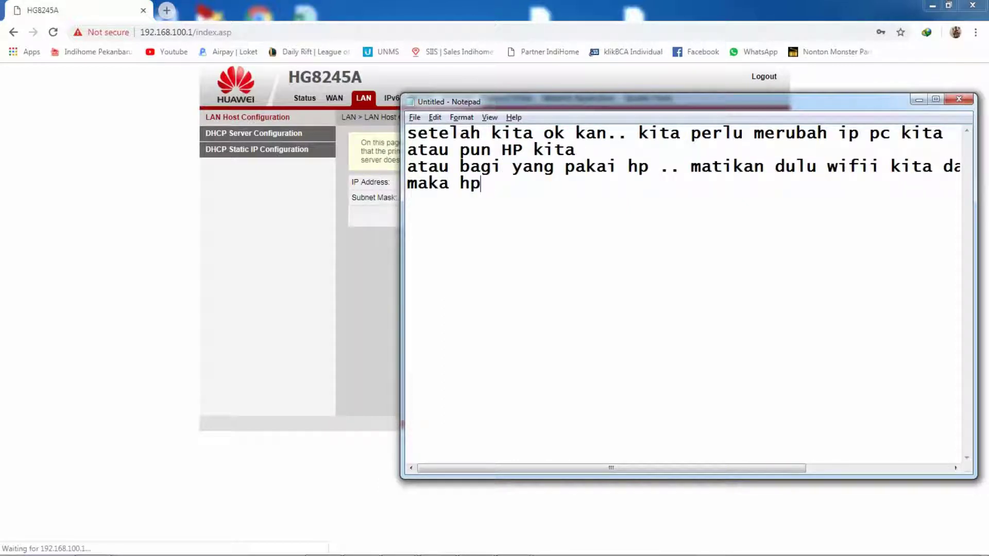
text( akan meni)
key(BackSpace)
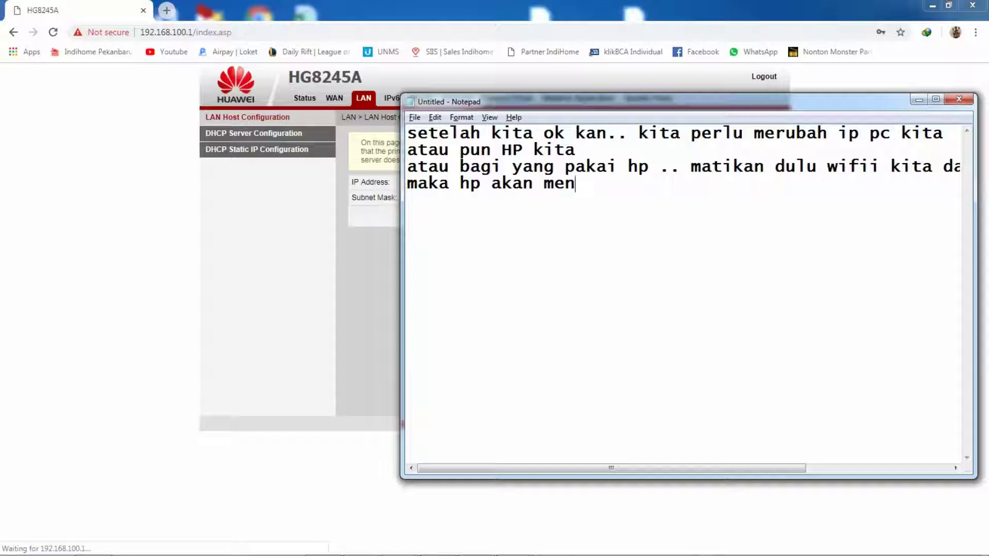
text(erima ip yang ba)
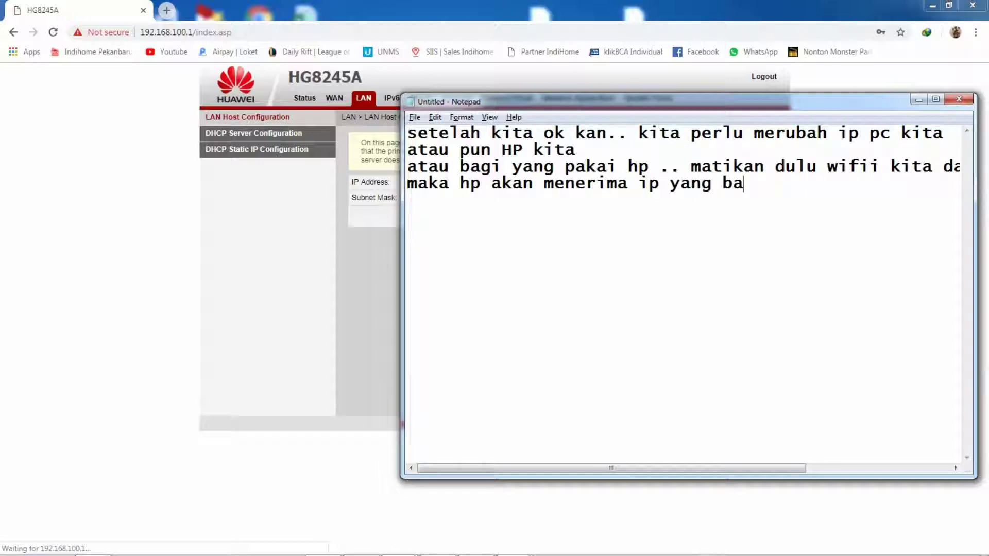
text(ru sesuai )
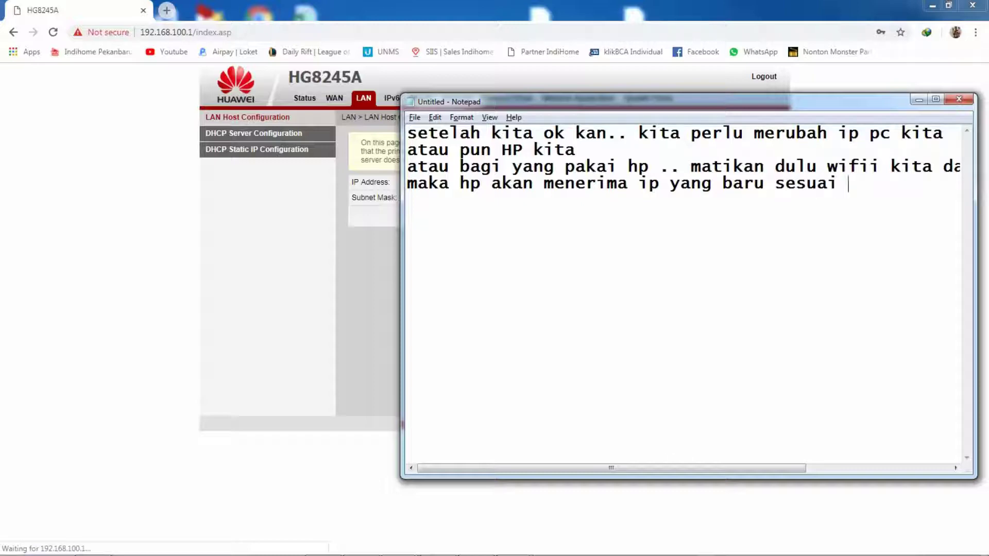
text(dengan clas)
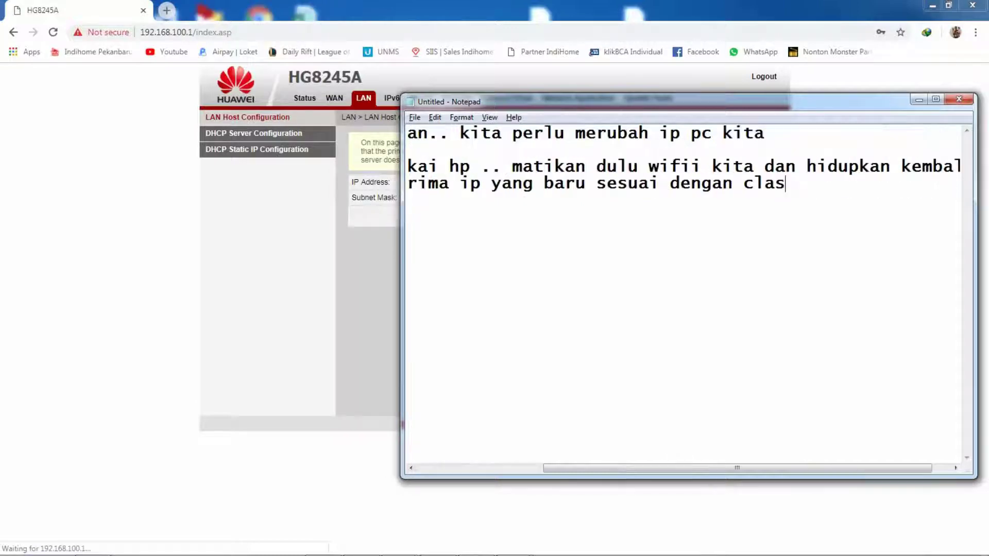
key(Return)
text(ip yang )
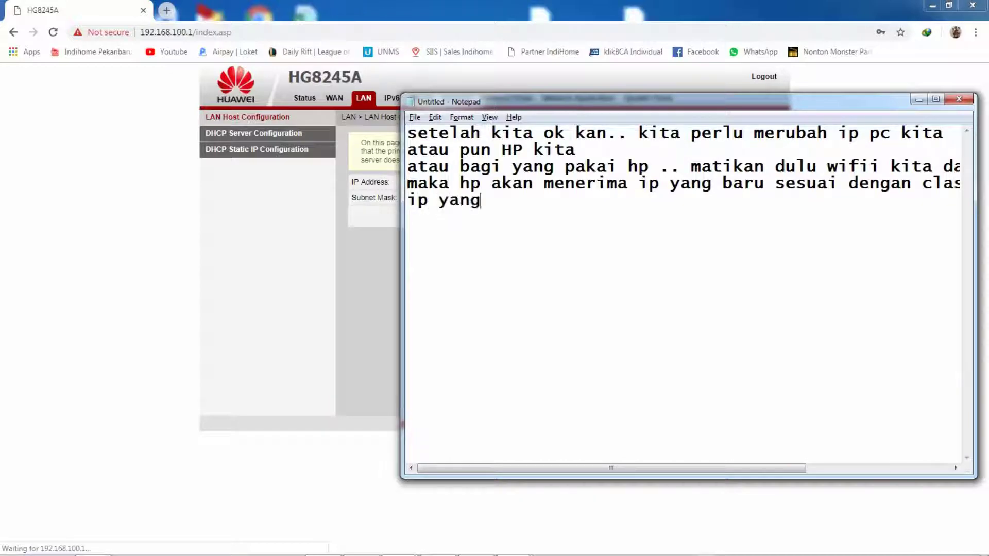
text(baru kita ganti)
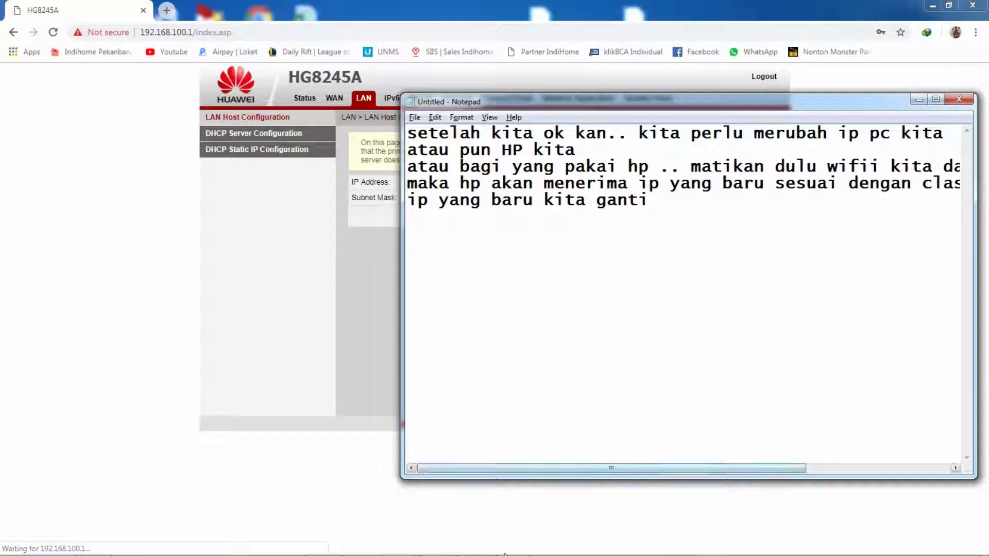
Step: Open the Local Area Connection's IPv4 properties
click(512, 543)
click(554, 509)
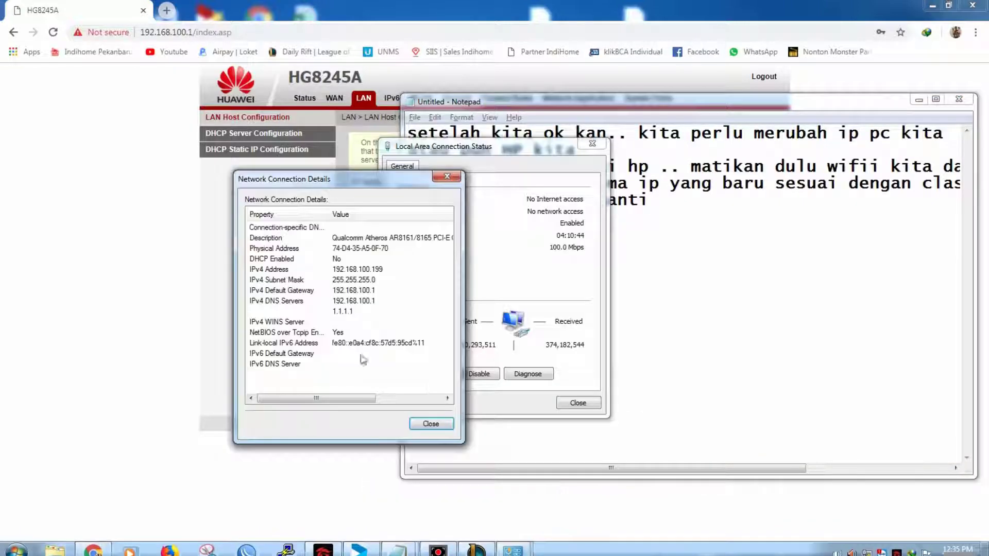
click(428, 418)
click(419, 375)
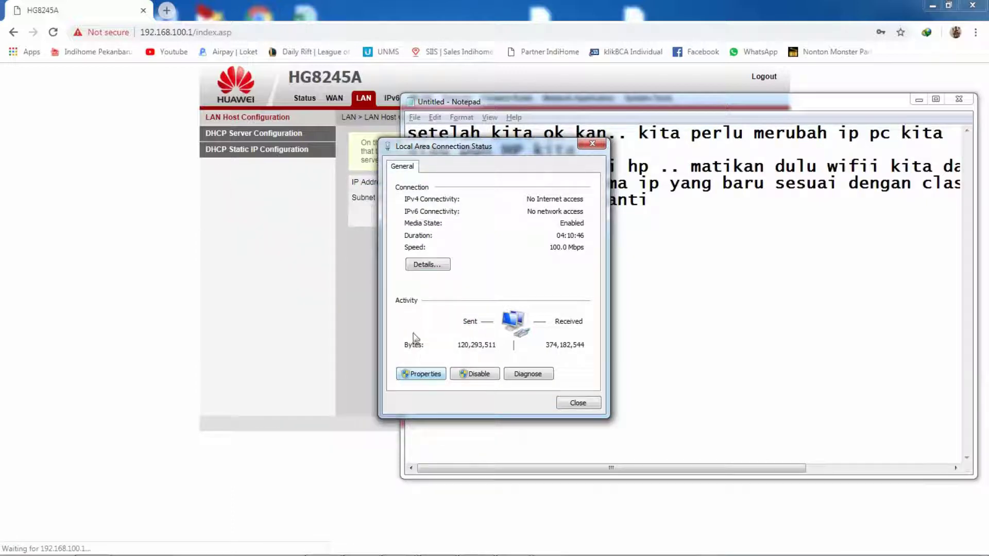
double_click(450, 298)
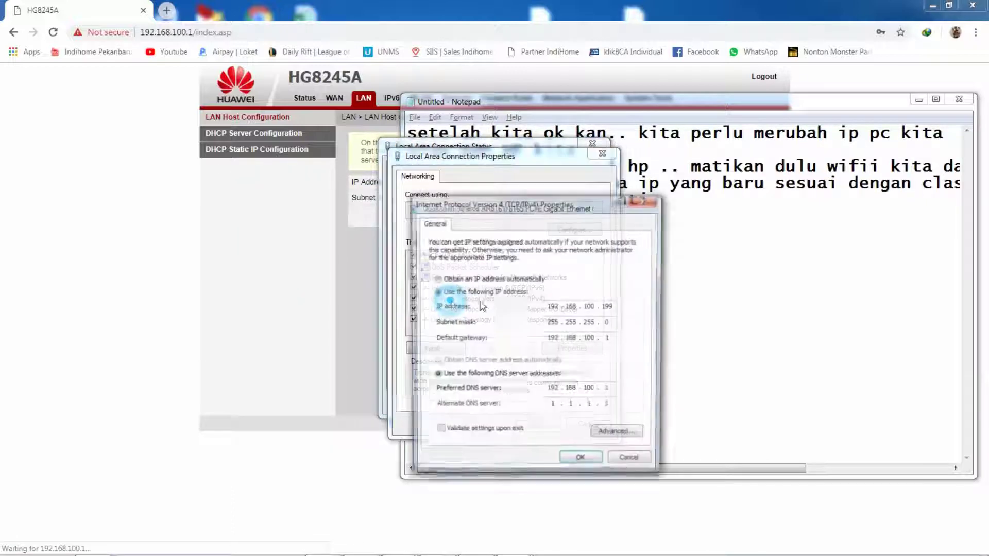
Step: Set IP 192.168.12.199 with gateway and preferred DNS 192.168.12.1, then confirm and close
double_click(588, 306)
text(12)
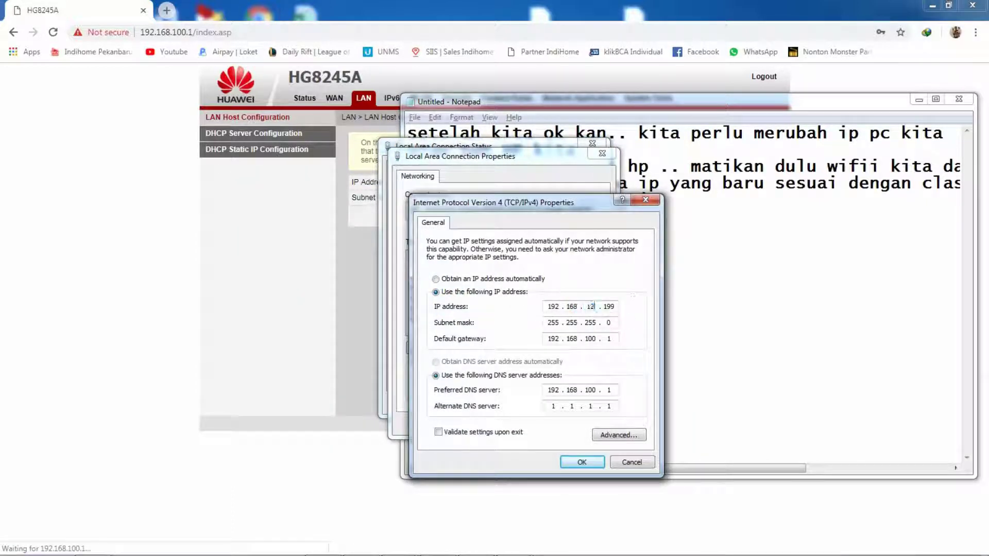
key(Tab)
key(Tab)
key(Tab)
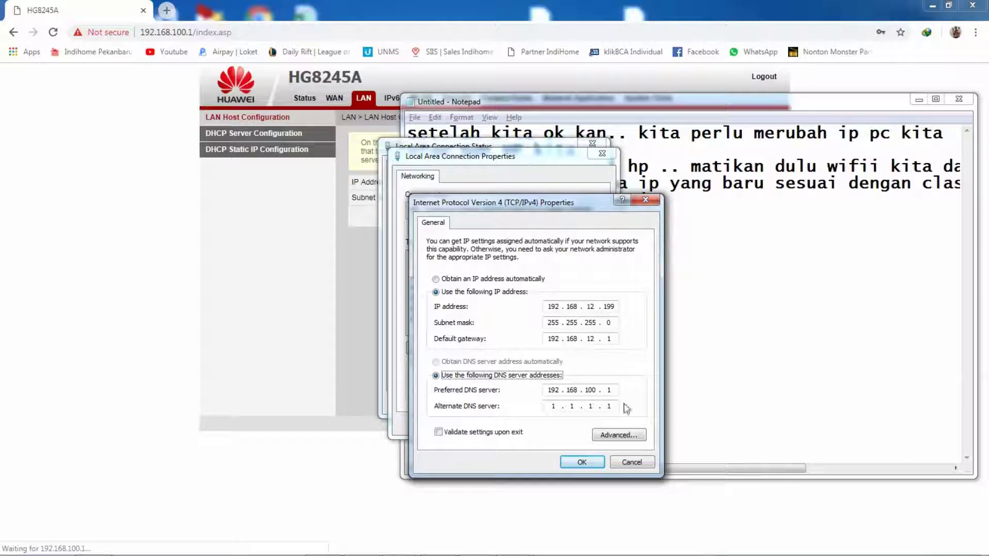
double_click(590, 389)
text(1)
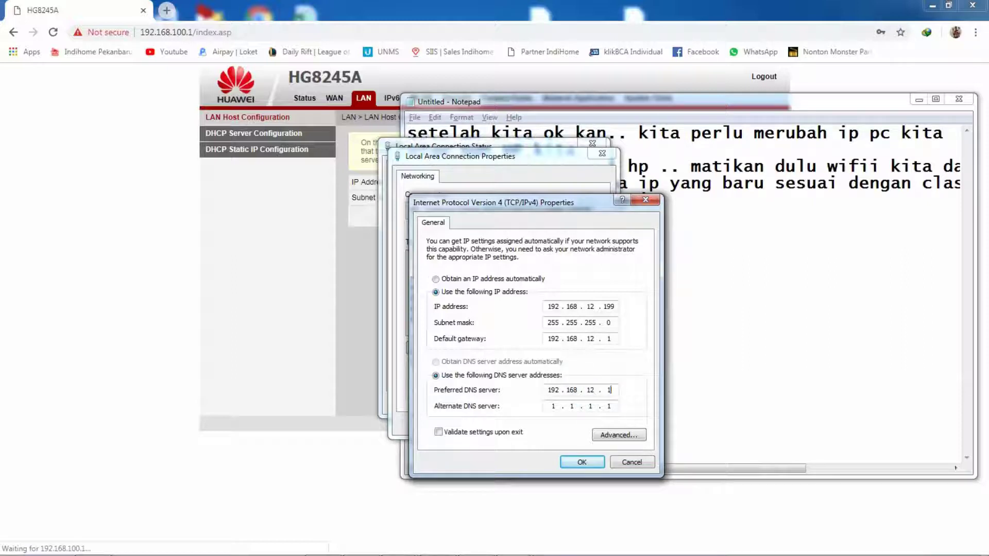
click(580, 462)
click(532, 423)
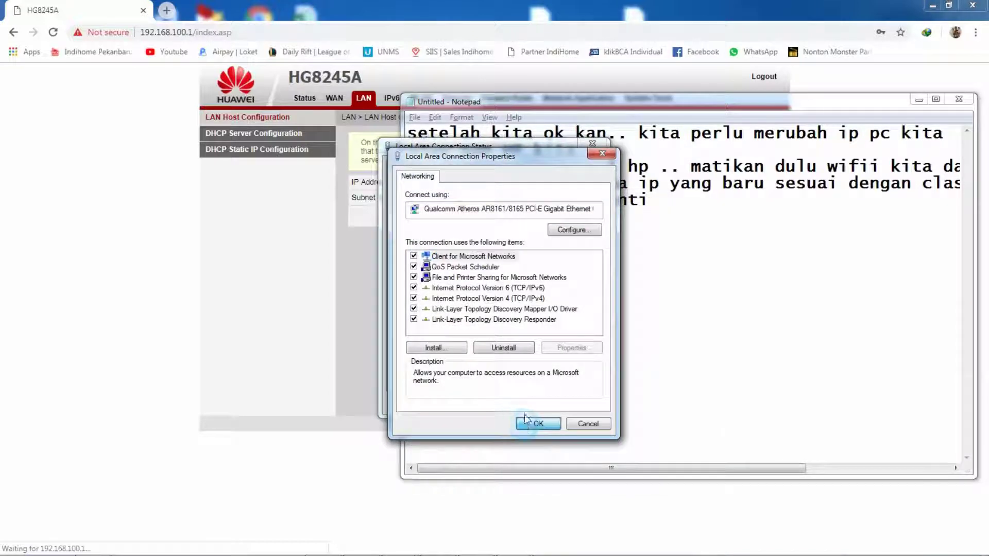
click(579, 402)
click(691, 327)
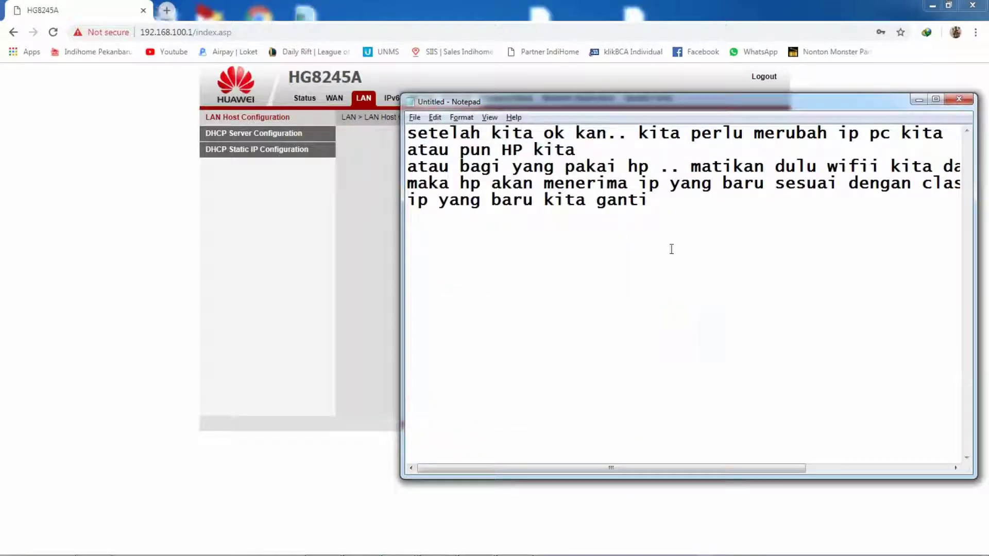
Step: Load the router at 192.168.12.254 and log in with the admin credentials
key(Return)
click(307, 288)
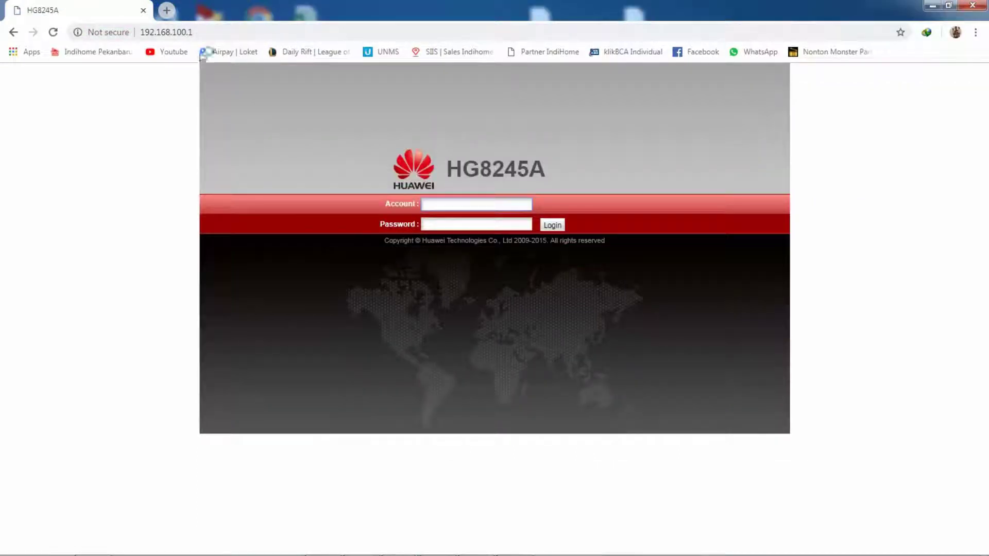
click(340, 25)
text(192.168.12)
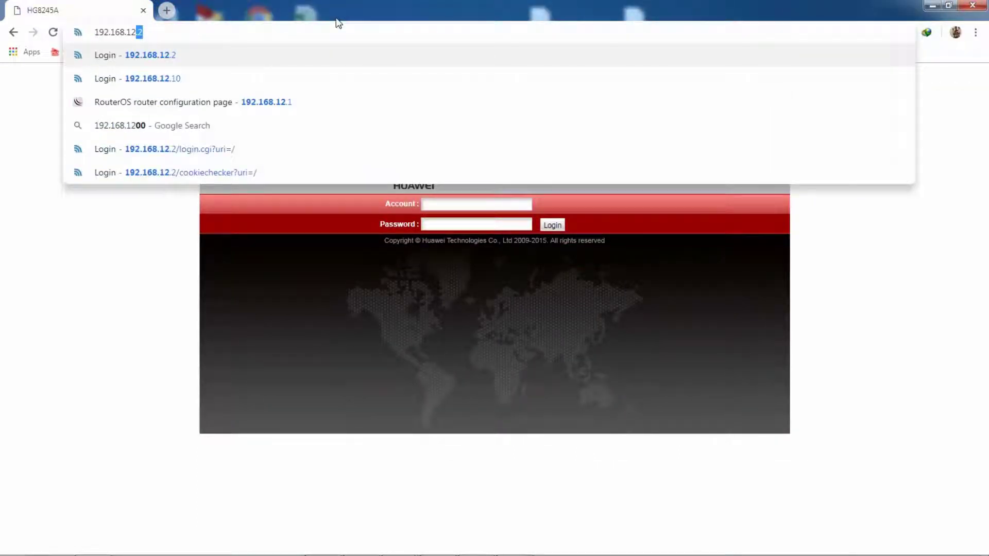
text(.254)
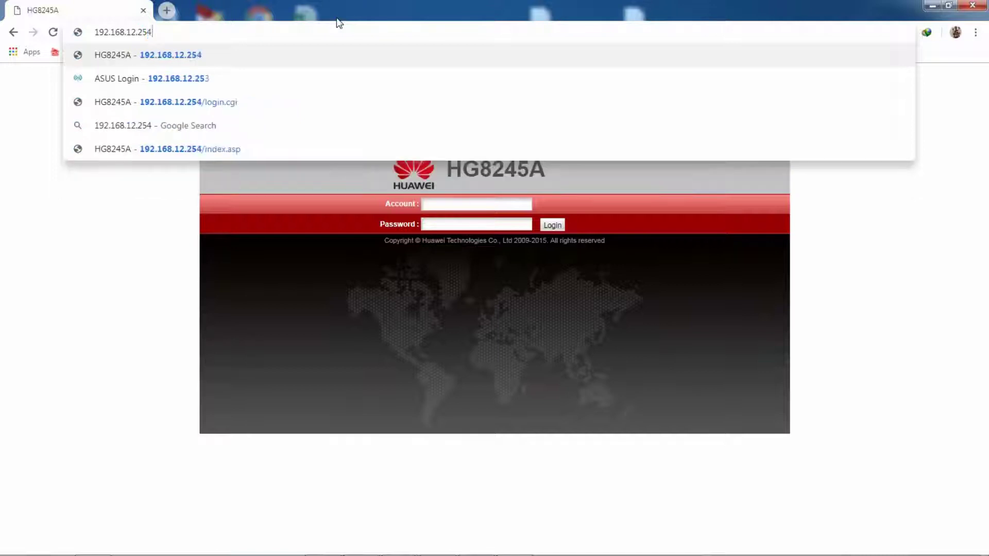
key(Return)
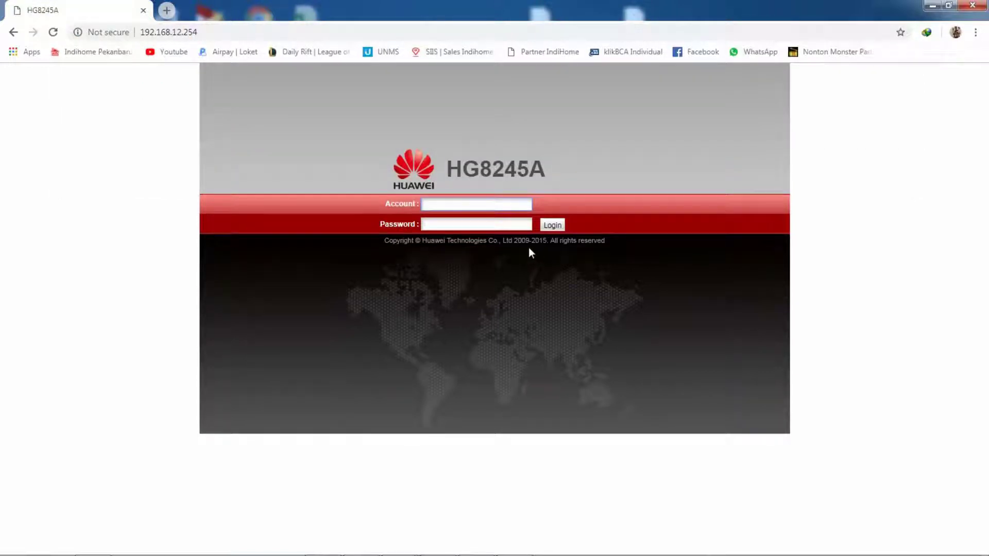
text(Admin)
key(Tab)
text(admin)
key(Return)
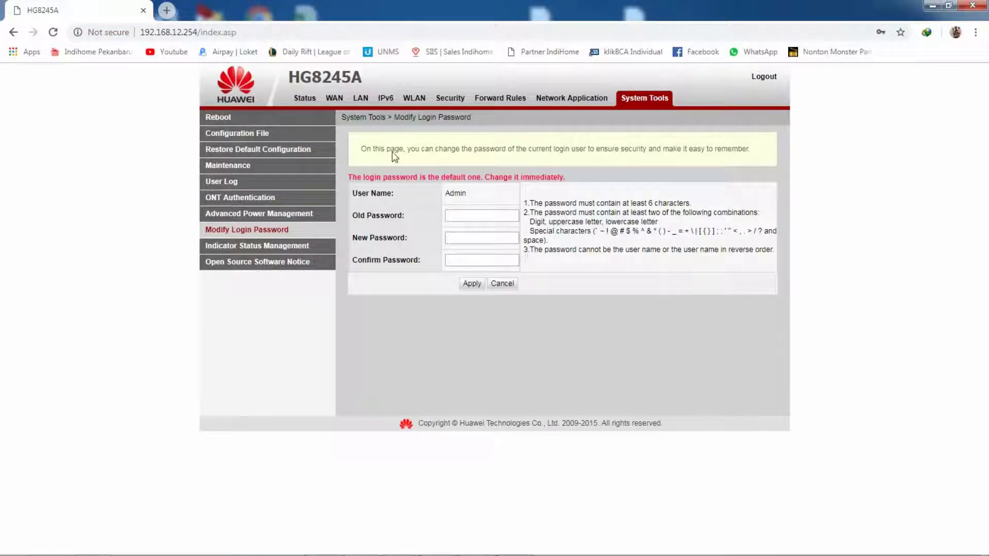
Step: Check that LAN Host Configuration shows 192.168.12.254, then return to Notepad
click(361, 99)
mouse_move(495, 554)
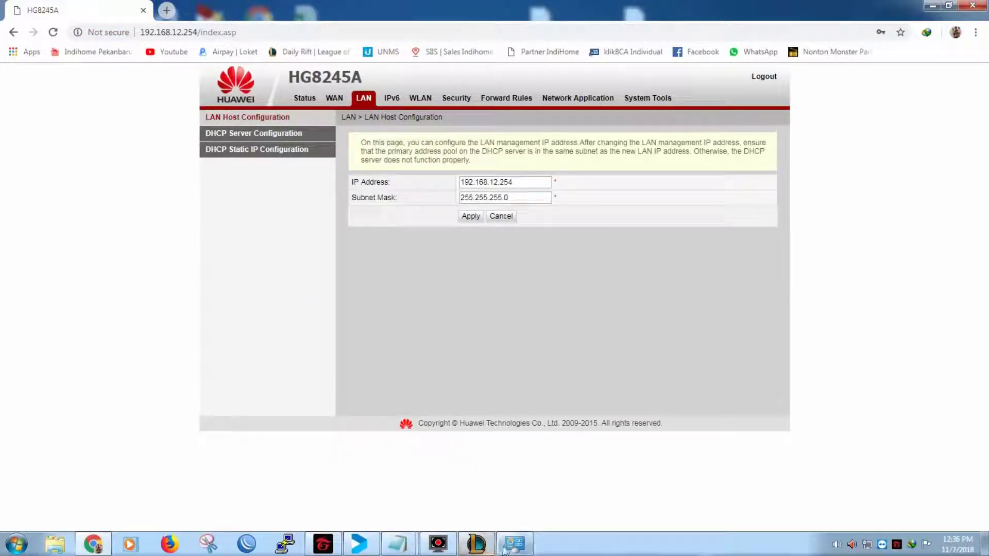
click(457, 463)
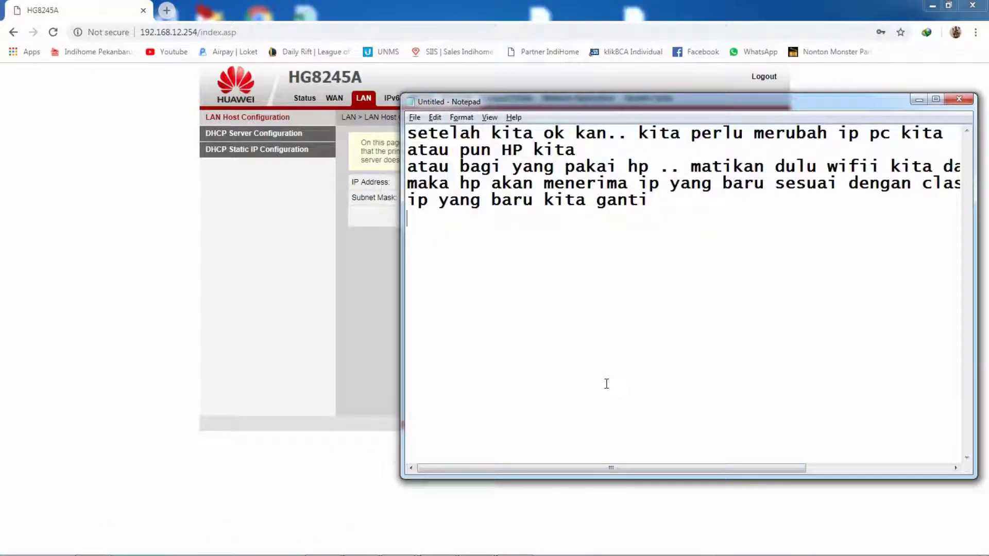
Step: Replace the notes with 'Oke sampai disini sudah cukup langkah2 untuk mengganti ip pada modem indihome'
key(ctrl+s)
key(Escape)
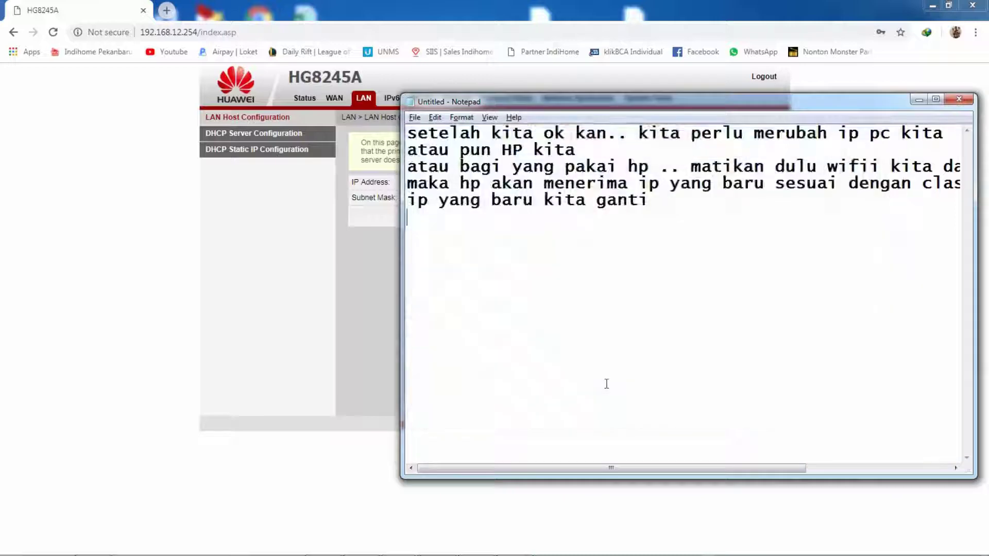
key(ctrl+a)
text(Oke)
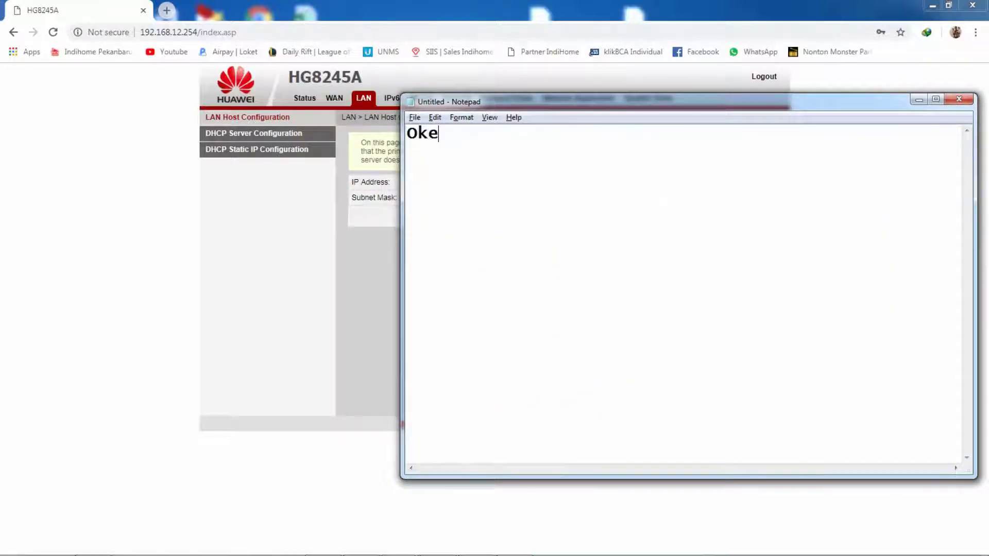
text( sampai )
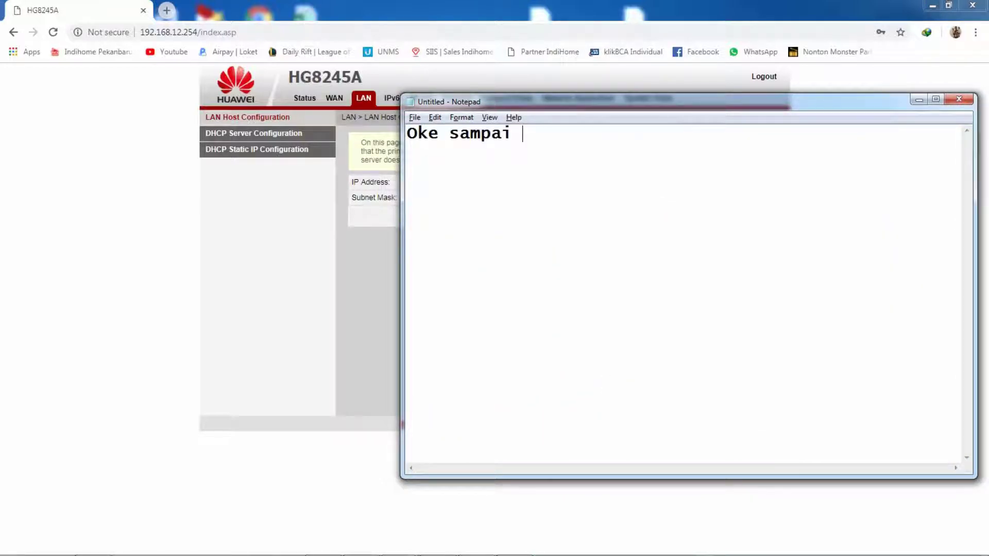
text(disini sudah )
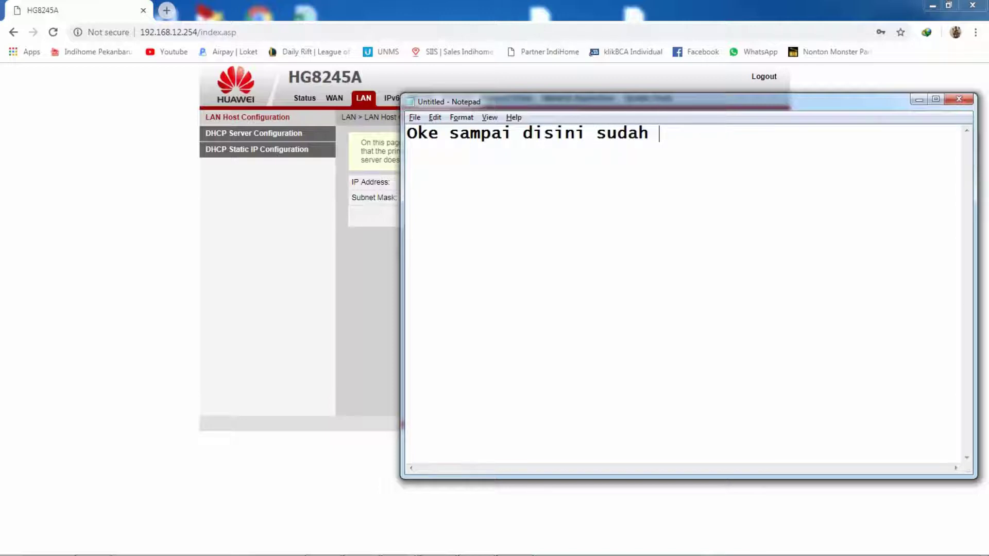
text(cum)
text(unt)
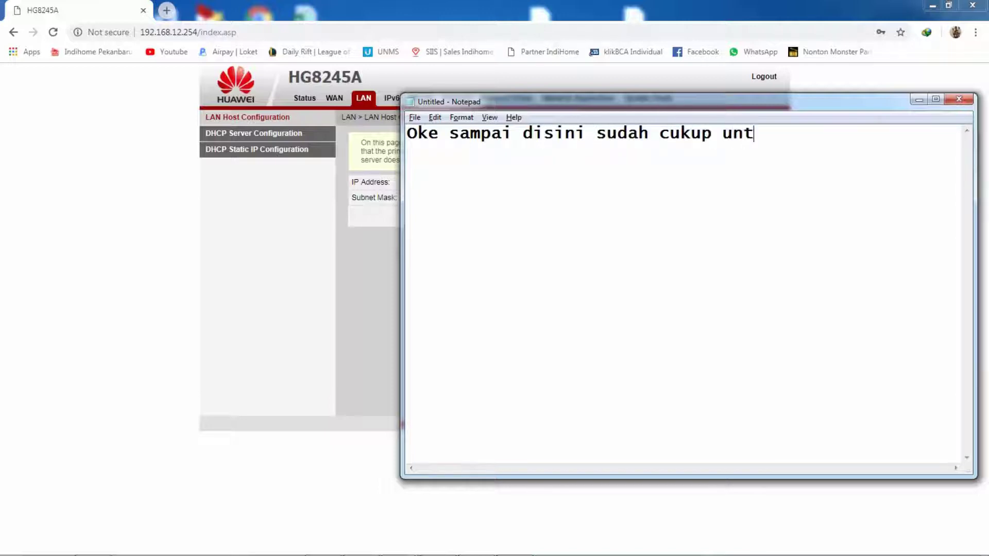
text(u)
key(BackSpace)
key(BackSpace)
key(BackSpace)
key(BackSpace)
text(langa)
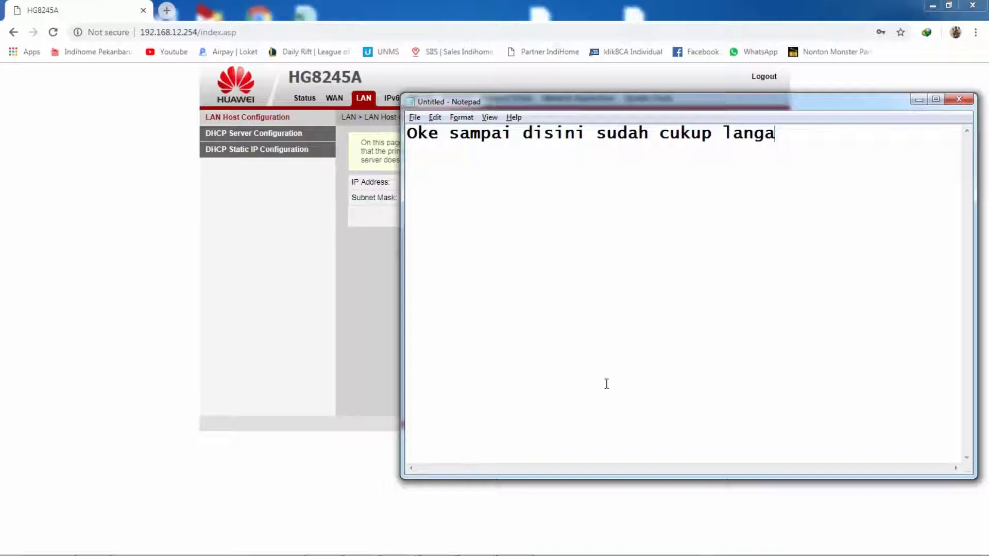
key(BackSpace)
text(kahg)
key(BackSpace)
text(2 untuk mengganti ip)
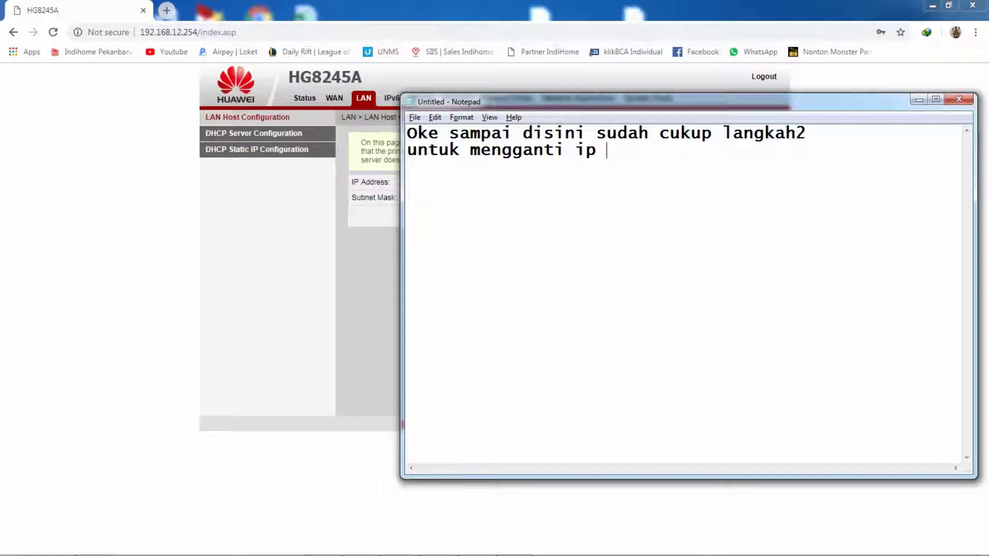
text( pada mode)
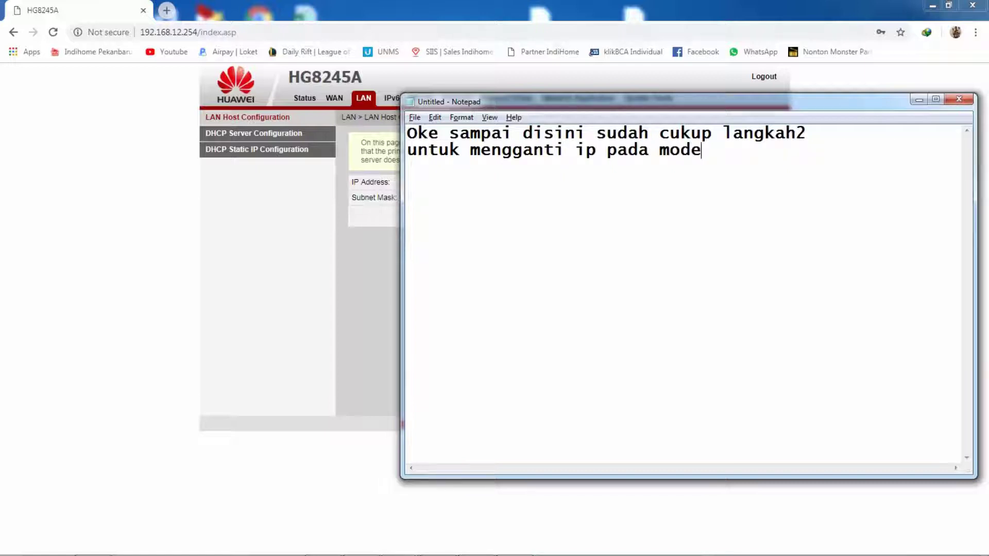
text(m indihome)
Step: Sign off after a blank line with 'terima kasih'
key(Return)
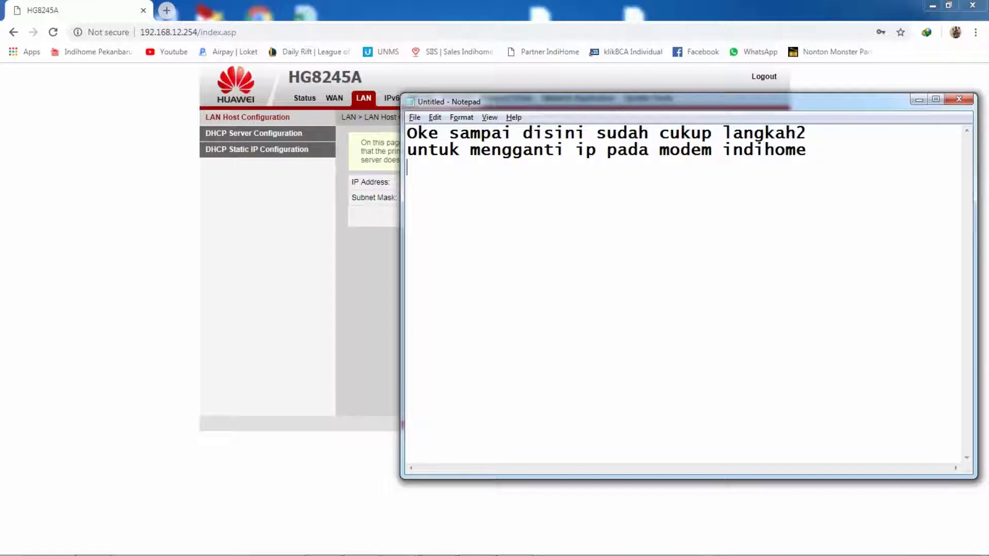
key(Return)
text(terima kasih)
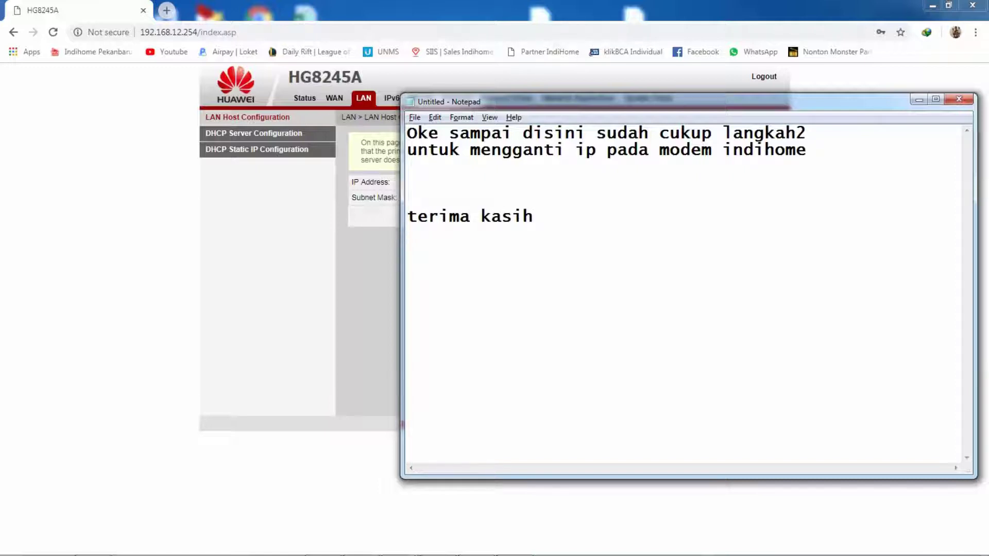
mouse_move(456, 547)
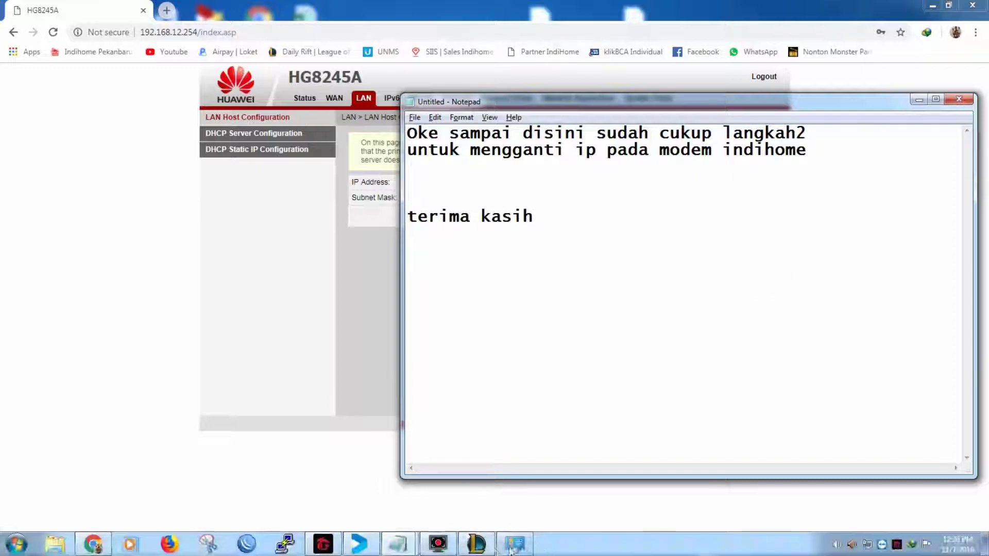